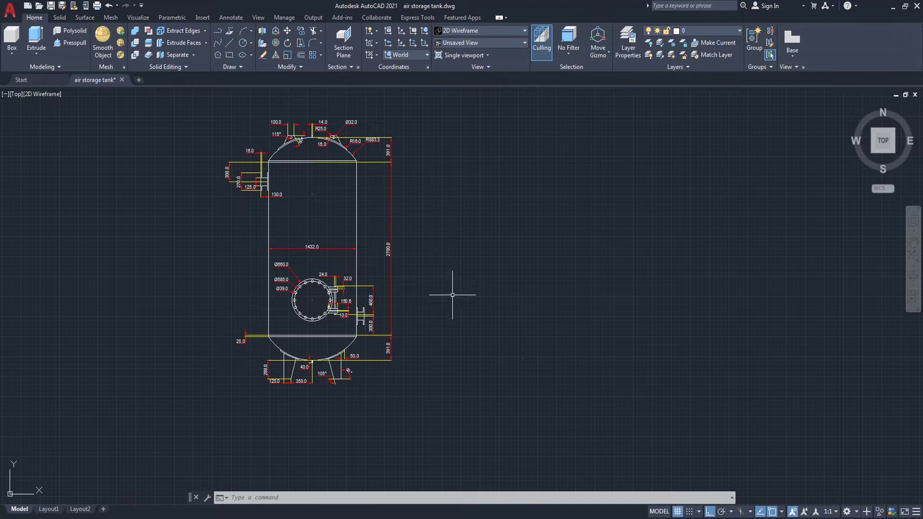
# Step: Draw a 1432 by 2700 rectangle for the tank shell beside the dimensioned reference, level with its shell's bottom line
pyautogui.scroll(2, 457, 285)
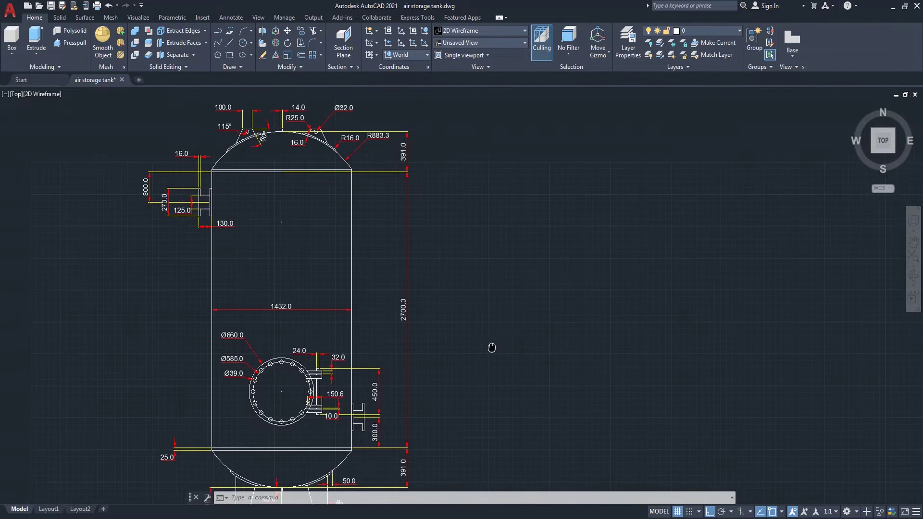
pyautogui.moveTo(492, 346); pyautogui.dragTo(474, 330, button='middle')
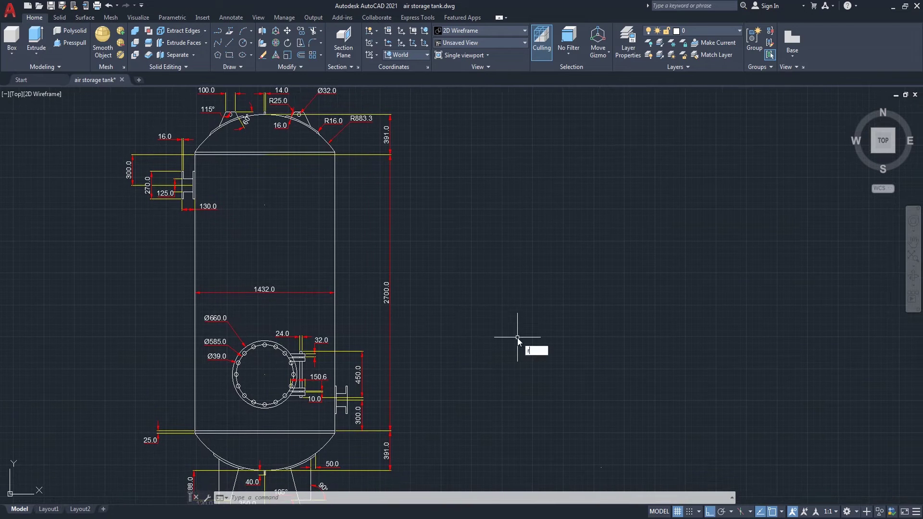
pyautogui.write('rec')
pyautogui.press('Return')
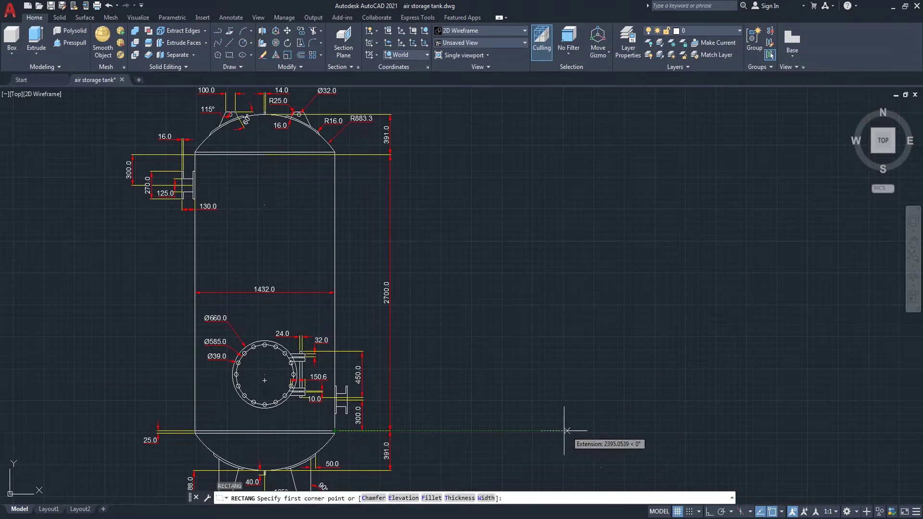
pyautogui.click(532, 431)
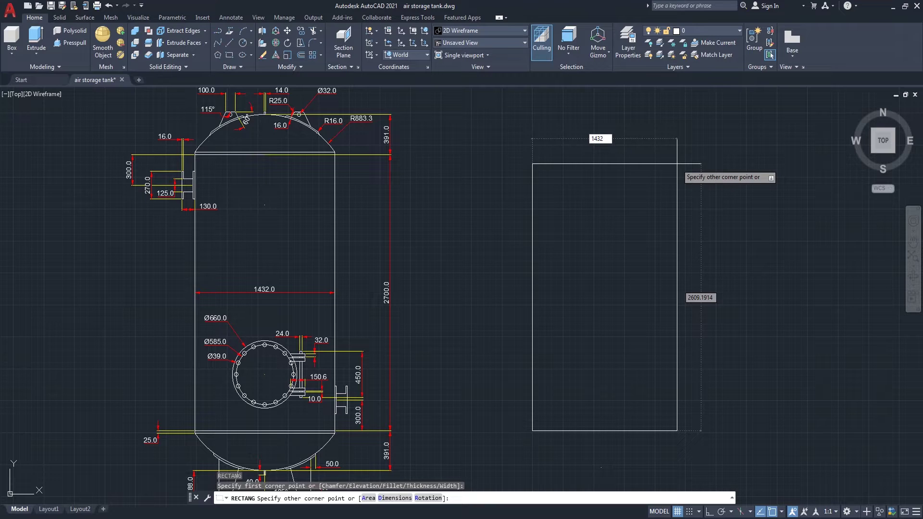
pyautogui.write('1432')
pyautogui.press('Tab')
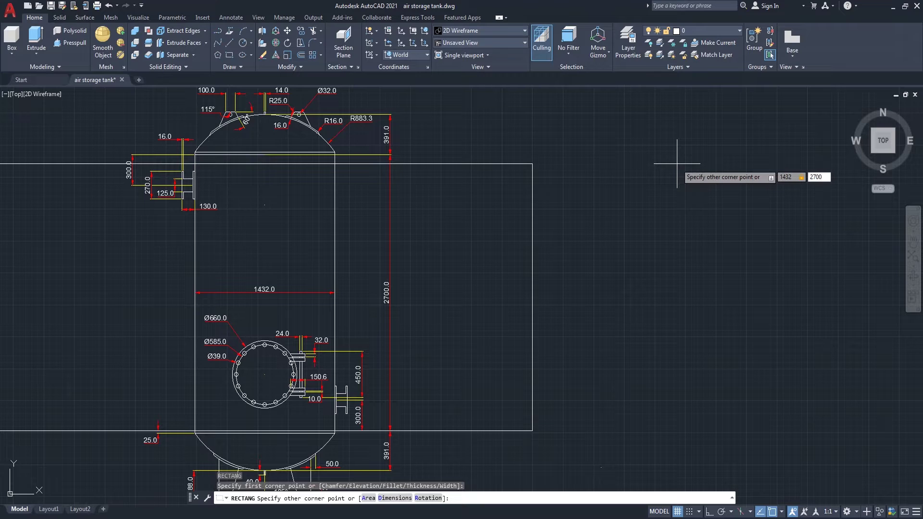
pyautogui.press('Return')
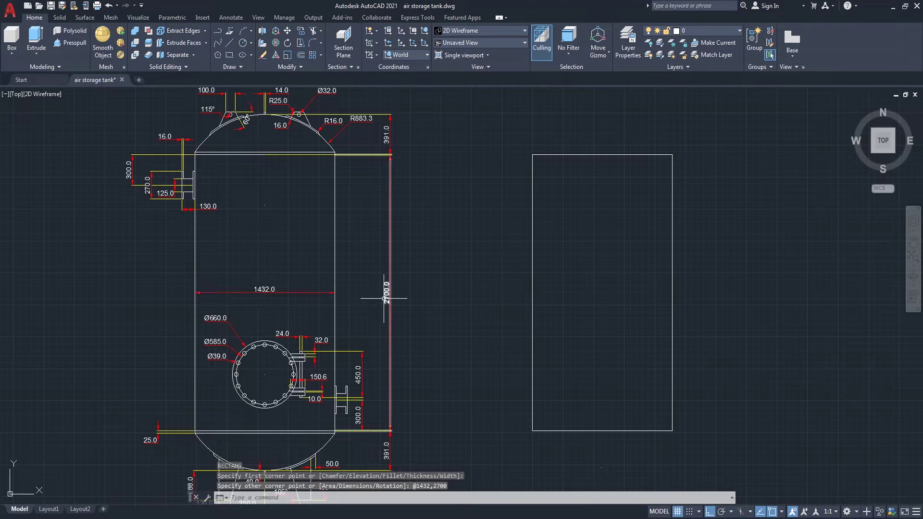
pyautogui.moveTo(583, 259)
pyautogui.mouseDown(button='middle')
pyautogui.moveTo(556, 254)
pyautogui.moveTo(559, 262)
pyautogui.mouseUp(button='middle')
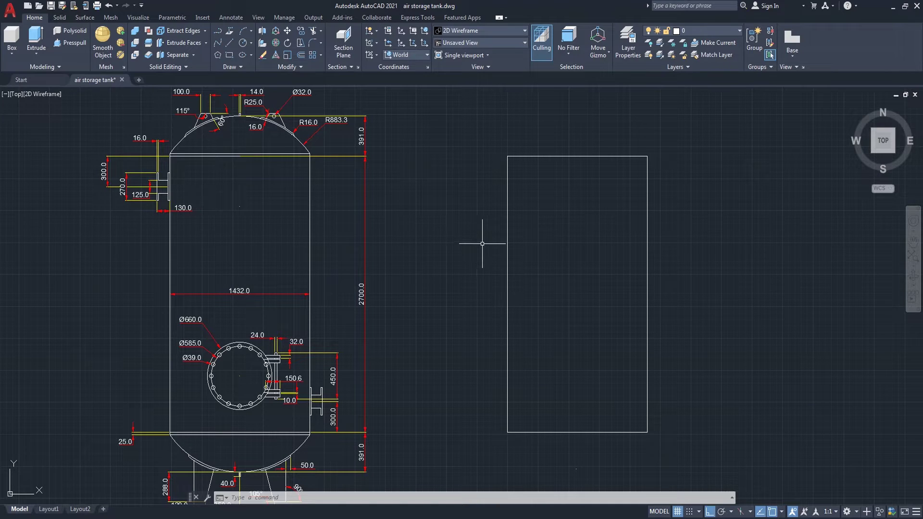
# Step: Draw a 25-high polyline band on the rectangle's top edge, spanning its full width and ending at the opposite upper corner
pyautogui.press('Return')
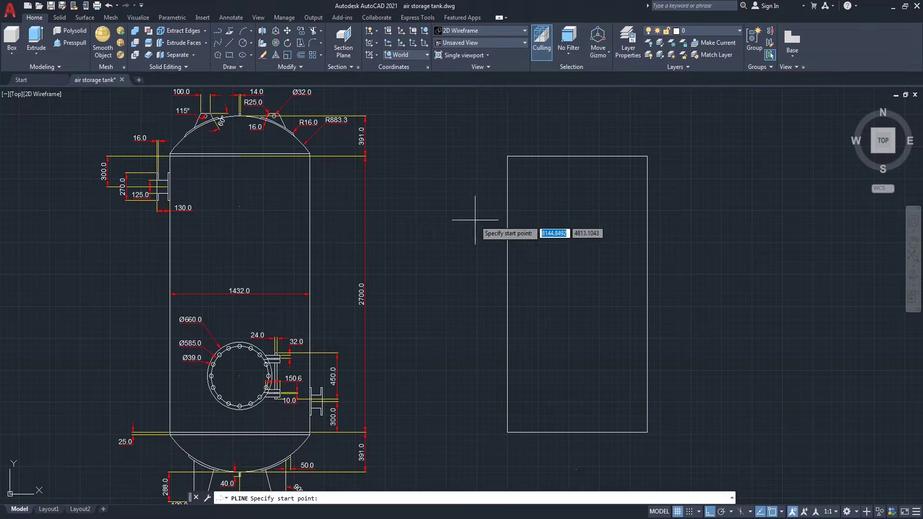
pyautogui.click(508, 156)
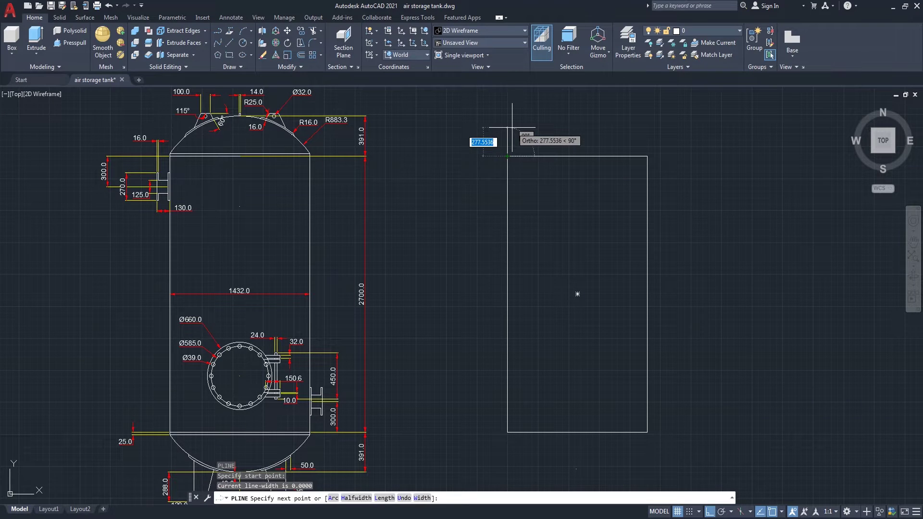
pyautogui.write('25')
pyautogui.press('Return')
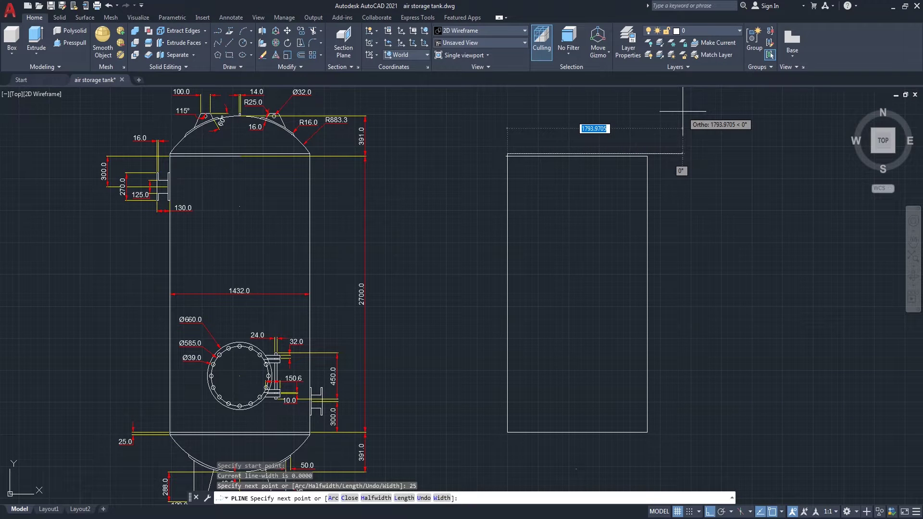
pyautogui.scroll(4, 670, 144)
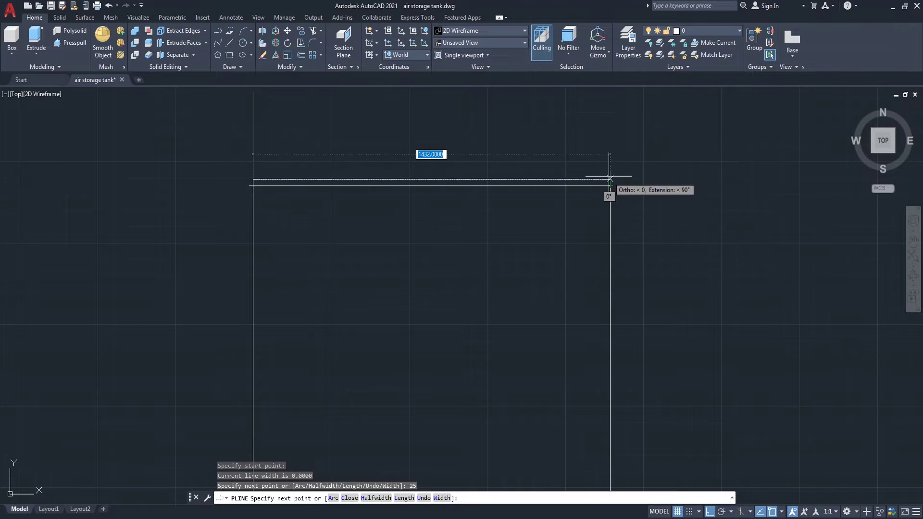
pyautogui.click(610, 184)
pyautogui.click(610, 185)
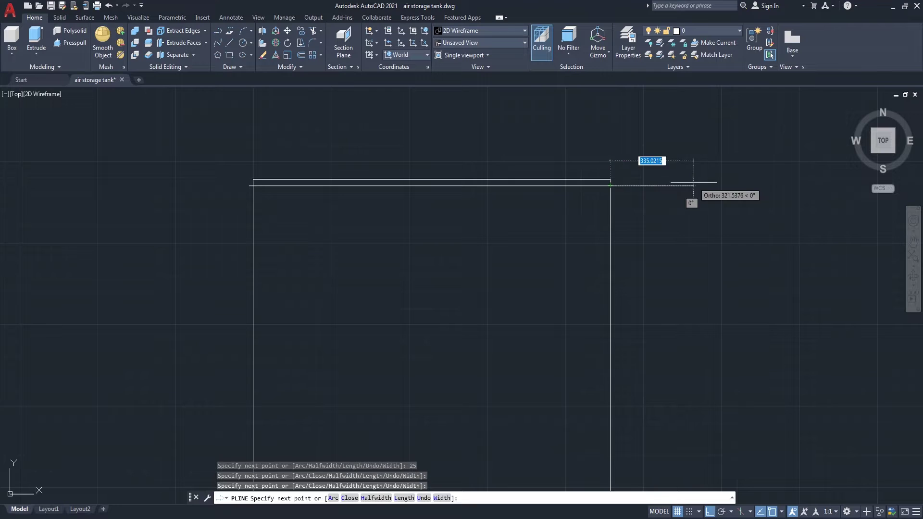
pyautogui.press('Return')
pyautogui.scroll(-4, 530, 188)
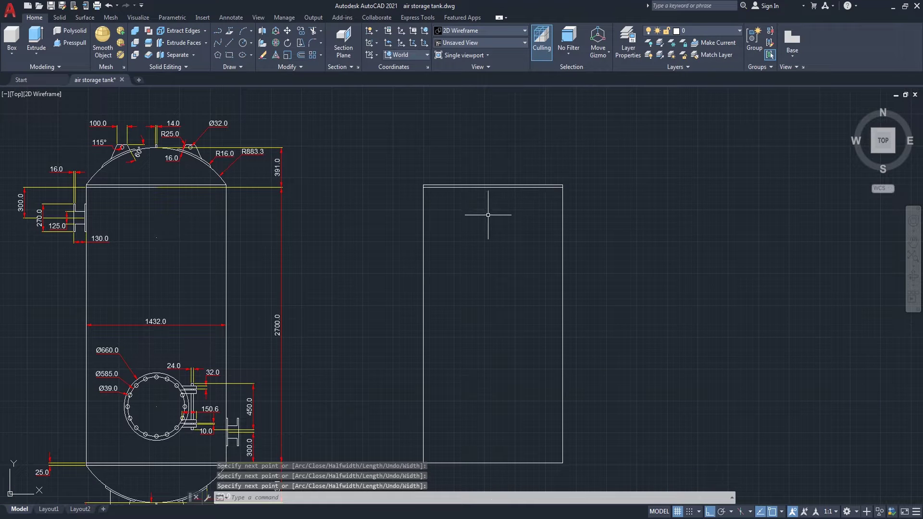
pyautogui.moveTo(626, 185); pyautogui.dragTo(606, 199, button='middle')
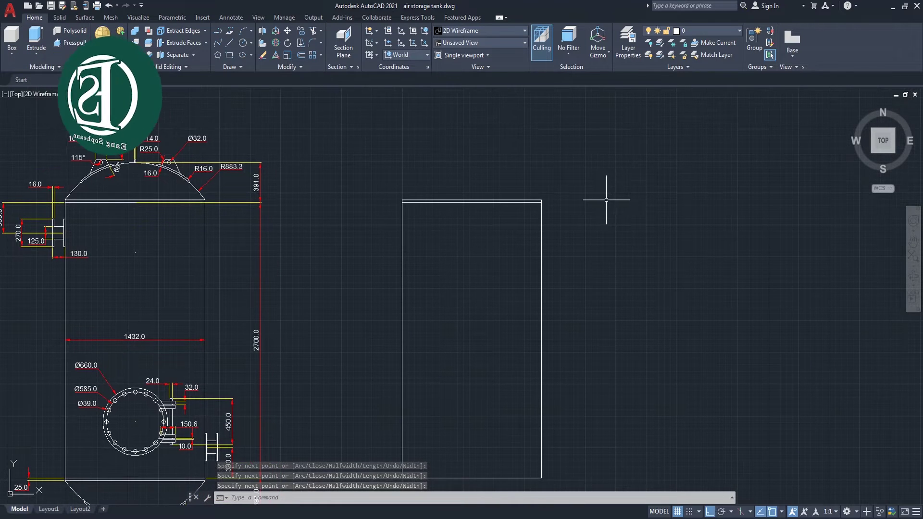
# Step: Draw a vertical polyline 391 long upward from the midpoint of the rectangle's top edge
pyautogui.press('Escape')
pyautogui.write('pl')
pyautogui.press('Return')
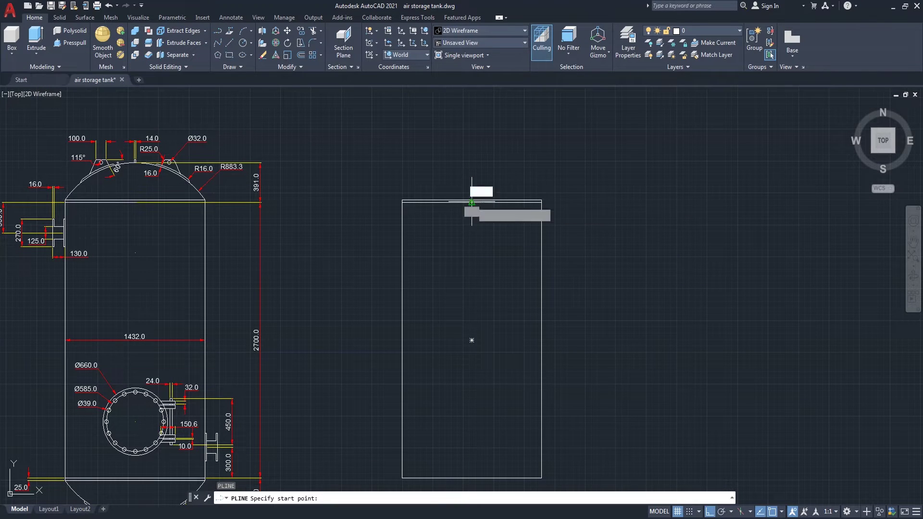
pyautogui.click(472, 202)
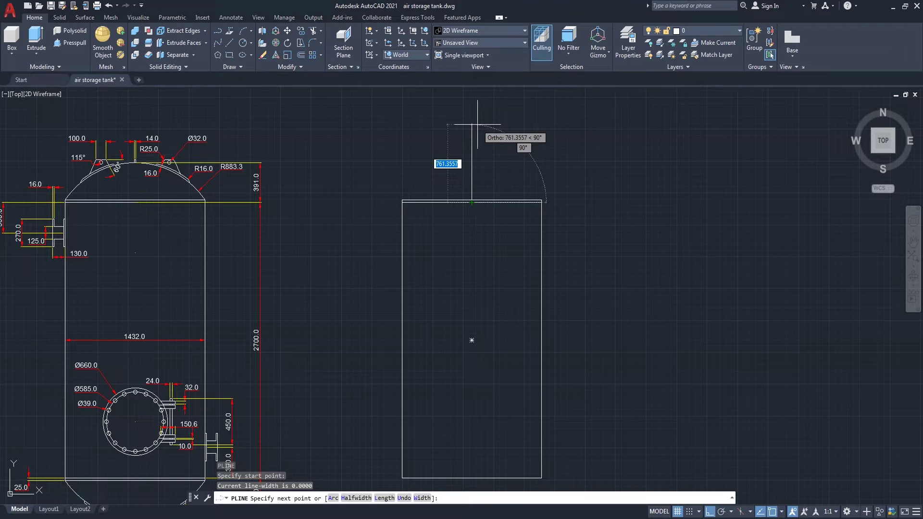
pyautogui.write('391')
pyautogui.press('Return')
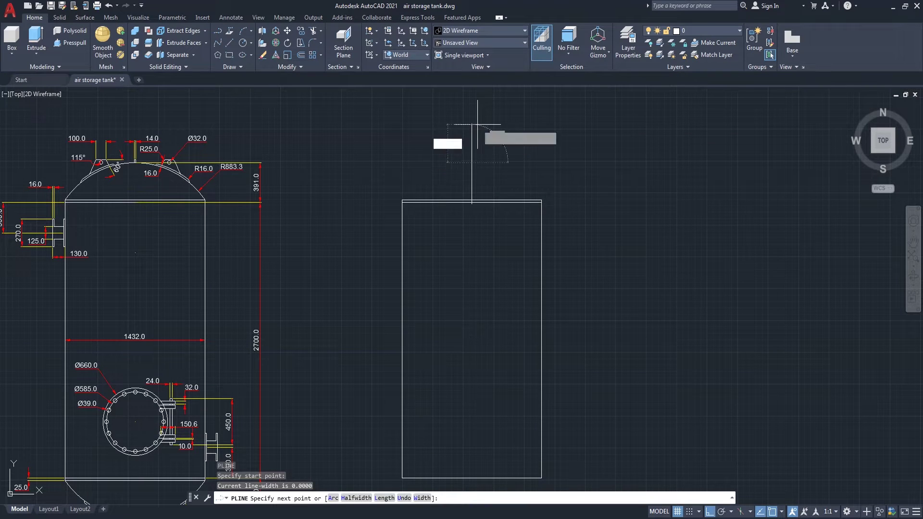
pyautogui.press('Return')
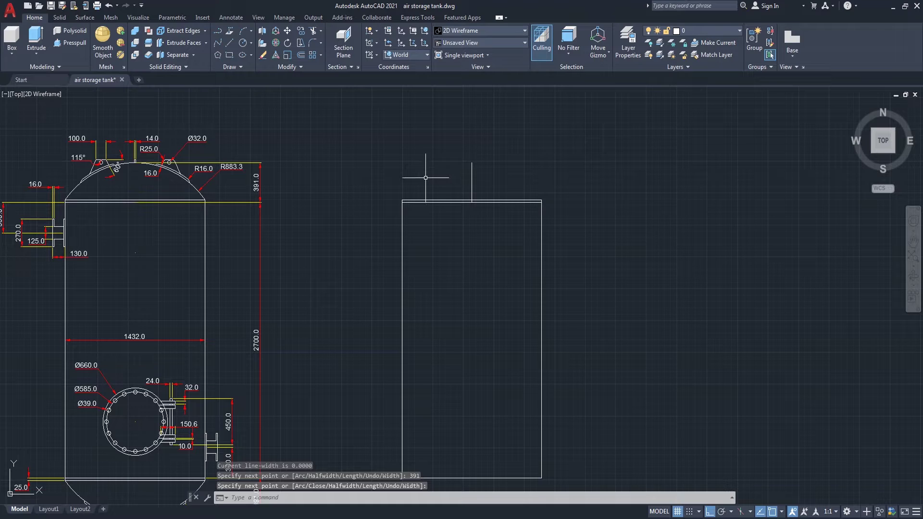
# Step: Draw a three-point arc between the band's upper corners, passing through the upper end of the vertical construction line
pyautogui.write('arc')
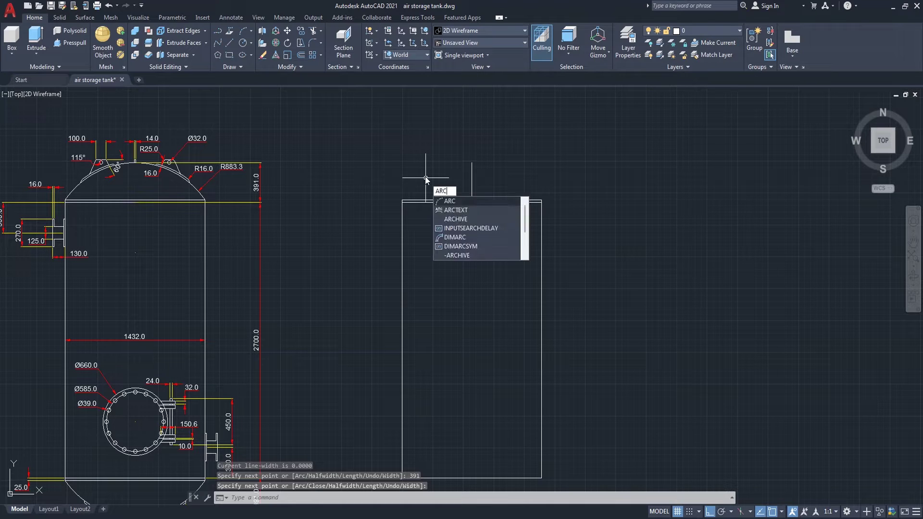
pyautogui.press('Return')
pyautogui.click(402, 200)
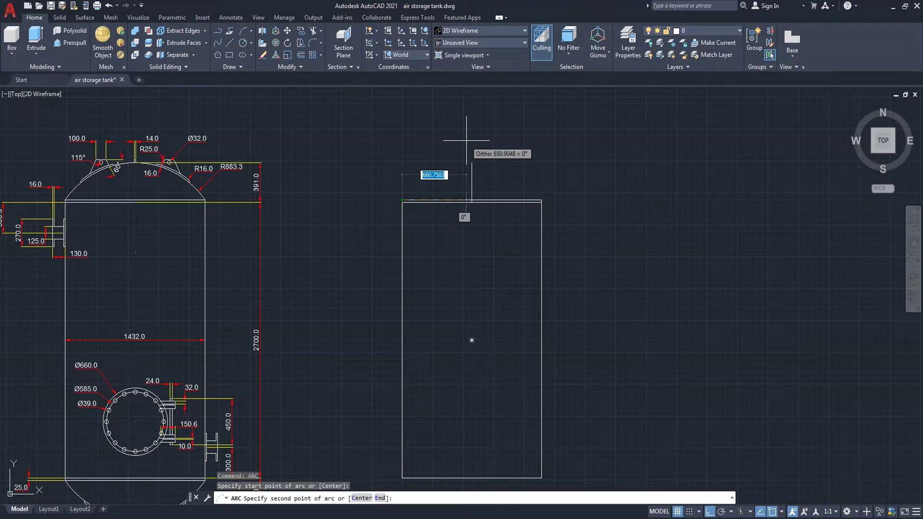
pyautogui.click(472, 162)
pyautogui.click(542, 200)
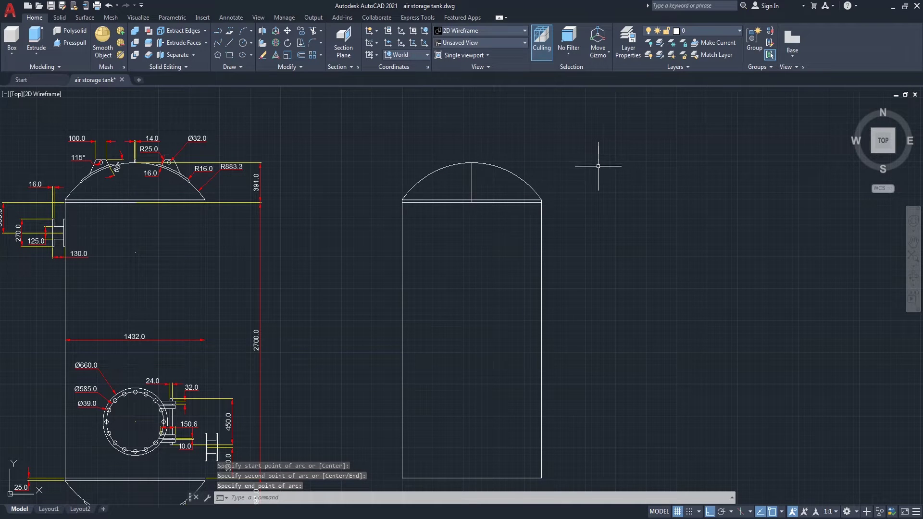
# Step: Erase the vertical construction line inside the dome
pyautogui.write('e')
pyautogui.press('Return')
pyautogui.click(486, 193)
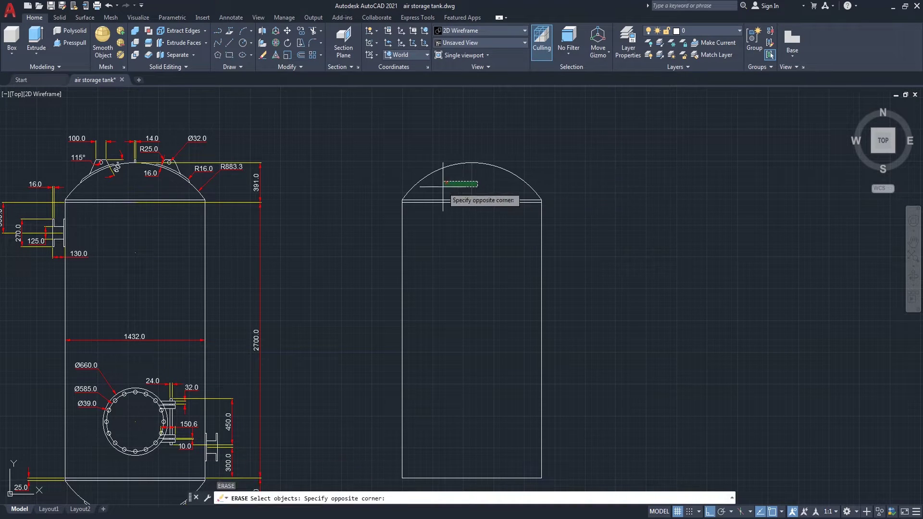
pyautogui.click(463, 187)
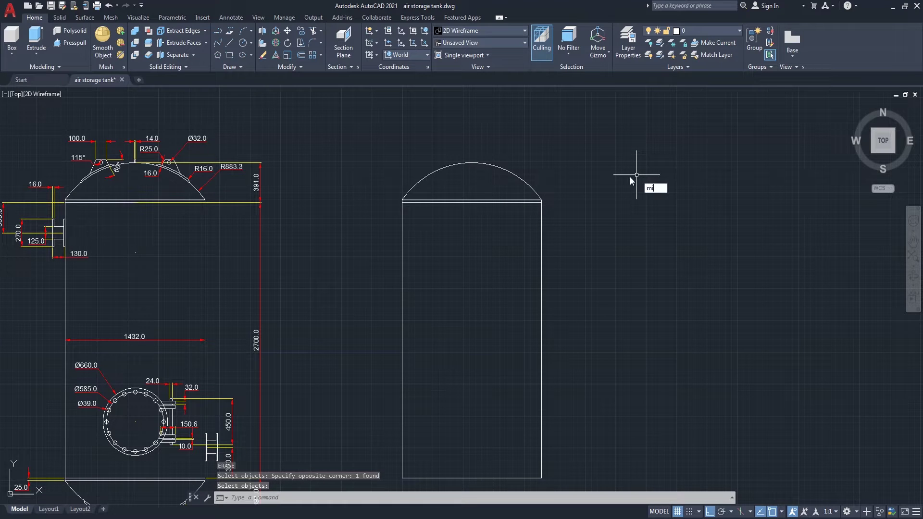
# Step: Mirror the dome arc and the band about the rectangle's horizontal centre line, keeping the source objects
pyautogui.write('mi')
pyautogui.press('Return')
pyautogui.scroll(4, 539, 193)
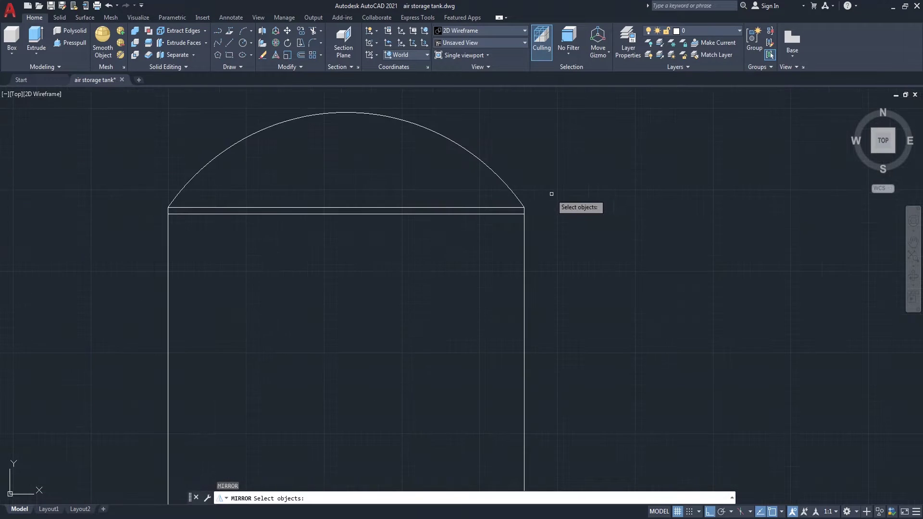
pyautogui.click(530, 192)
pyautogui.click(519, 209)
pyautogui.scroll(-4, 539, 177)
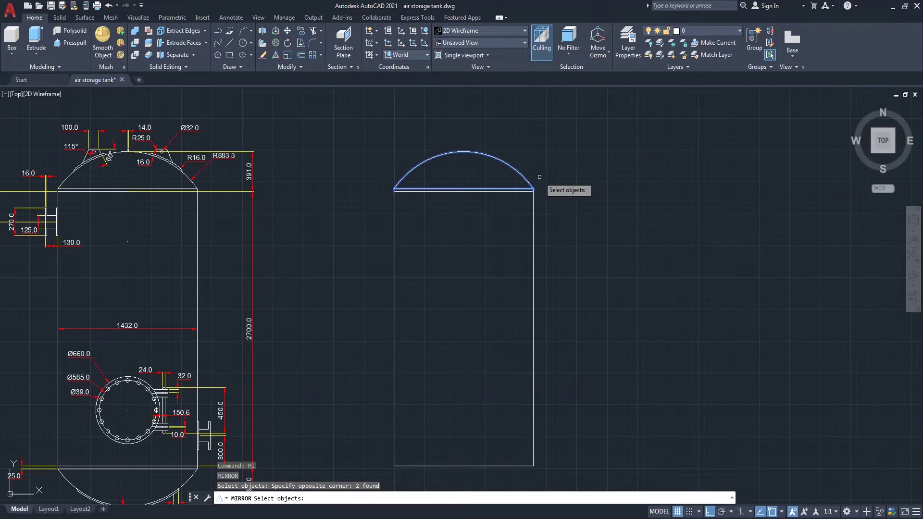
pyautogui.press('Return')
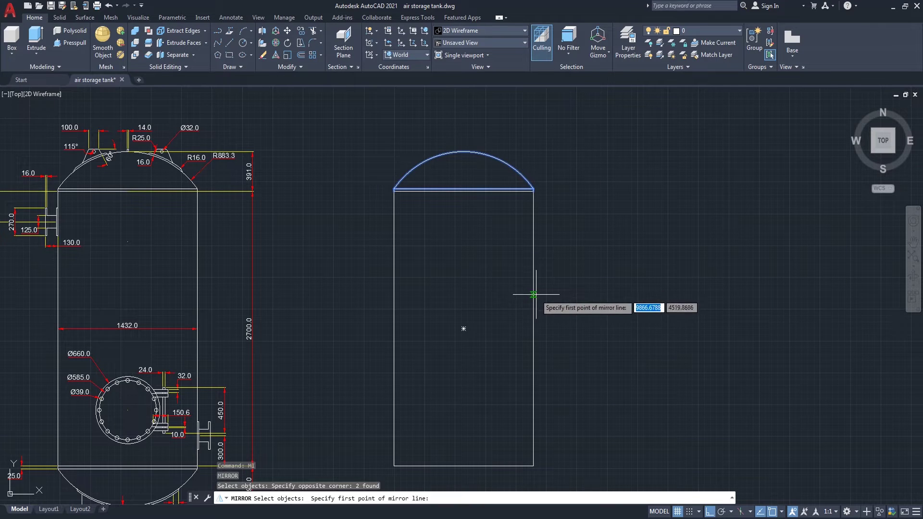
pyautogui.click(534, 329)
pyautogui.click(465, 329)
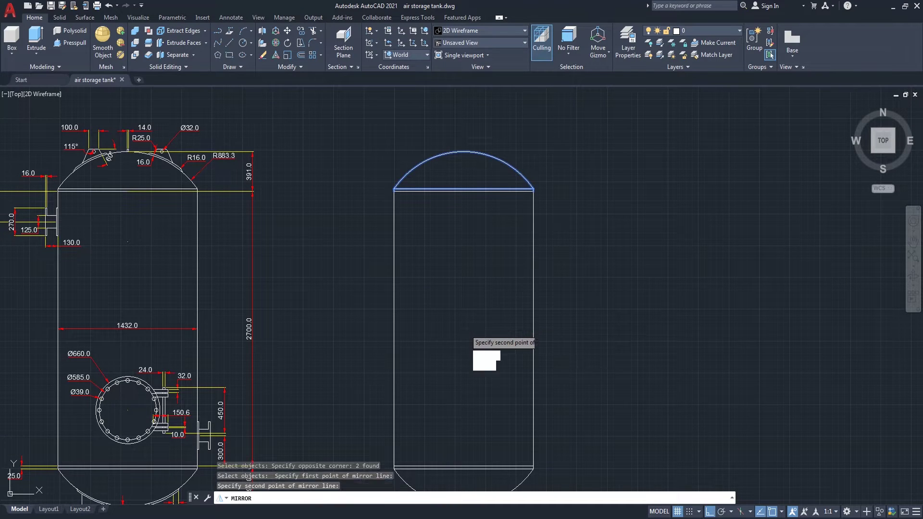
pyautogui.click(489, 369)
pyautogui.scroll(-2, 558, 243)
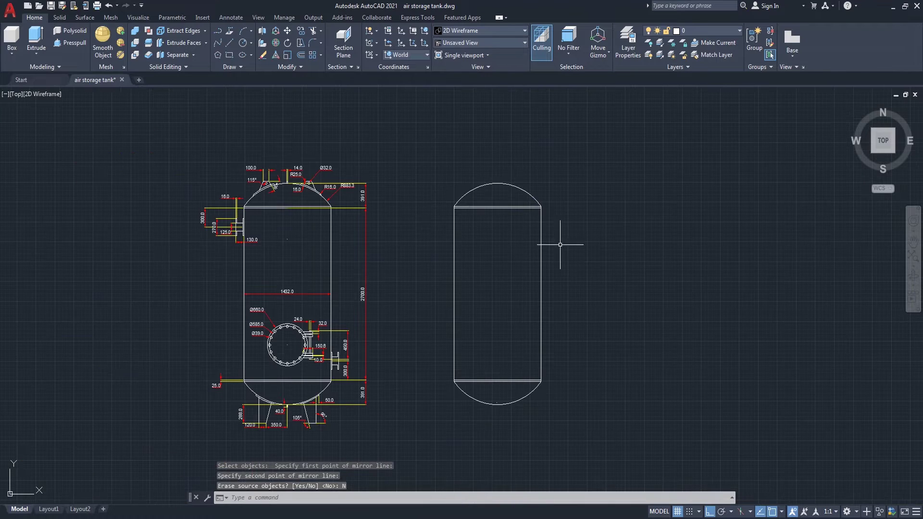
# Step: Examine the lower dome and support leg dimensions on the reference tank
pyautogui.moveTo(591, 316); pyautogui.dragTo(602, 270, button='middle')
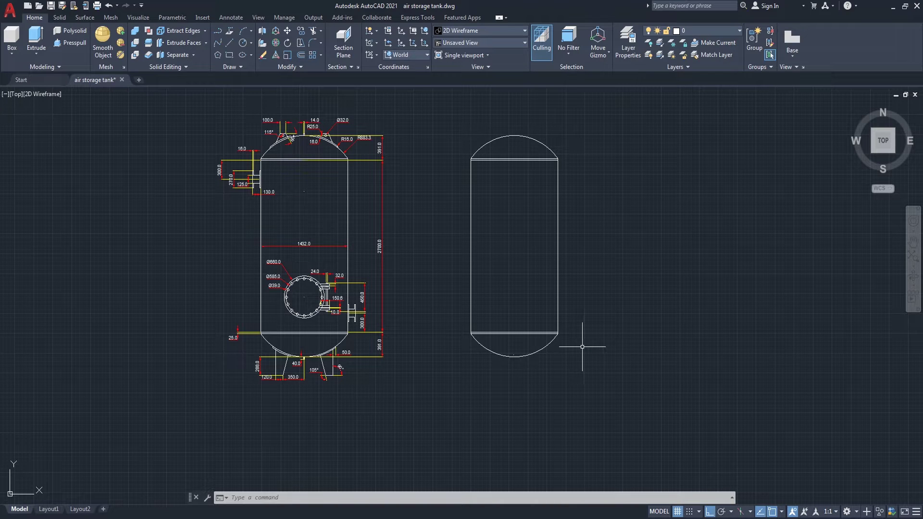
pyautogui.scroll(2, 387, 354)
pyautogui.moveTo(420, 304); pyautogui.dragTo(473, 342, button='middle')
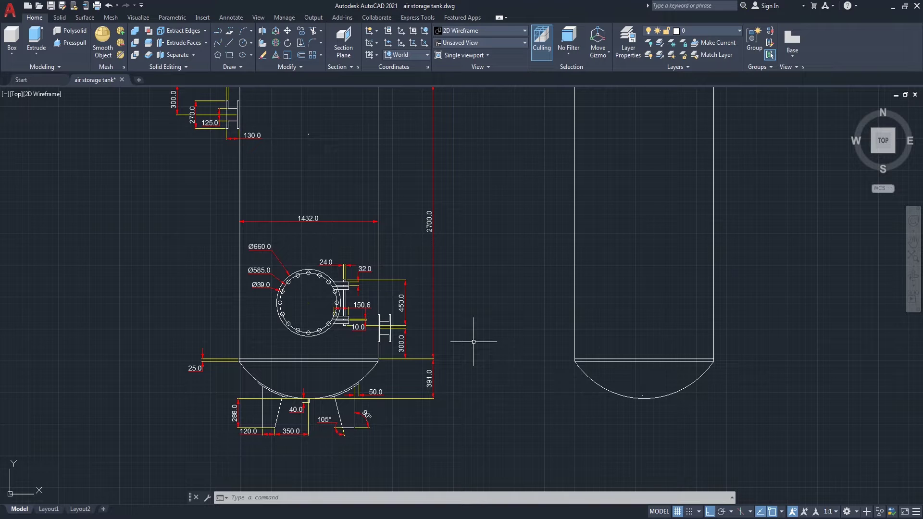
pyautogui.scroll(-2, 473, 342)
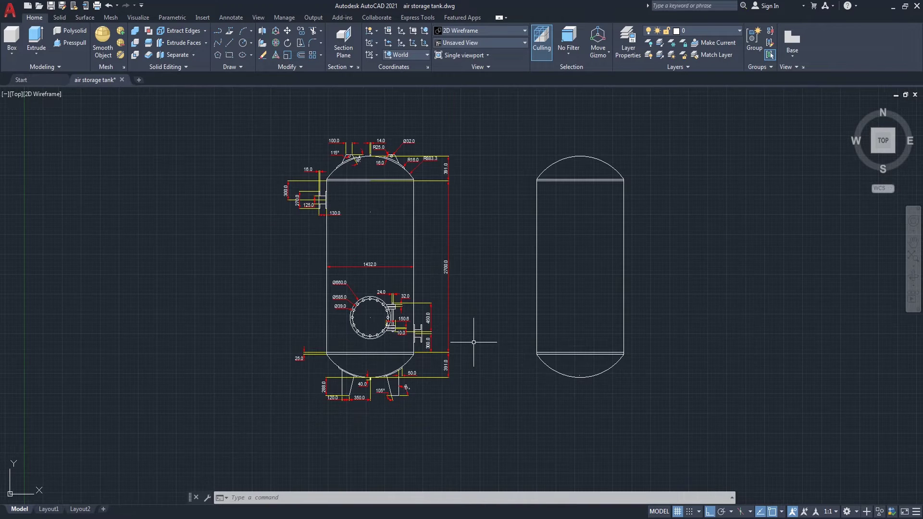
pyautogui.moveTo(475, 338); pyautogui.dragTo(404, 319, button='middle')
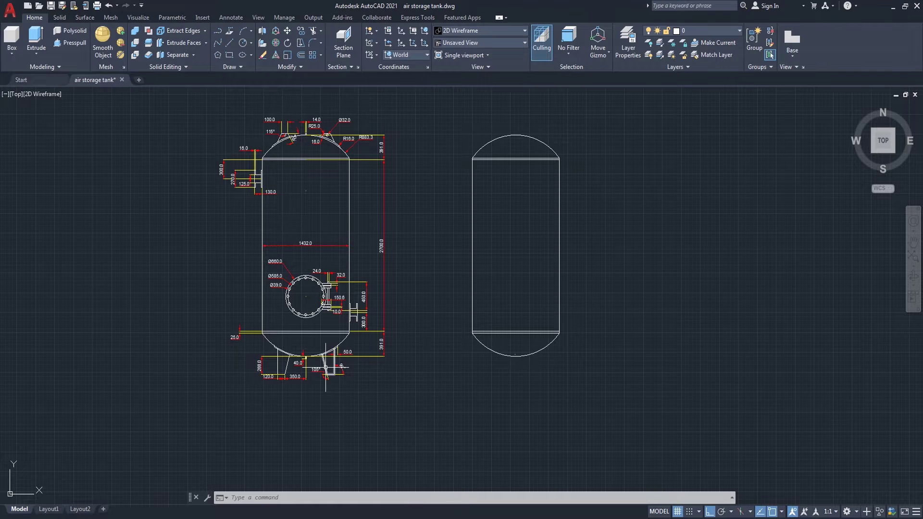
pyautogui.scroll(2, 325, 368)
pyautogui.scroll(3, 355, 332)
pyautogui.moveTo(373, 346)
pyautogui.mouseDown(button='middle')
pyautogui.moveTo(357, 323)
pyautogui.moveTo(311, 332)
pyautogui.mouseUp(button='middle')
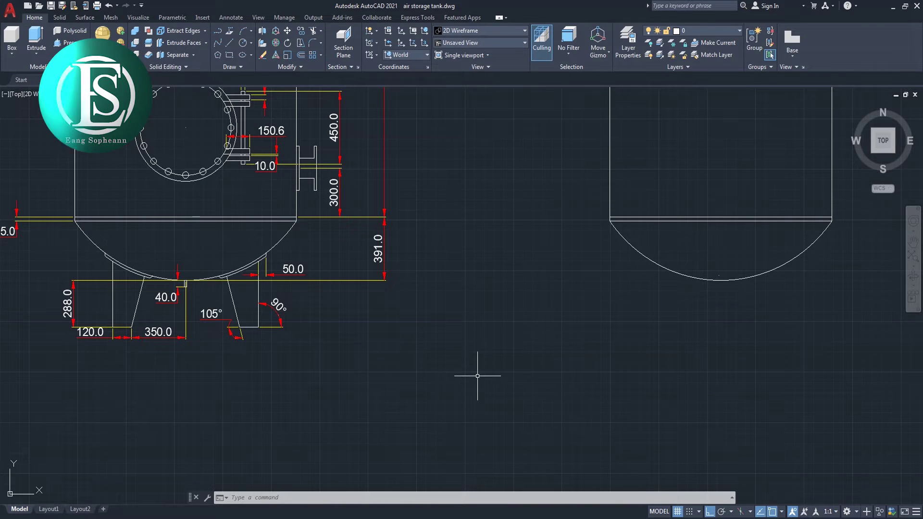
# Step: Draw a polyline from the lowest point of the bottom dome, 350 horizontally to the right and 288 straight down
pyautogui.write('pl')
pyautogui.press('Return')
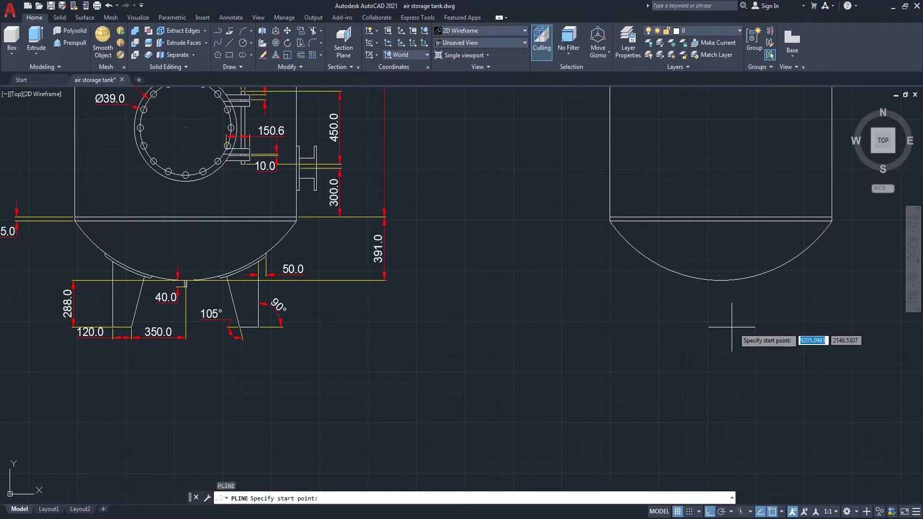
pyautogui.click(721, 280)
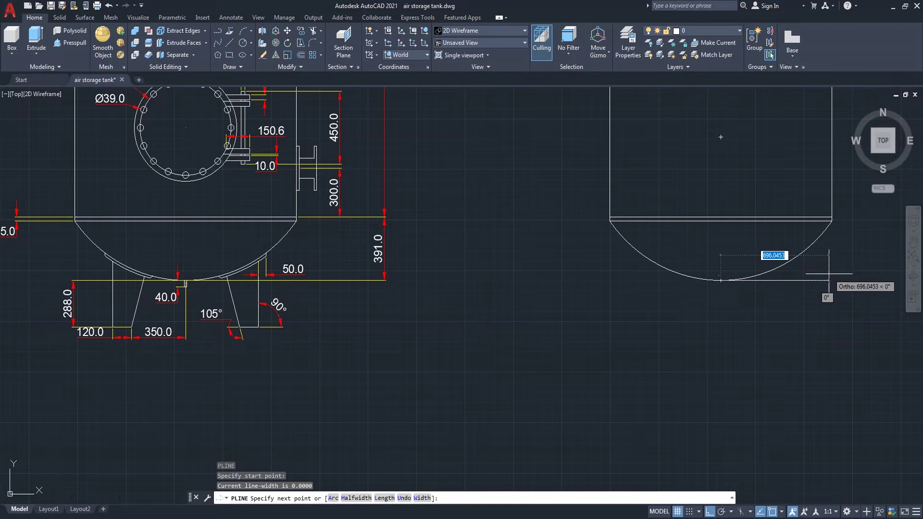
pyautogui.write('350')
pyautogui.press('Return')
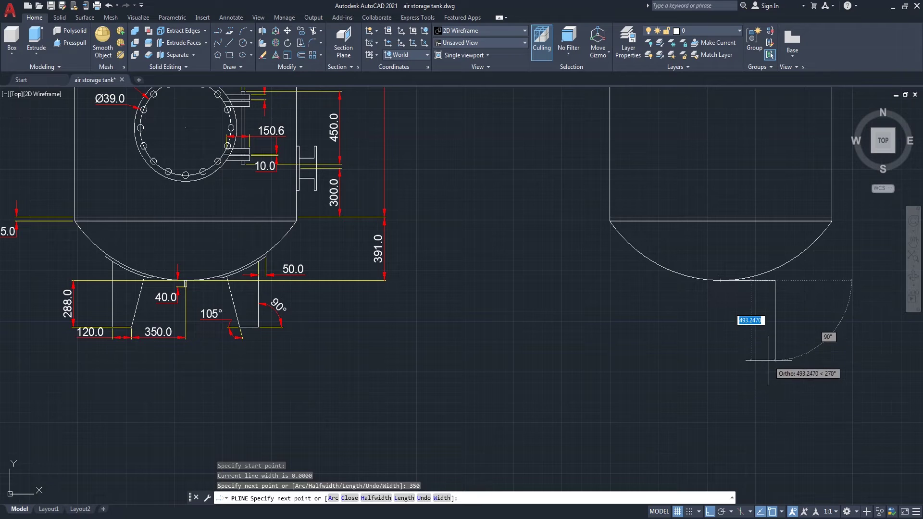
pyautogui.write('288')
pyautogui.press('Return')
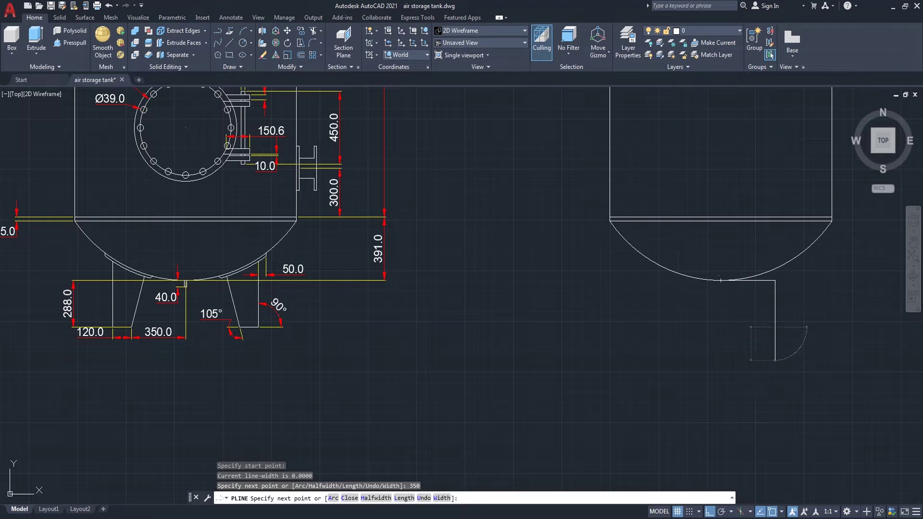
pyautogui.press('Return')
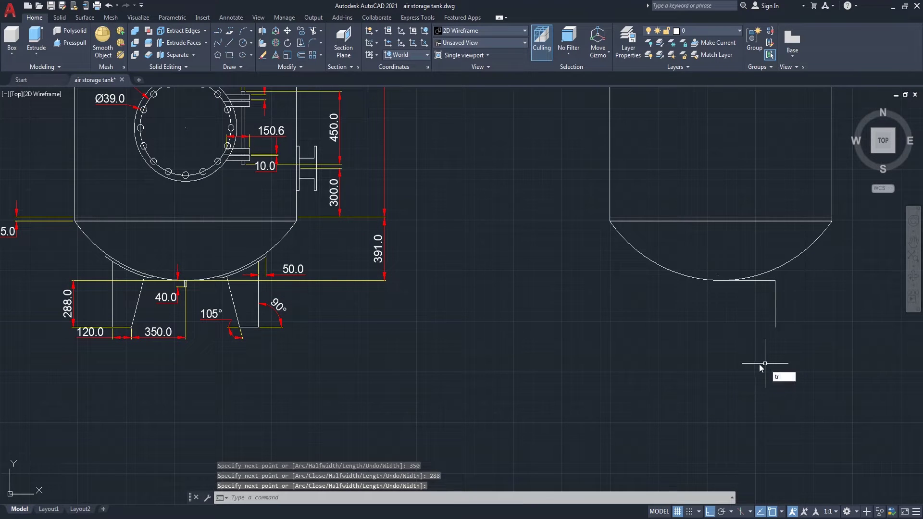
# Step: Trim away the horizontal segment of the polyline below the bottom dome, keeping its vertical segment
pyautogui.press('Return')
pyautogui.moveTo(755, 283)
pyautogui.mouseDown()
pyautogui.moveTo(711, 264)
pyautogui.moveTo(711, 284)
pyautogui.mouseUp()
pyautogui.moveTo(702, 346); pyautogui.dragTo(674, 348, button='middle')
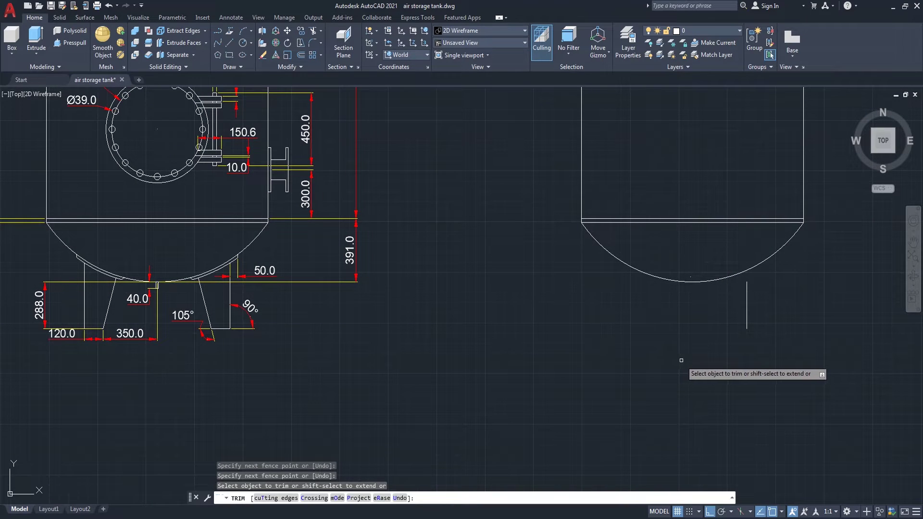
pyautogui.press('Return')
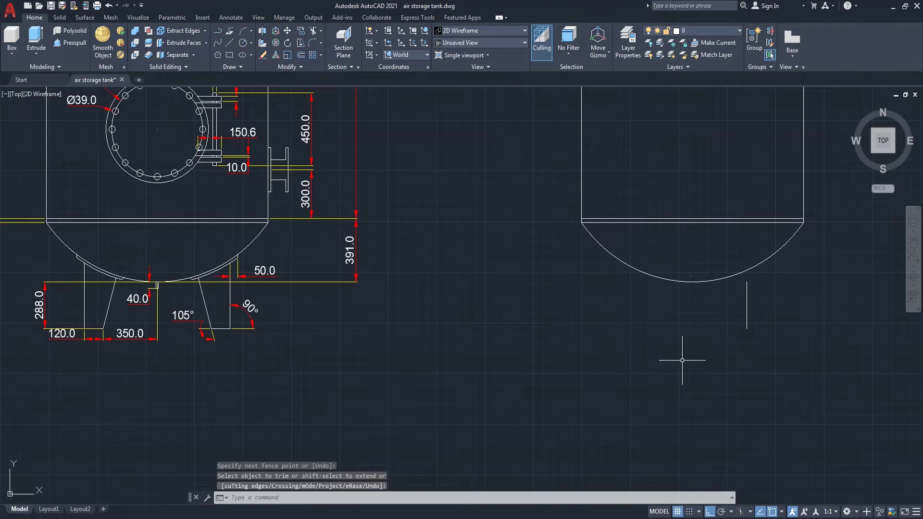
# Step: Draw a polyline from the vertical line's lower end, 120 to the right and straight up past the dome arc
pyautogui.write('pl')
pyautogui.press('Return')
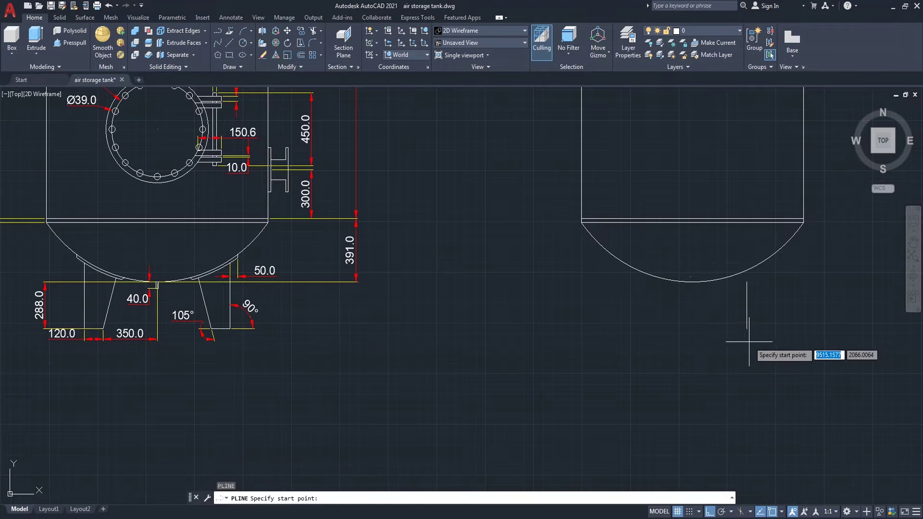
pyautogui.click(747, 329)
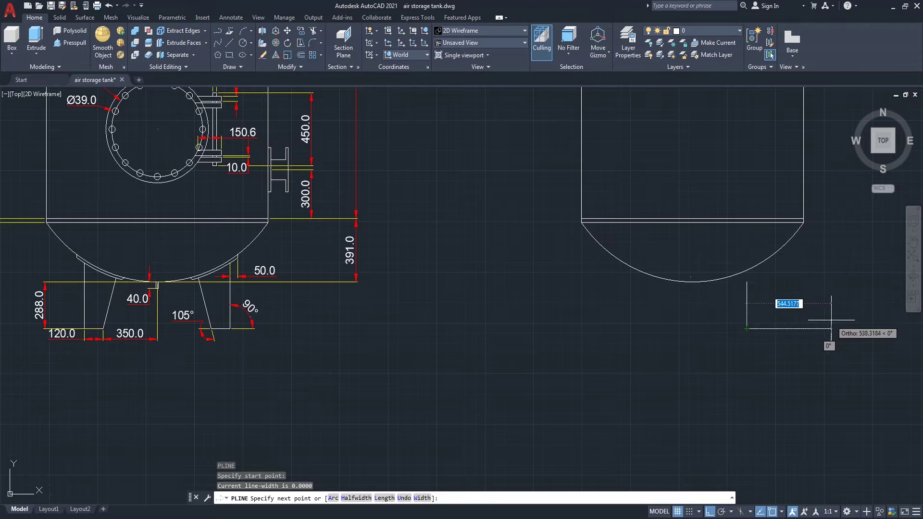
pyautogui.write('12')
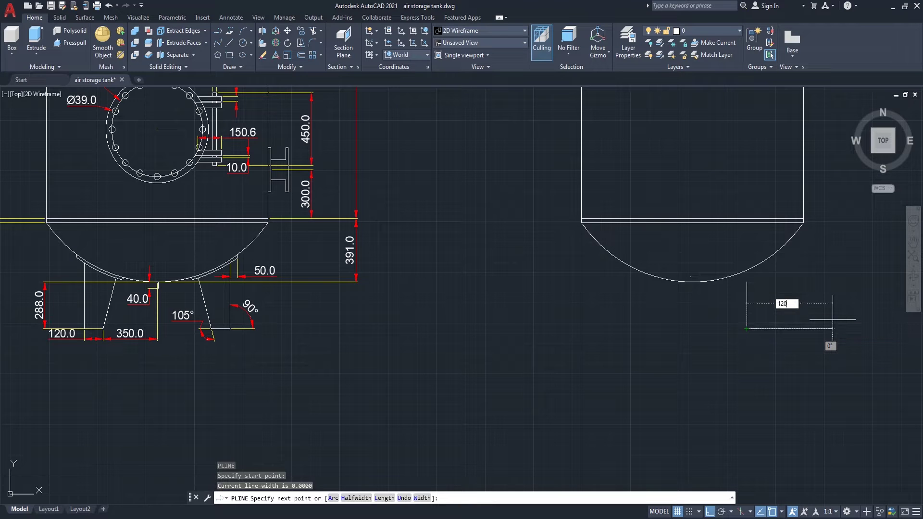
pyautogui.write('0')
pyautogui.press('Return')
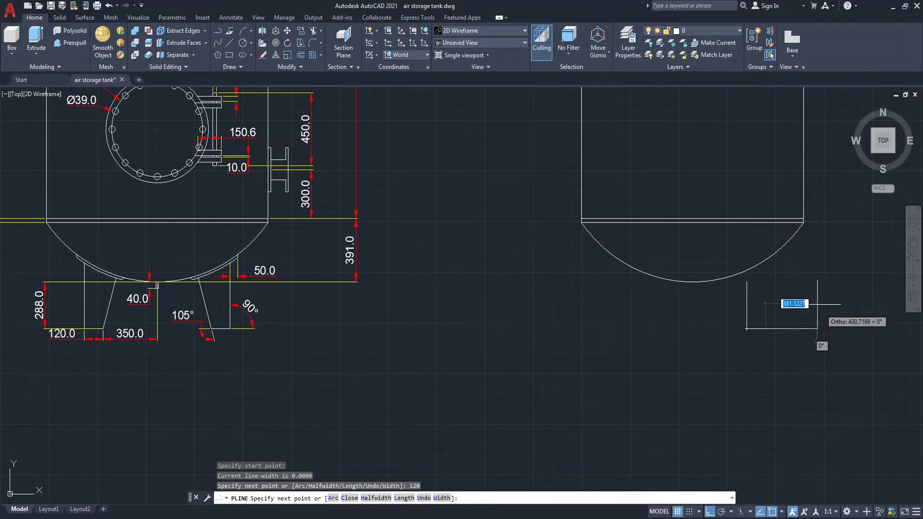
pyautogui.scroll(2, 769, 246)
pyautogui.click(767, 249)
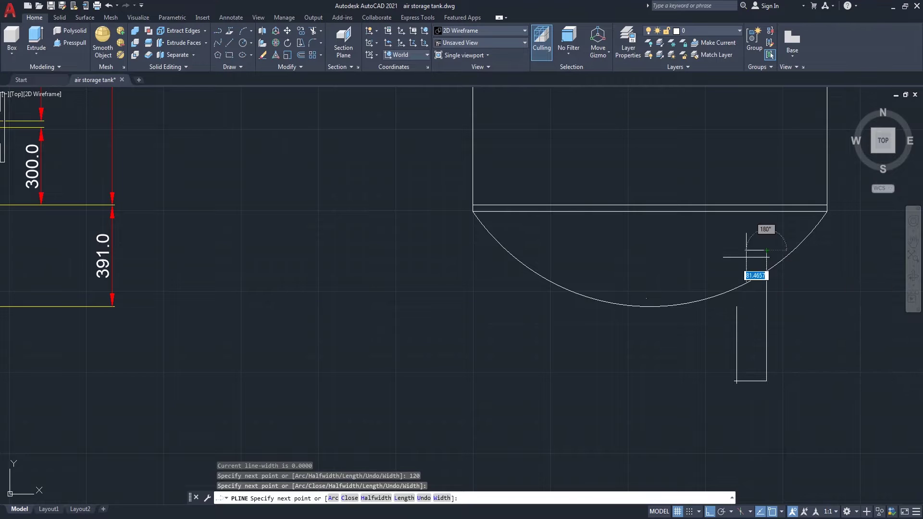
pyautogui.press('Return')
pyautogui.scroll(-2, 685, 294)
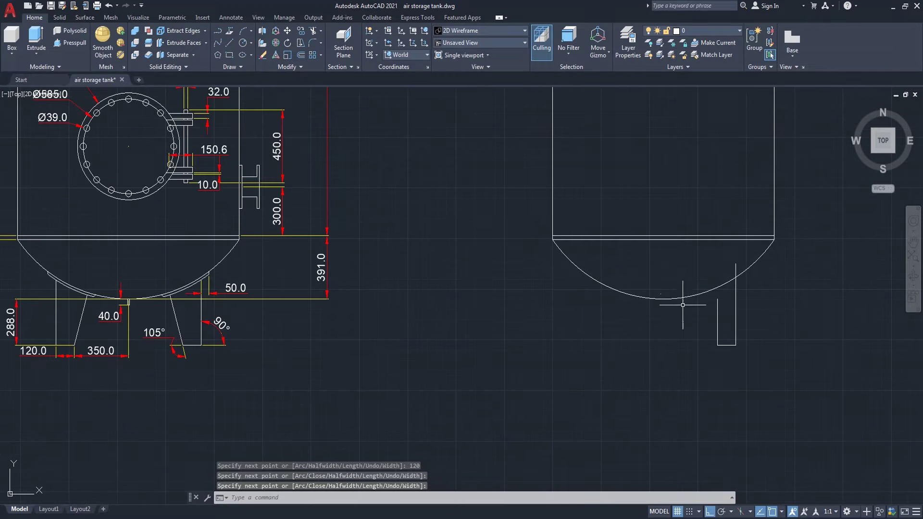
# Step: Draw the leg's slanted inner edge as a polyline 350 long at 105° from the lower left corner of the leg
pyautogui.rightClick(576, 342)
pyautogui.click(598, 162)
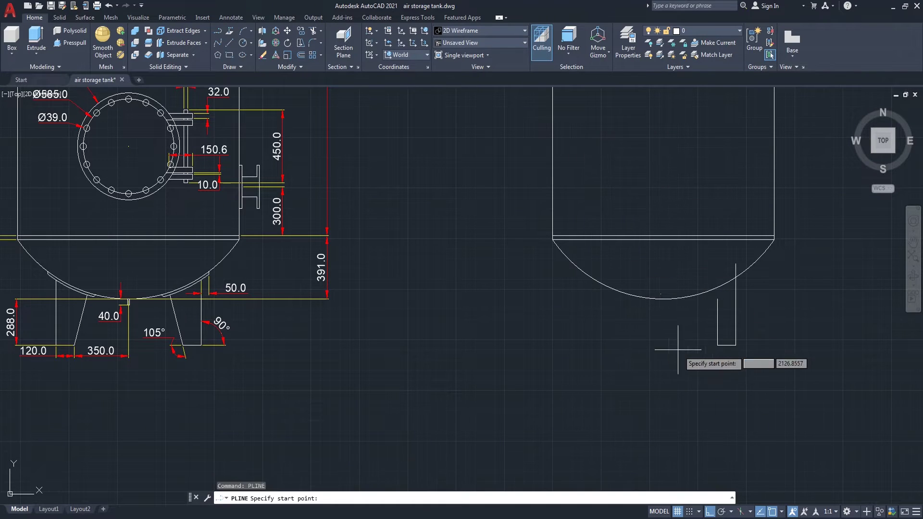
pyautogui.click(718, 345)
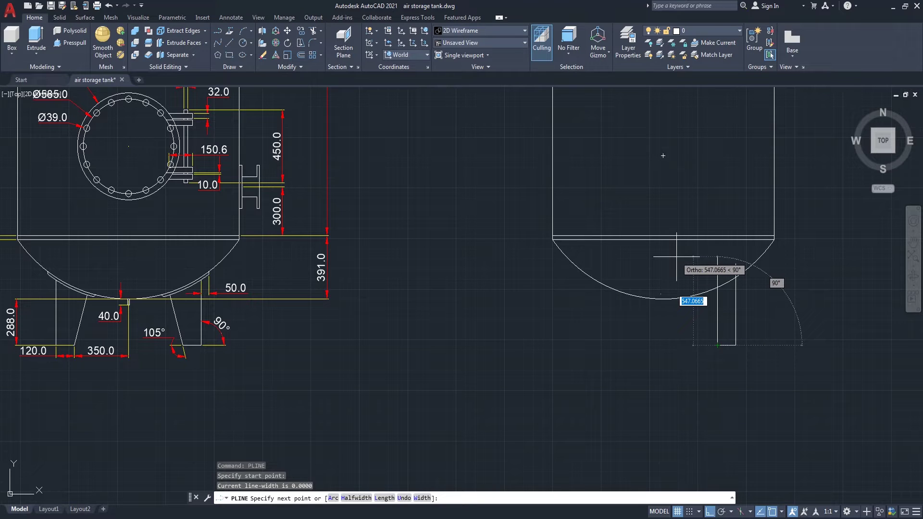
pyautogui.write('3')
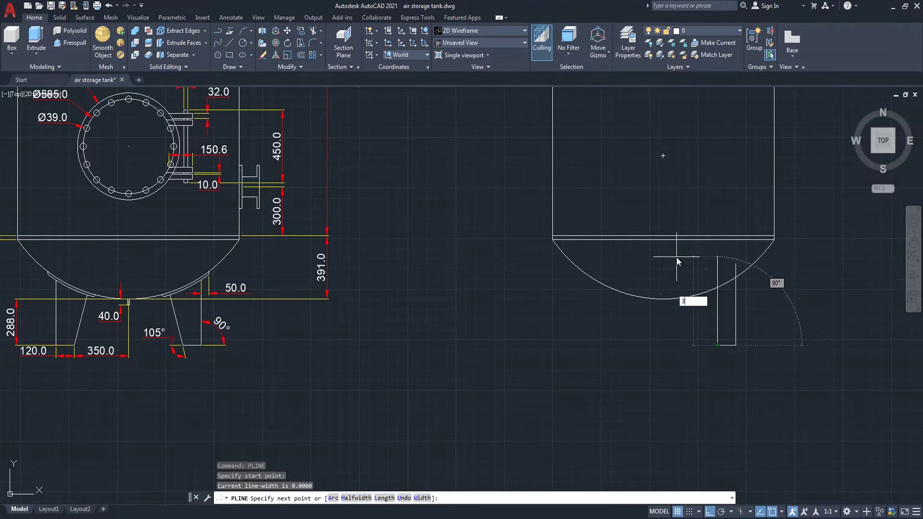
pyautogui.press('Tab')
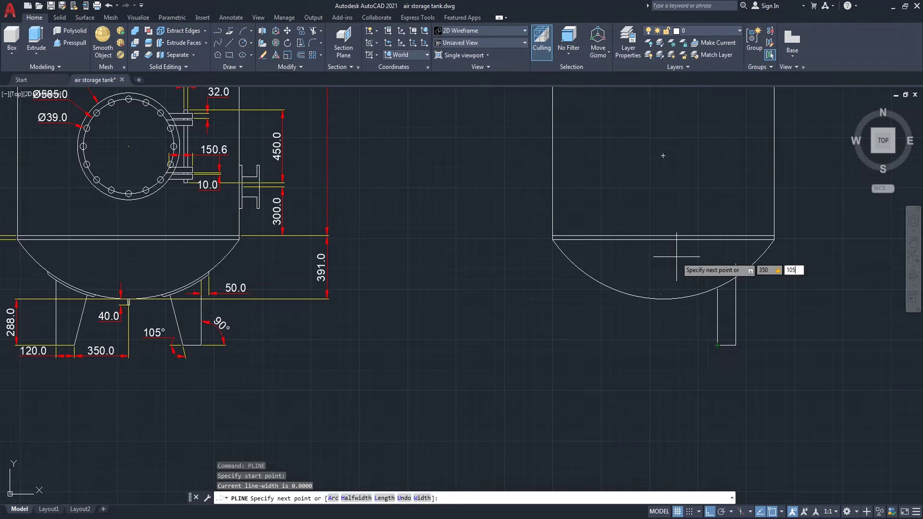
pyautogui.press('Return')
pyautogui.press('Return')
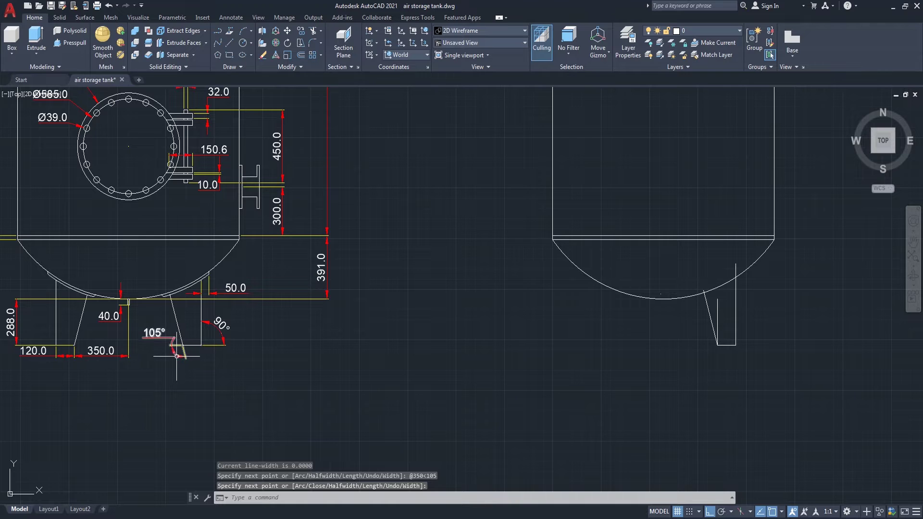
# Step: Trim the parts of the leg's slanted and vertical edges that extend inside the bottom dome arc
pyautogui.scroll(2, 176, 356)
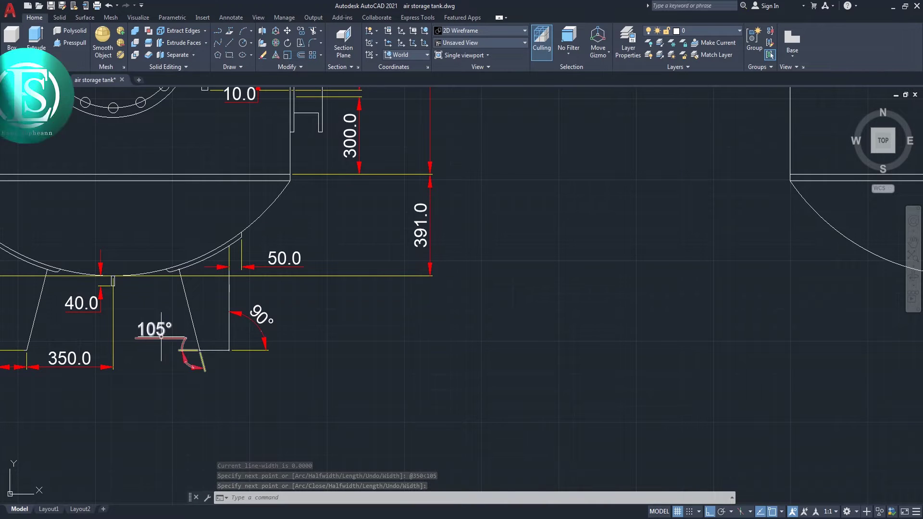
pyautogui.scroll(-2, 174, 361)
pyautogui.scroll(-2, 174, 361)
pyautogui.scroll(2, 523, 339)
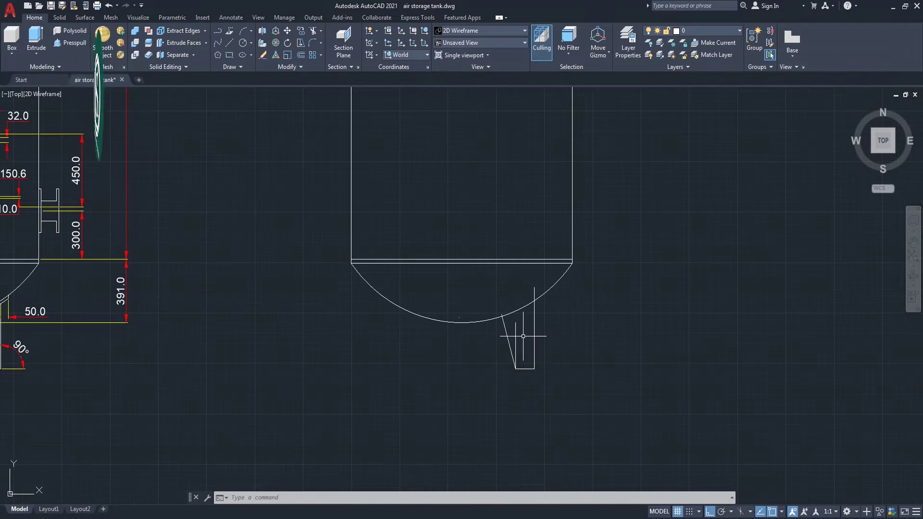
pyautogui.write('tr')
pyautogui.press('Return')
pyautogui.press('Escape')
pyautogui.write('tr')
pyautogui.press('Return')
pyautogui.scroll(2, 526, 288)
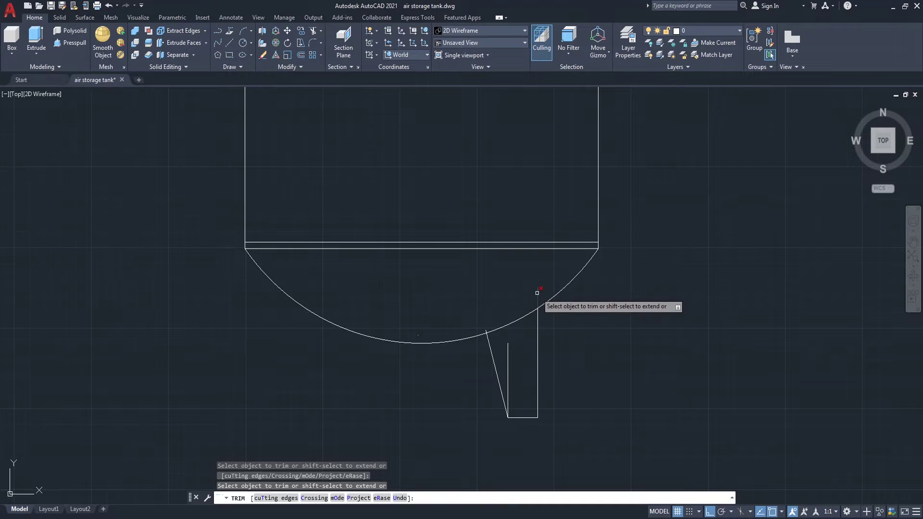
pyautogui.scroll(4, 489, 339)
pyautogui.scroll(-4, 488, 342)
pyautogui.press('Return')
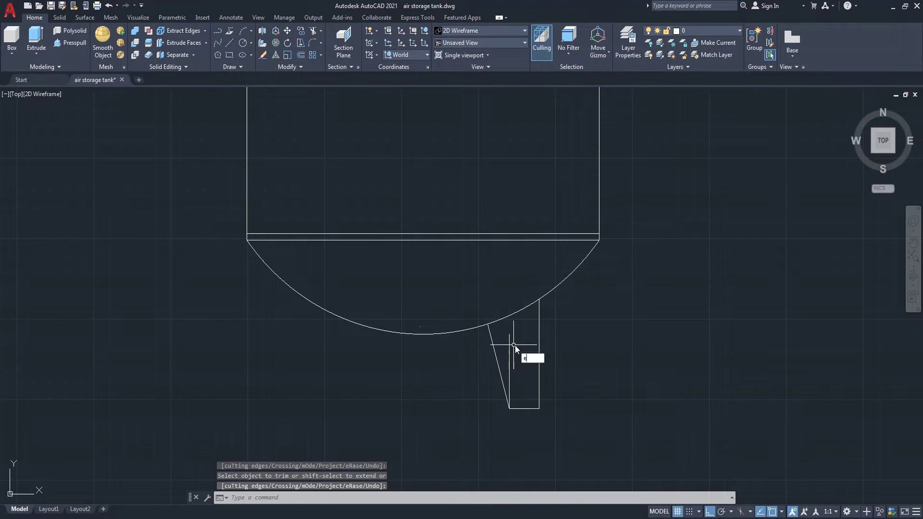
# Step: Erase the vertical construction line inside the leg
pyautogui.write('e')
pyautogui.press('Return')
pyautogui.click(528, 331)
pyautogui.click(494, 347)
pyautogui.scroll(-3, 512, 354)
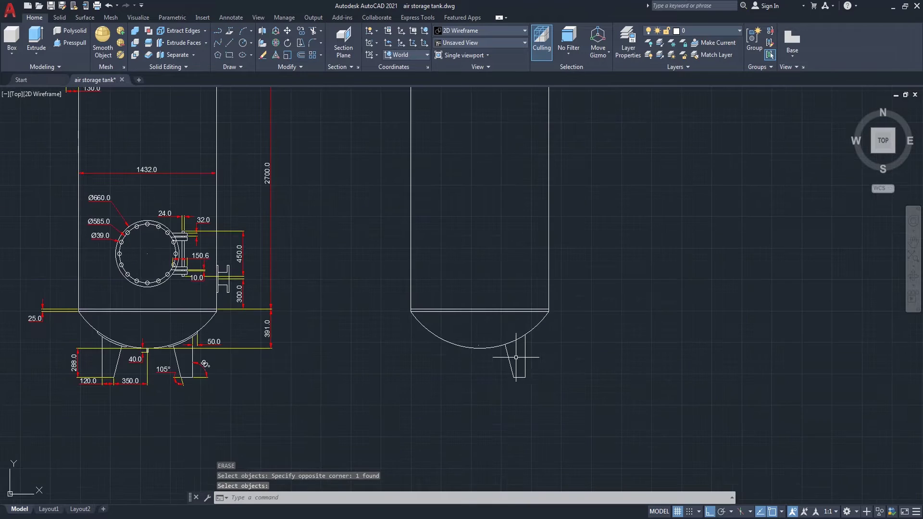
# Step: Join the leg's slanted edge with its base and outer edge into a single polyline
pyautogui.scroll(2, 547, 374)
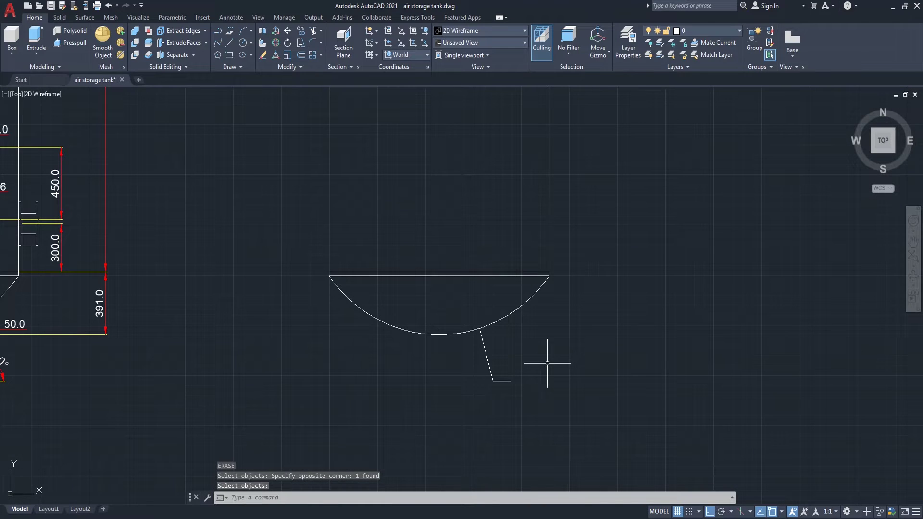
pyautogui.press('Return')
pyautogui.write('j')
pyautogui.press('Return')
pyautogui.click(529, 369)
pyautogui.click(488, 387)
pyautogui.press('Return')
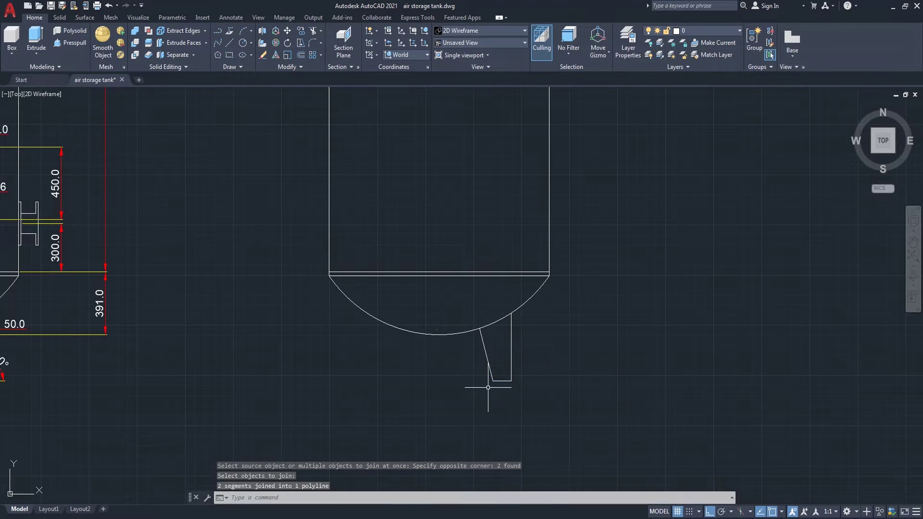
# Step: Offset the joined leg outline outward by 50
pyautogui.scroll(-1, 569, 364)
pyautogui.scroll(2, 551, 346)
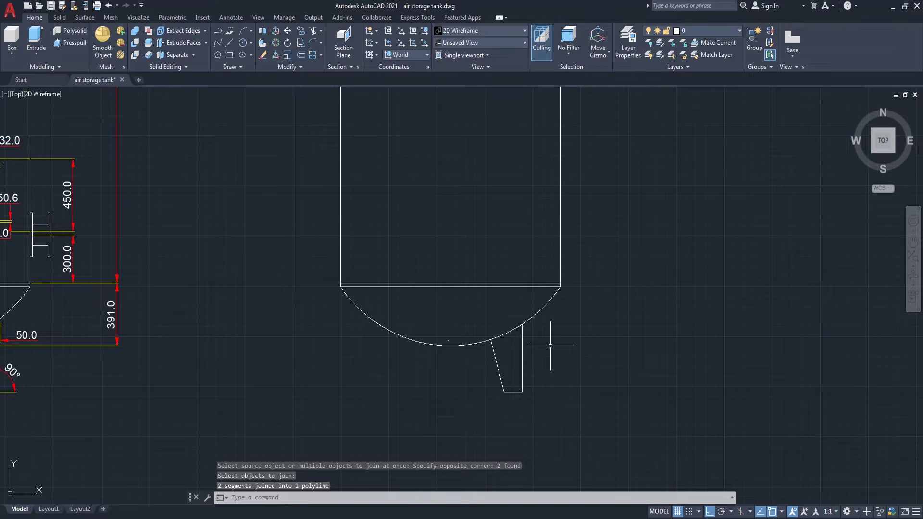
pyautogui.press('Return')
pyautogui.write('50')
pyautogui.press('Return')
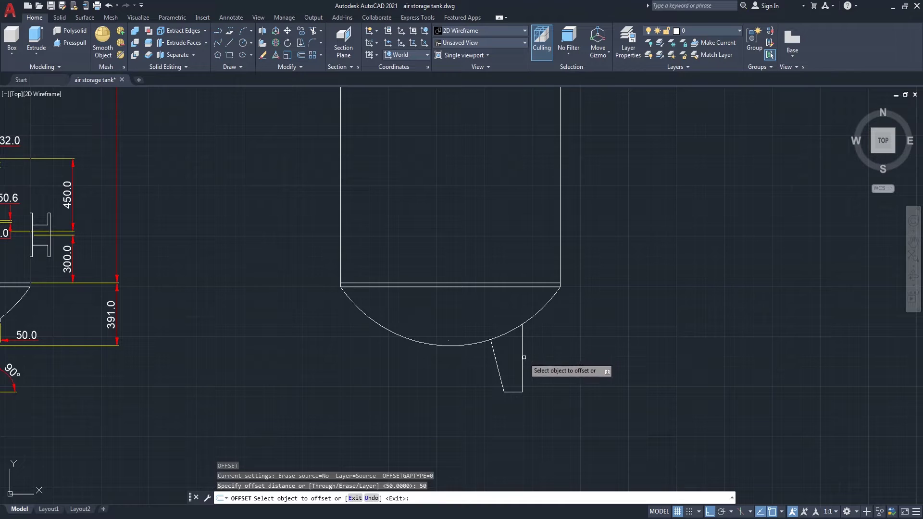
pyautogui.click(523, 358)
pyautogui.click(539, 351)
pyautogui.press('Return')
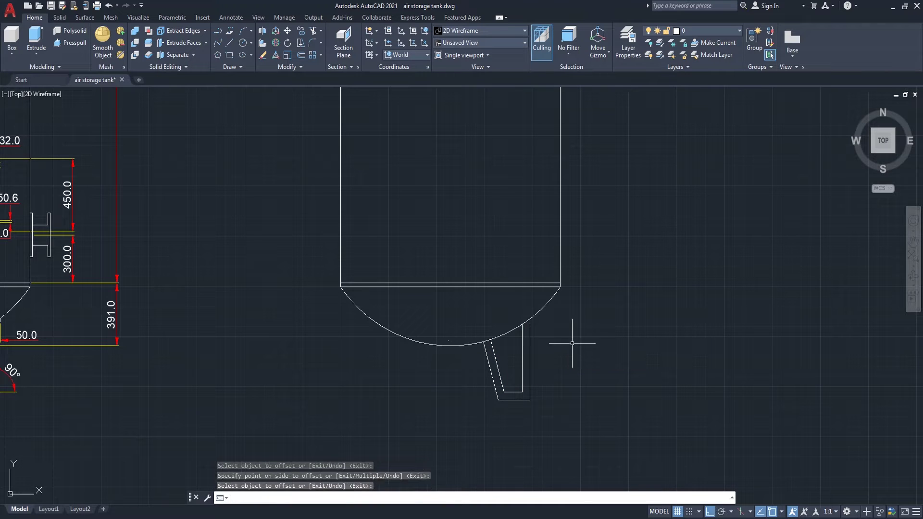
# Step: Offset the bottom dome arc outward to create the outer edge of the leg's mounting pad
pyautogui.press('Return')
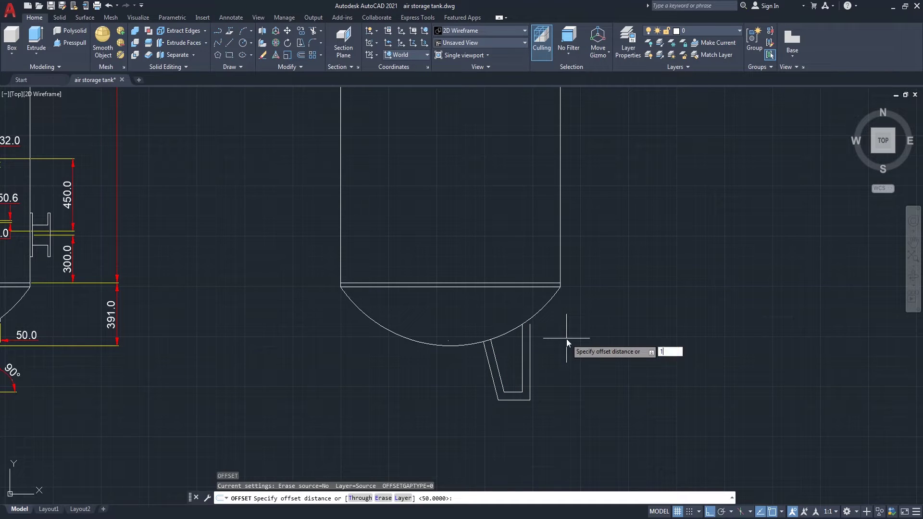
pyautogui.press('Return')
pyautogui.click(535, 313)
pyautogui.click(560, 339)
pyautogui.scroll(2, 534, 319)
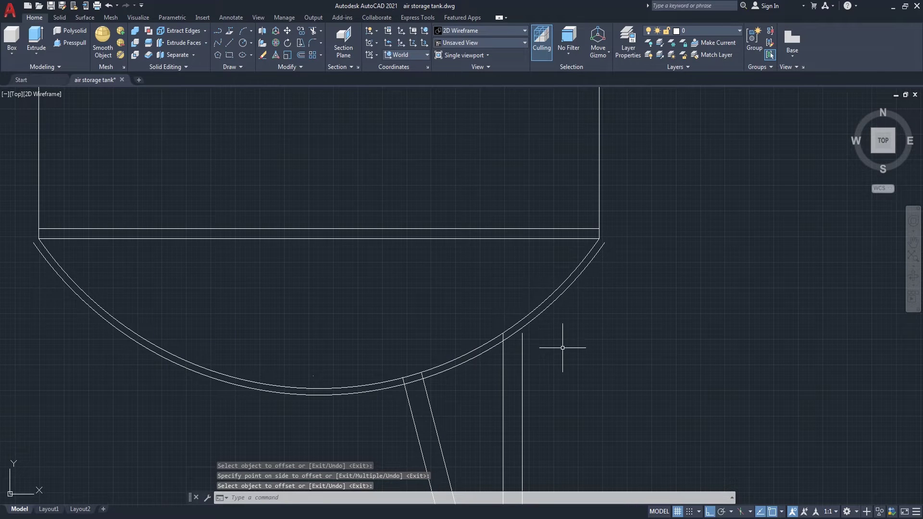
# Step: Extend the outer vertical line of the offset leg outline up to the bottom dome arc
pyautogui.write('ex')
pyautogui.press('Return')
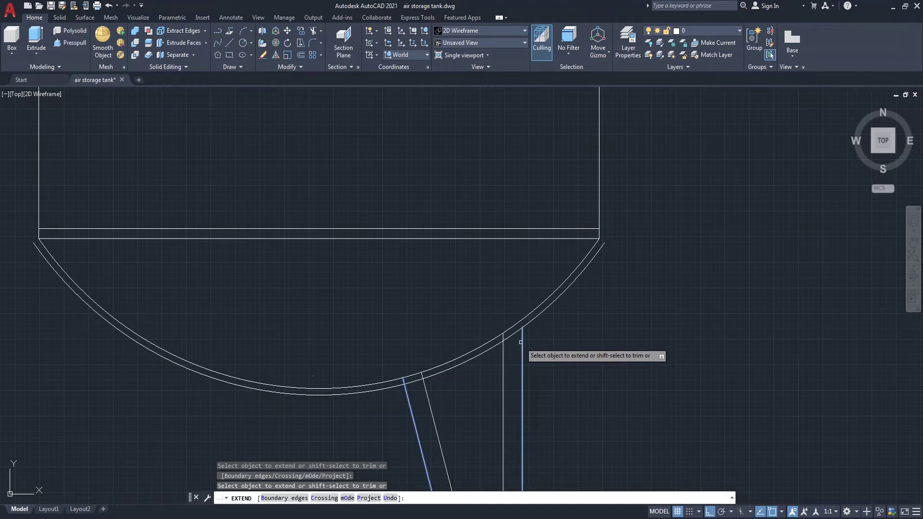
pyautogui.moveTo(526, 343); pyautogui.dragTo(527, 364)
pyautogui.scroll(6, 397, 393)
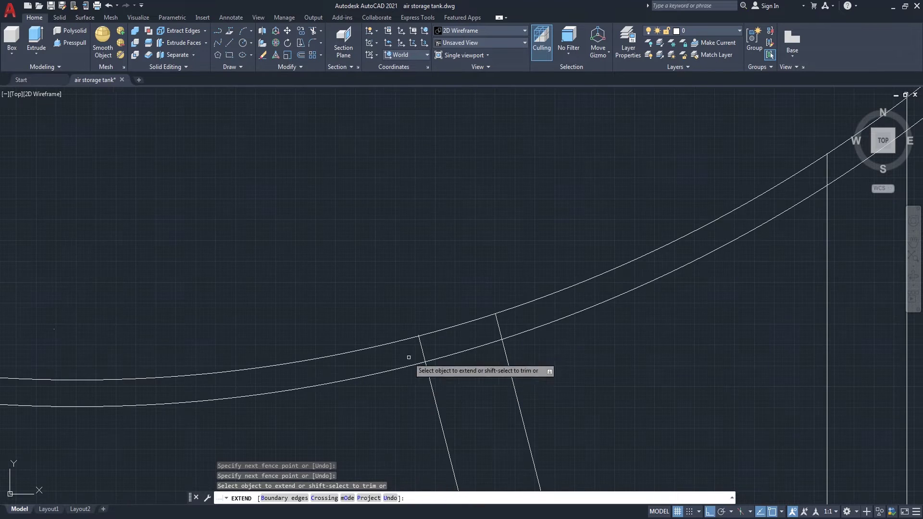
pyautogui.scroll(-6, 461, 342)
pyautogui.press('Return')
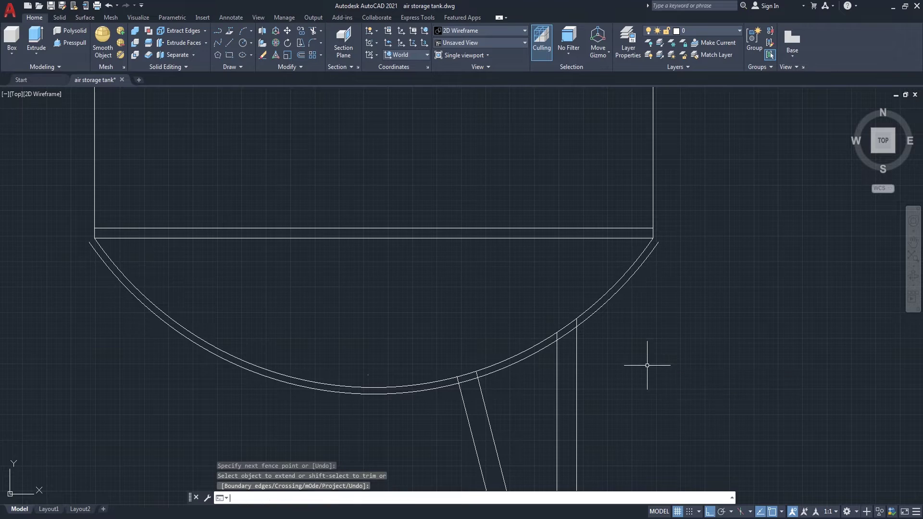
# Step: Trim the offset leg outline below the pad arc and the pad arc beyond the offset lines
pyautogui.moveTo(642, 366); pyautogui.dragTo(591, 341, button='middle')
pyautogui.write('tr')
pyautogui.press('Return')
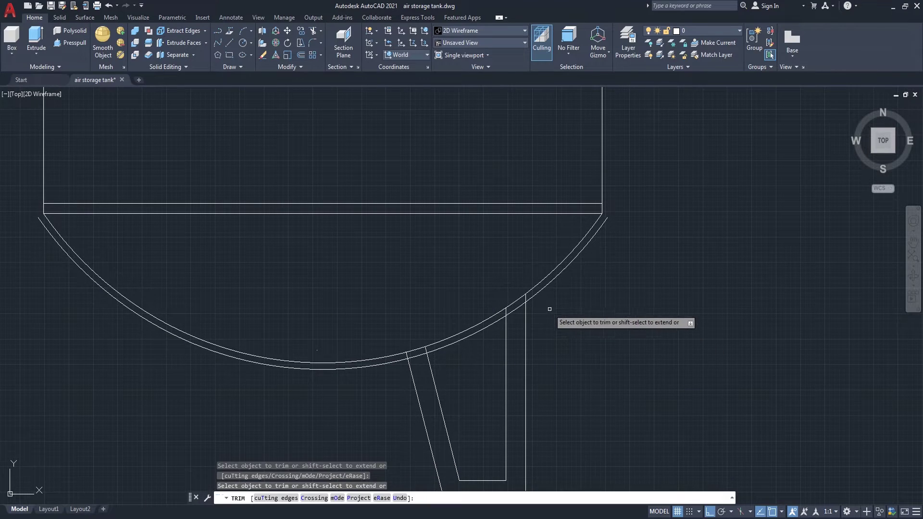
pyautogui.moveTo(523, 326); pyautogui.dragTo(530, 329)
pyautogui.scroll(-2, 547, 331)
pyautogui.moveTo(521, 422)
pyautogui.mouseDown()
pyautogui.moveTo(499, 431)
pyautogui.moveTo(474, 410)
pyautogui.mouseUp()
pyautogui.scroll(3, 456, 356)
pyautogui.scroll(2, 467, 342)
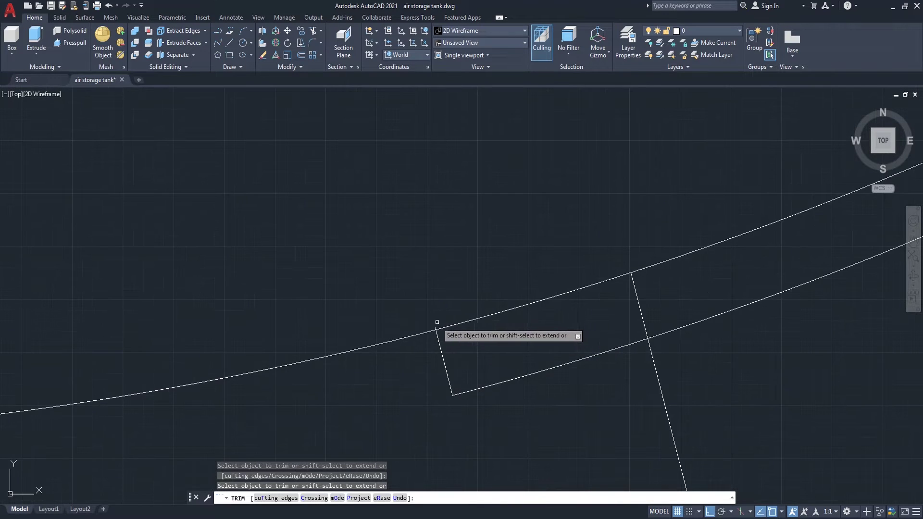
# Step: Trim the overshoot at the pad's inner end and the leg lines running through the pad thickness
pyautogui.moveTo(433, 325); pyautogui.dragTo(433, 338)
pyautogui.scroll(-3, 433, 338)
pyautogui.moveTo(500, 325); pyautogui.dragTo(498, 326)
pyautogui.scroll(-4, 464, 326)
pyautogui.scroll(4, 628, 263)
pyautogui.moveTo(579, 280); pyautogui.dragTo(572, 284)
pyautogui.scroll(-5, 584, 301)
pyautogui.press('Escape')
# Step: Join the mounting pad's outer arc and its two short end lines into one polyline
pyautogui.write('j')
pyautogui.press('Return')
pyautogui.scroll(3, 592, 278)
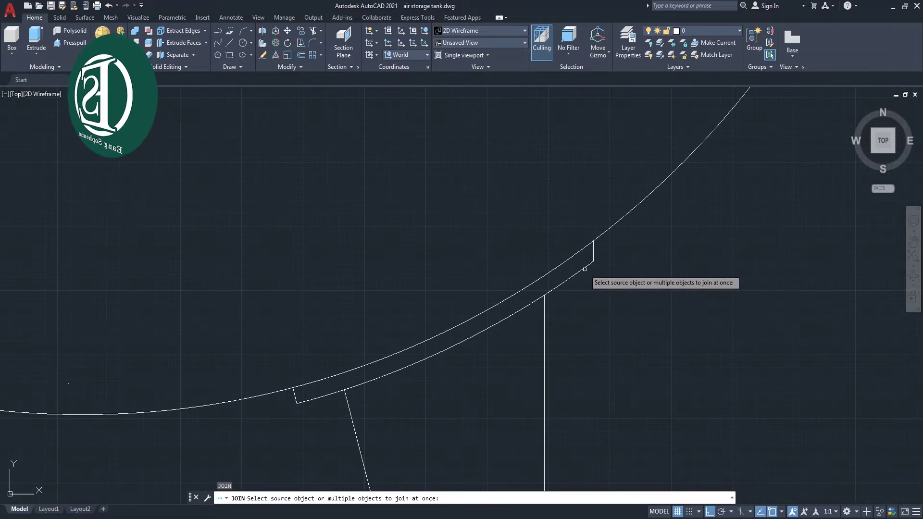
pyautogui.click(591, 264)
pyautogui.click(521, 285)
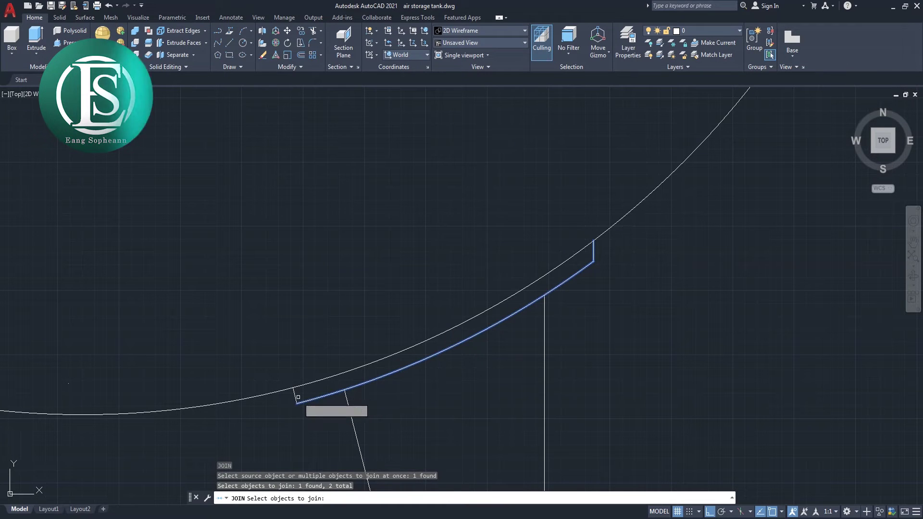
pyautogui.click(311, 388)
pyautogui.press('Return')
pyautogui.scroll(-4, 465, 348)
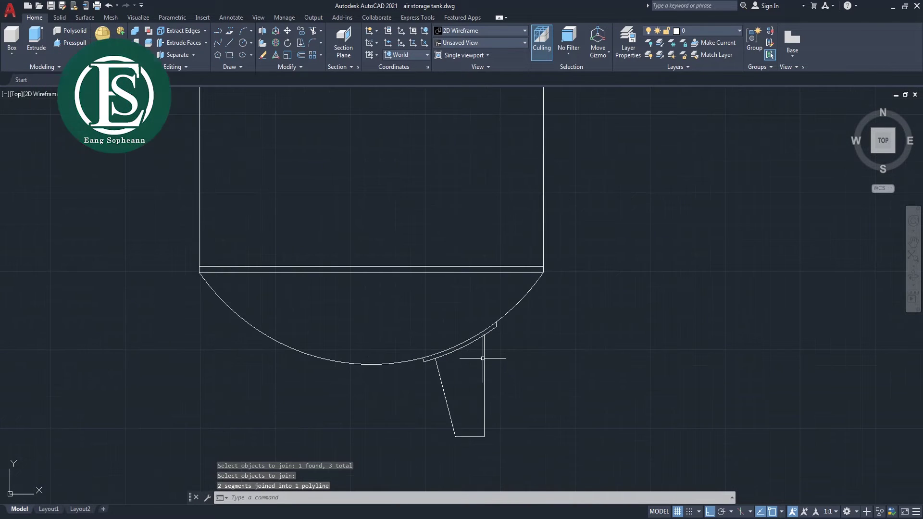
# Step: Fillet the mounting pad's upper outer corner with a radius of 16
pyautogui.scroll(2, 532, 363)
pyautogui.write('f')
pyautogui.press('Return')
pyautogui.write('r')
pyautogui.press('Return')
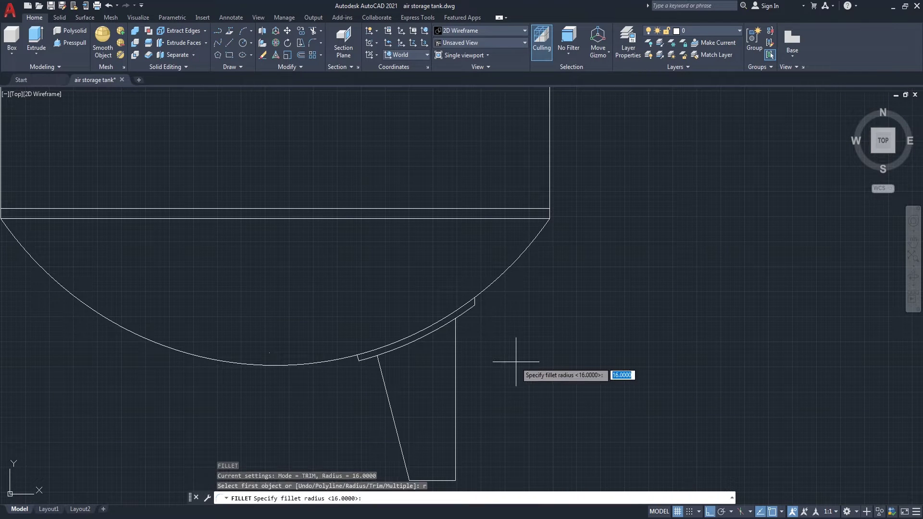
pyautogui.press('Return')
pyautogui.scroll(4, 478, 311)
pyautogui.click(461, 296)
pyautogui.click(471, 281)
pyautogui.scroll(-2, 473, 295)
# Step: Fillet the pad's lower corner, nearest the tank centreline, with the same radius of 16
pyautogui.rightClick(294, 296)
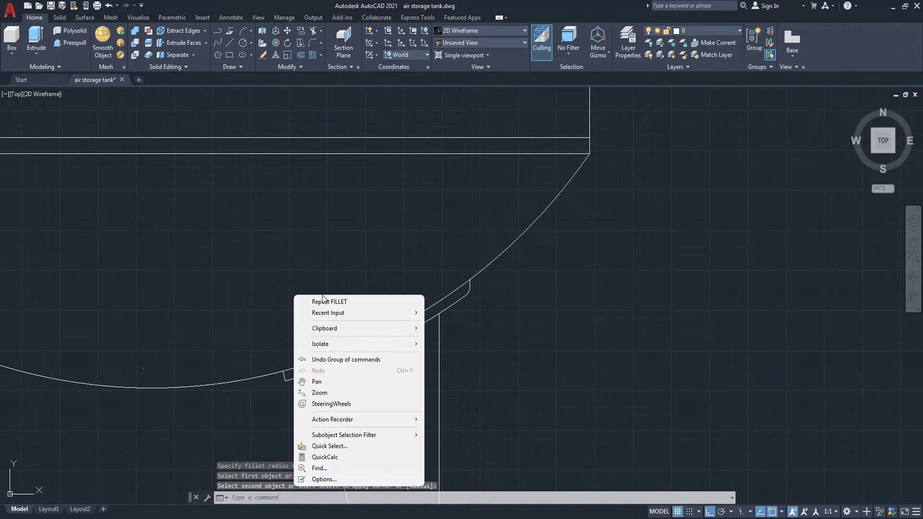
pyautogui.click(321, 300)
pyautogui.scroll(2, 283, 371)
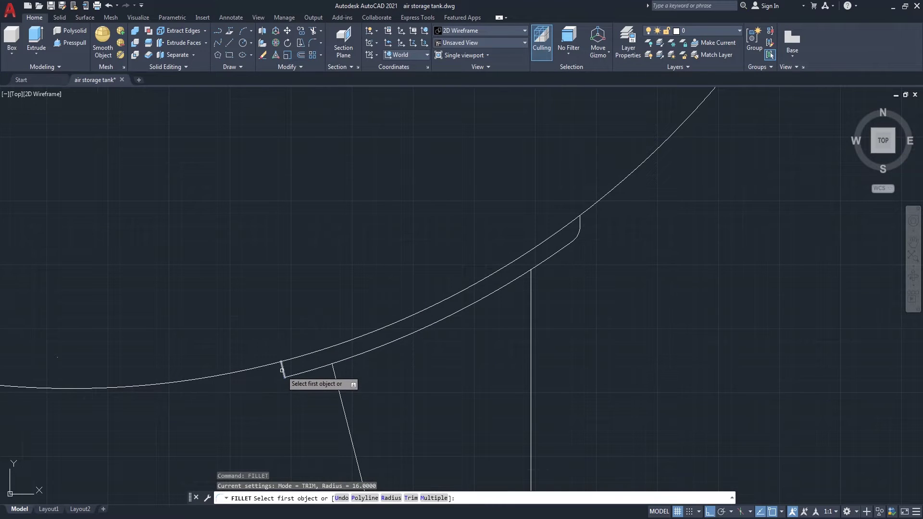
pyautogui.click(283, 370)
pyautogui.click(296, 375)
pyautogui.scroll(-4, 495, 344)
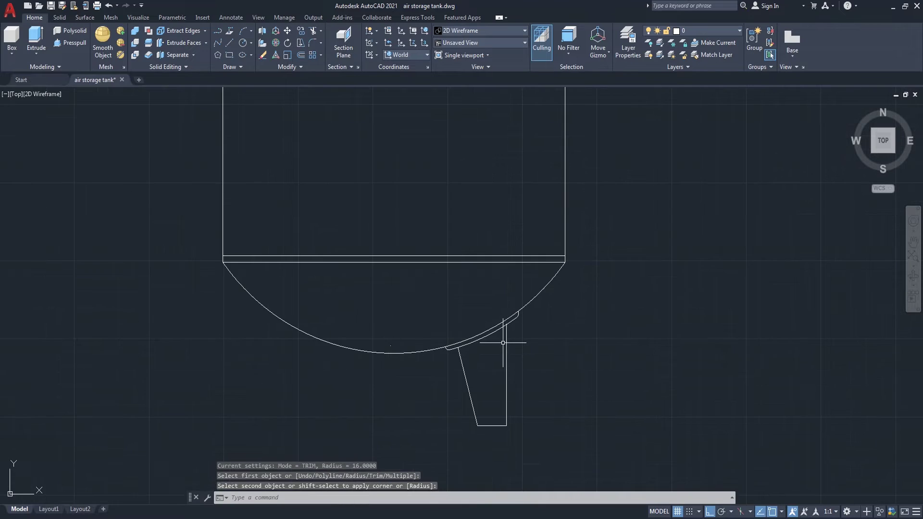
# Step: Mirror the leg and its mounting pad about the tank's vertical centreline, keeping the source objects
pyautogui.scroll(-2, 578, 346)
pyautogui.scroll(-1, 577, 351)
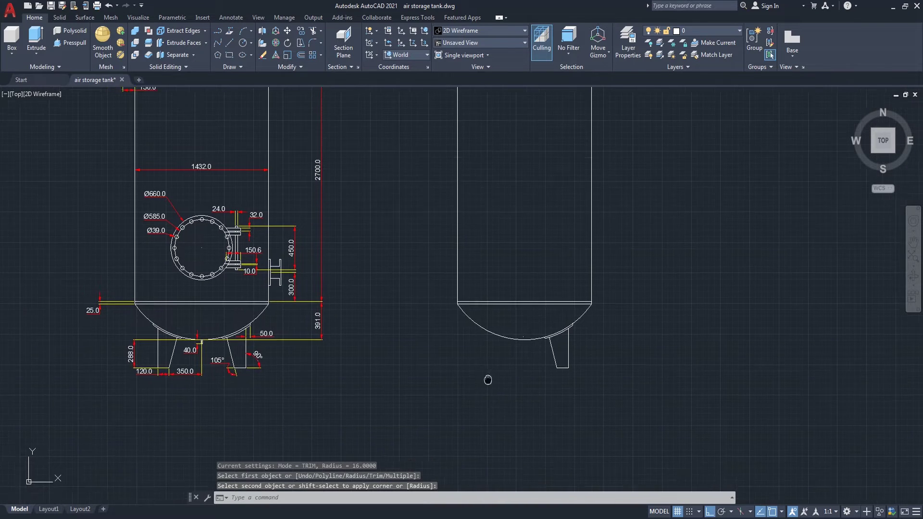
pyautogui.scroll(1, 395, 379)
pyautogui.moveTo(395, 378); pyautogui.dragTo(483, 379, button='middle')
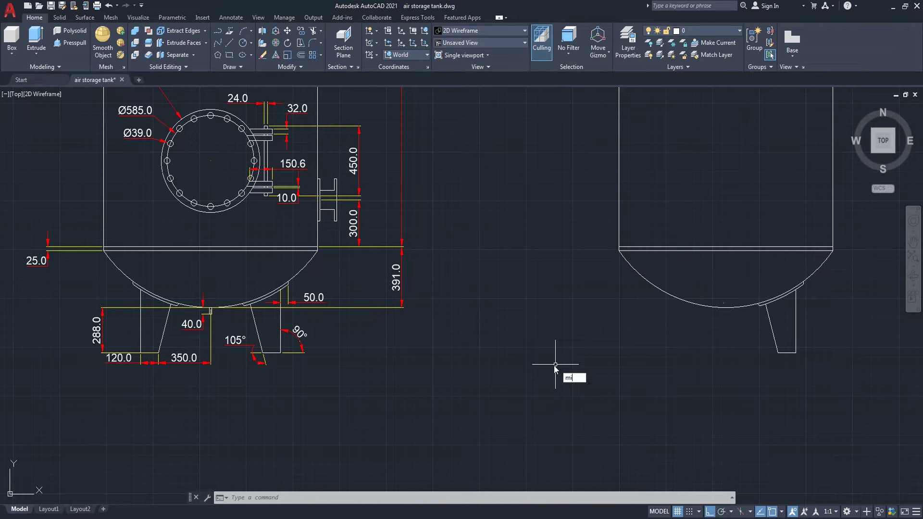
pyautogui.press('Return')
pyautogui.scroll(4, 769, 307)
pyautogui.click(762, 303)
pyautogui.click(771, 315)
pyautogui.click(715, 372)
pyautogui.press('Return')
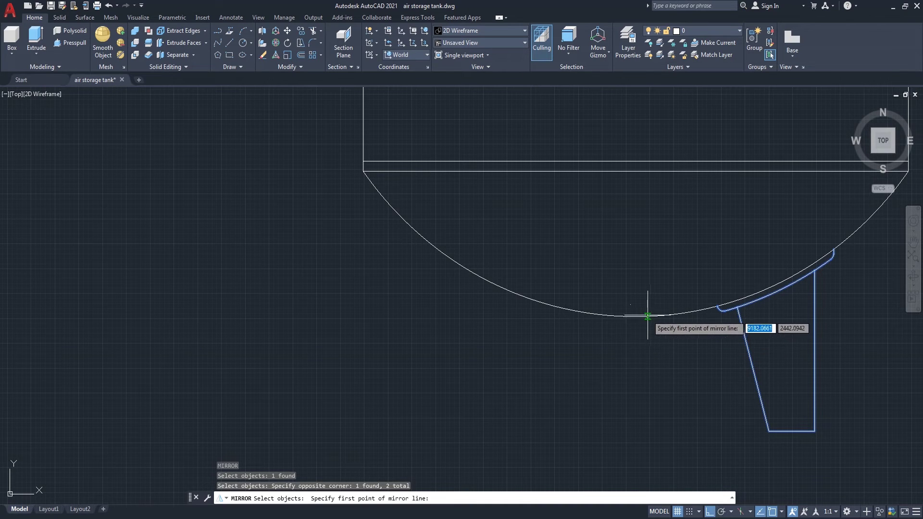
pyautogui.click(636, 317)
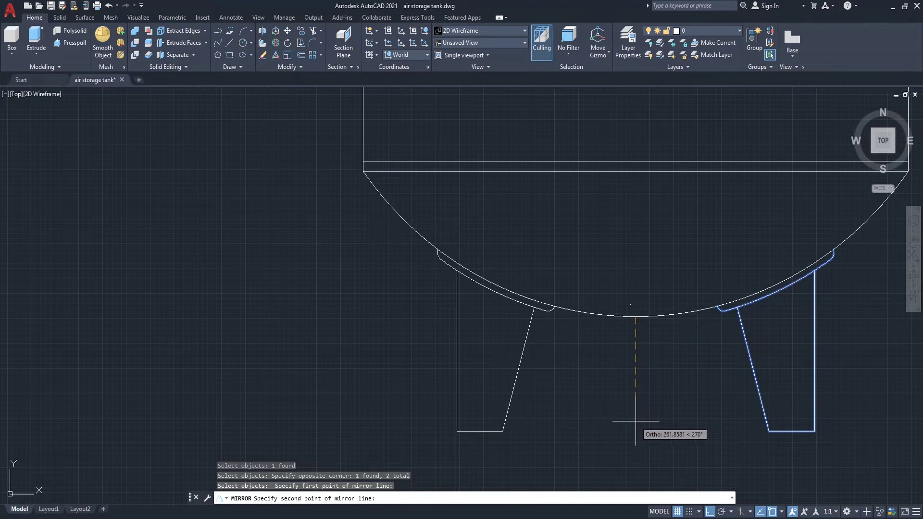
pyautogui.click(636, 422)
pyautogui.click(655, 459)
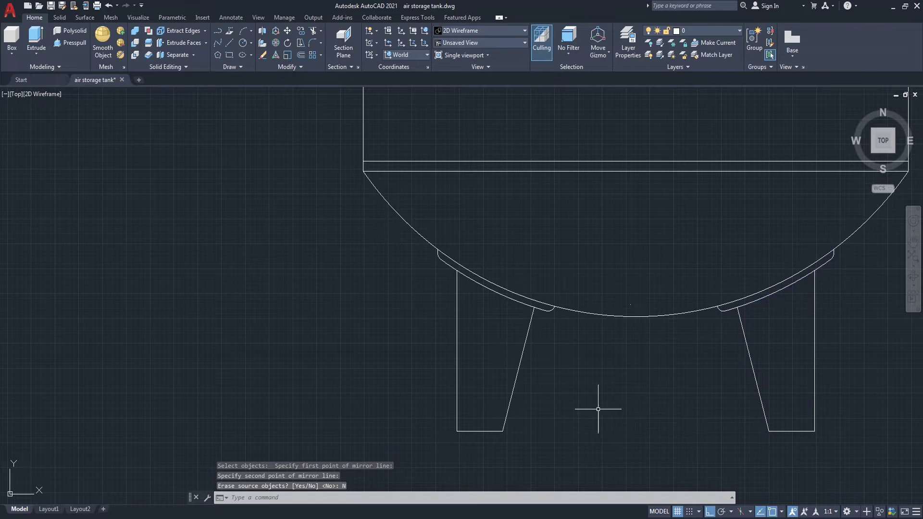
# Step: Draw a vertical polyline 40 long downward from the lowest point of the bottom dome
pyautogui.scroll(-4, 568, 393)
pyautogui.moveTo(596, 404); pyautogui.dragTo(590, 383, button='middle')
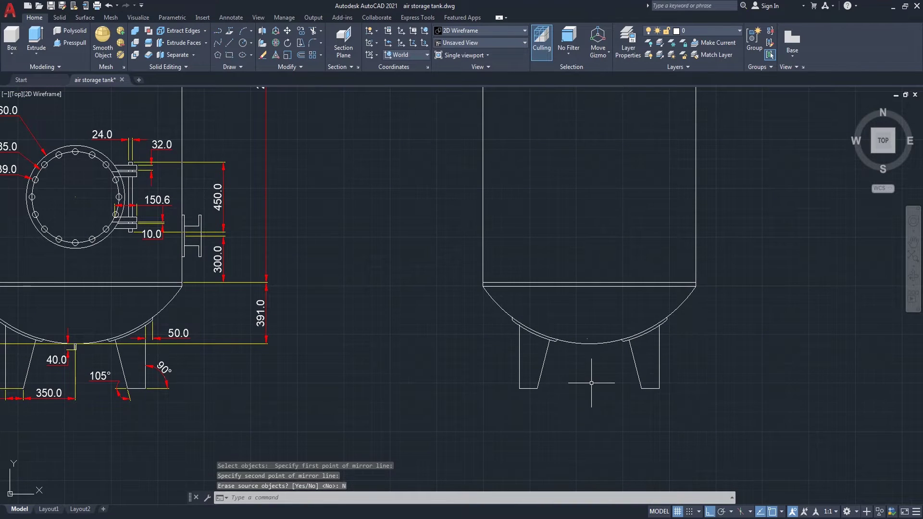
pyautogui.scroll(-3, 592, 384)
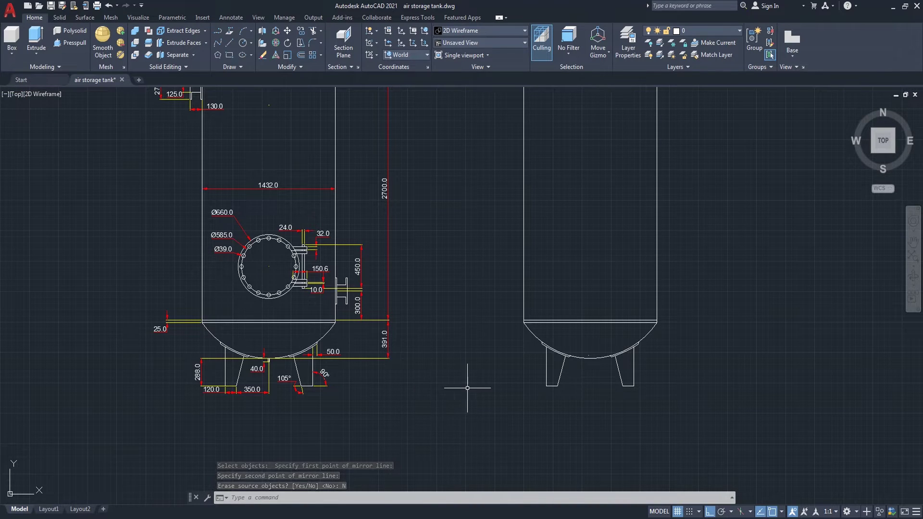
pyautogui.scroll(3, 265, 365)
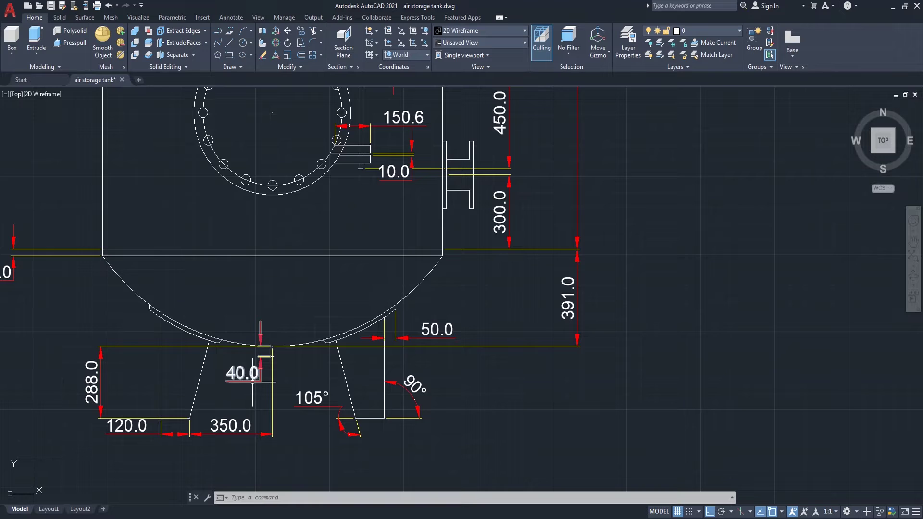
pyautogui.scroll(-3, 227, 386)
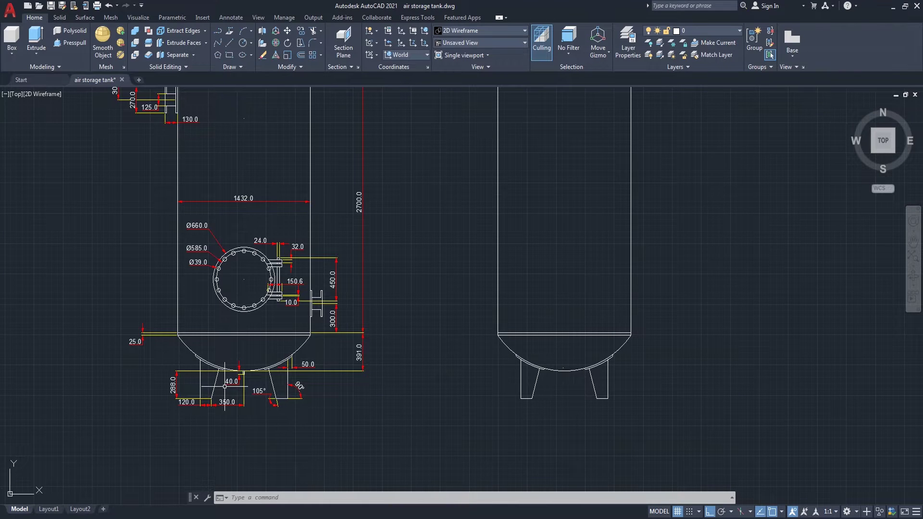
pyautogui.scroll(-2, 225, 386)
pyautogui.scroll(2, 441, 391)
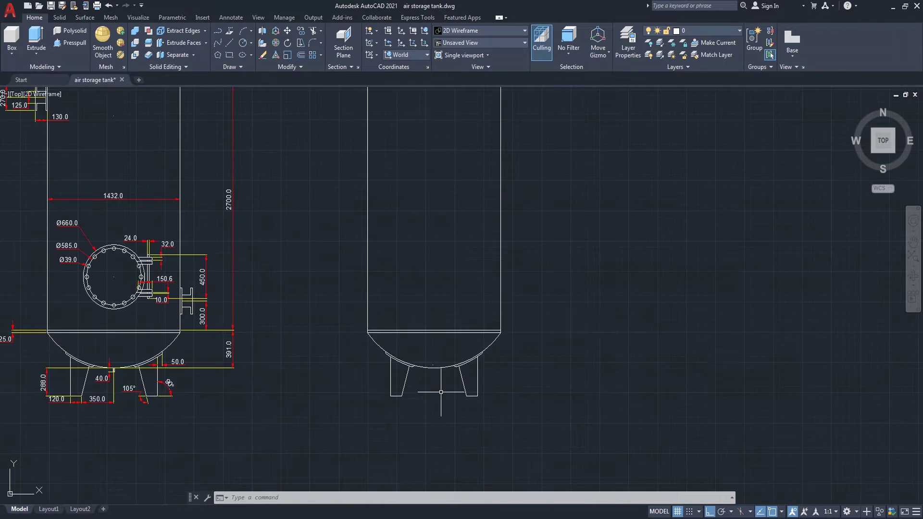
pyautogui.scroll(4, 441, 392)
pyautogui.write('pl')
pyautogui.press('Return')
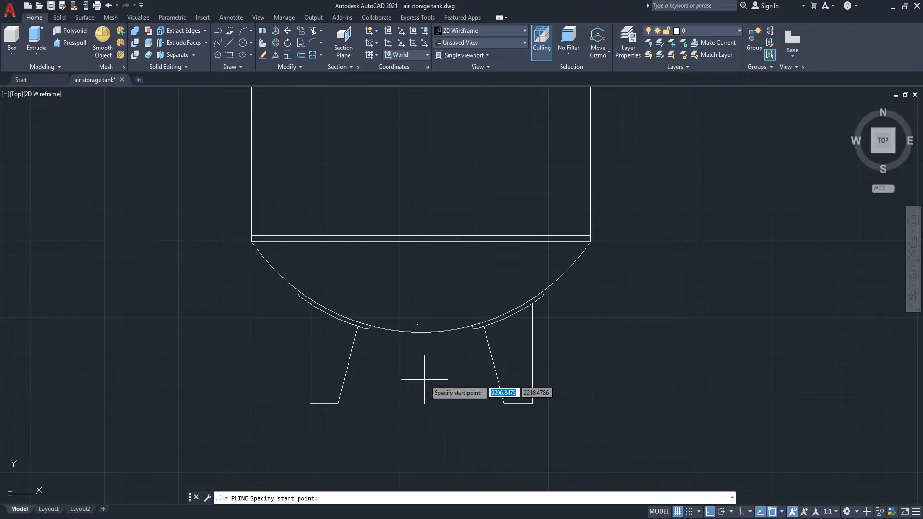
pyautogui.click(421, 332)
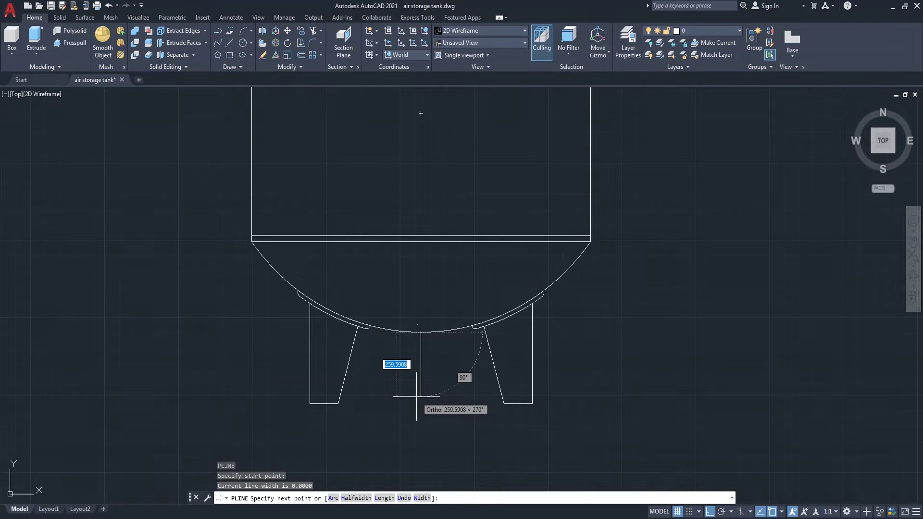
pyautogui.write('40')
pyautogui.press('Return')
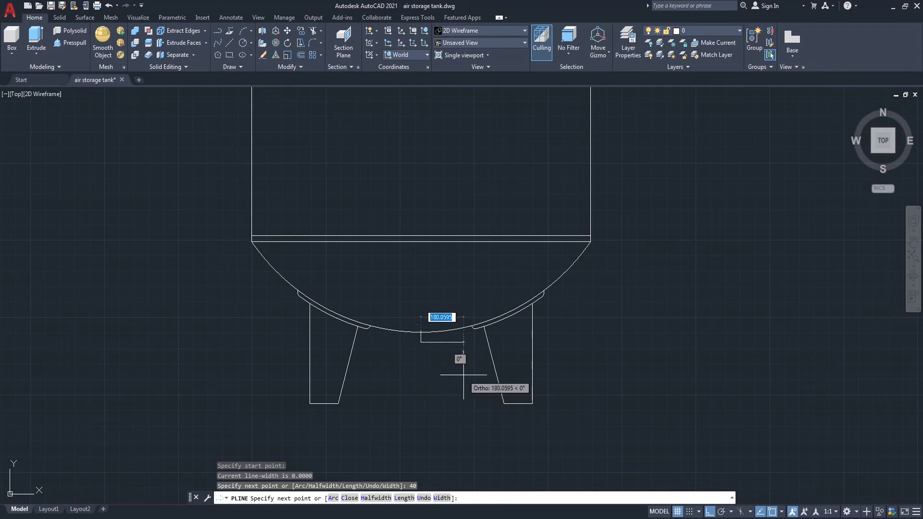
pyautogui.press('Return')
# Step: Offset the short drain line by 7 to both sides
pyautogui.scroll(4, 424, 345)
pyautogui.write('o')
pyautogui.press('Return')
pyautogui.write('7')
pyautogui.press('Return')
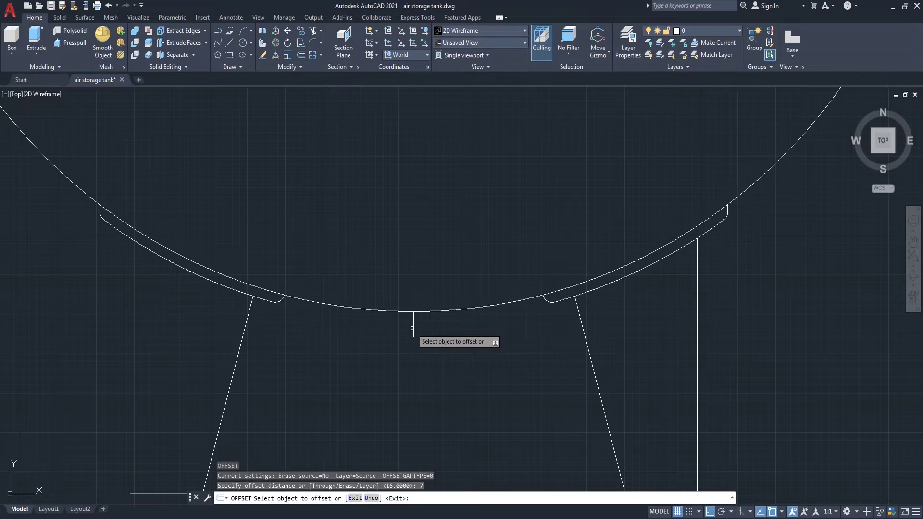
pyautogui.click(414, 328)
pyautogui.click(418, 330)
pyautogui.click(414, 330)
pyautogui.click(374, 334)
pyautogui.press('Return')
# Step: Erase the middle line of the drain stub
pyautogui.scroll(4, 409, 341)
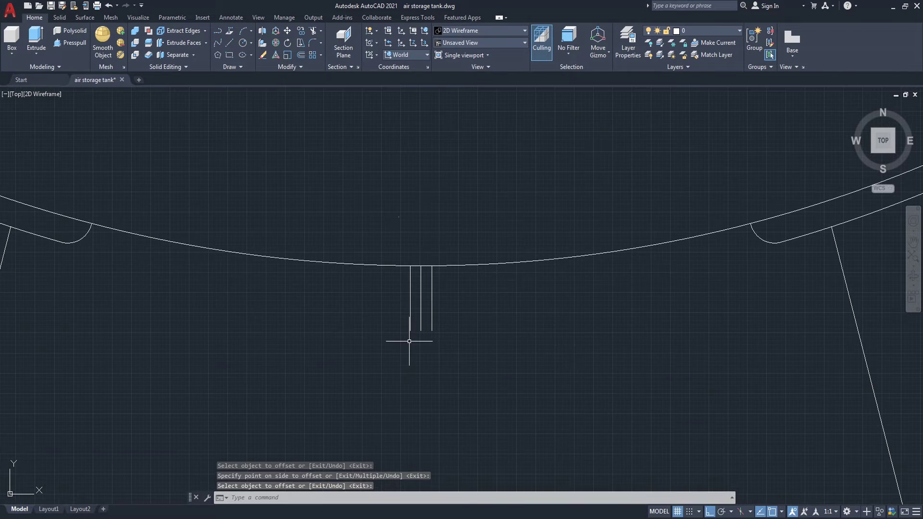
pyautogui.write('e')
pyautogui.press('Return')
pyautogui.click(425, 313)
pyautogui.click(416, 336)
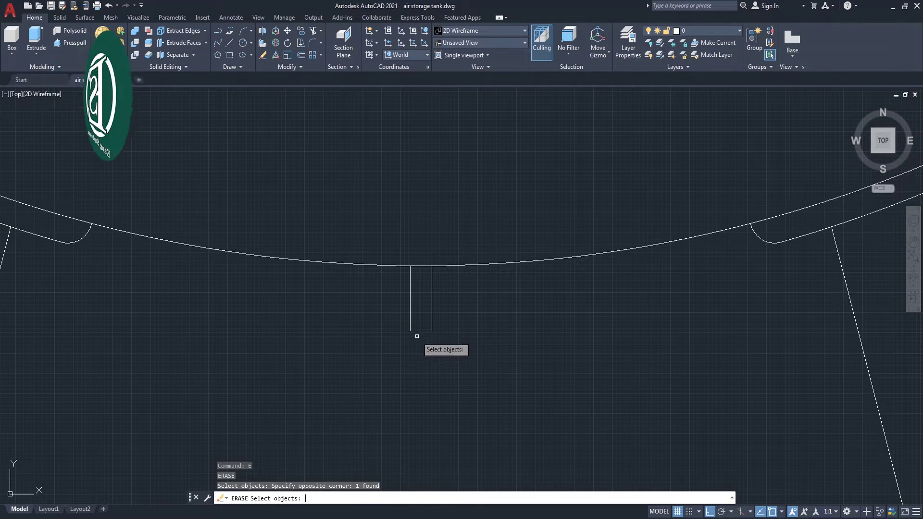
pyautogui.press('Return')
# Step: Close the lower end of the drain stub with a horizontal polyline between its two sides
pyautogui.write('pl')
pyautogui.press('Return')
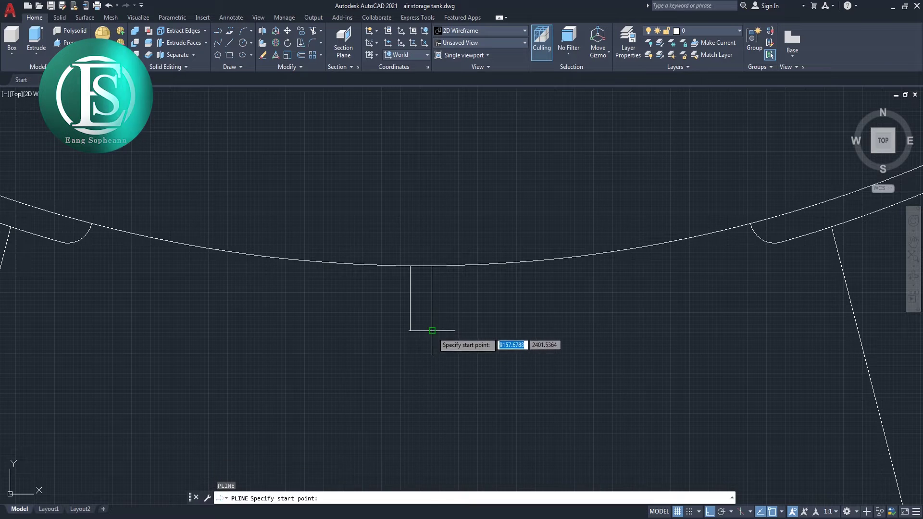
pyautogui.click(432, 330)
pyautogui.click(410, 330)
pyautogui.press('Return')
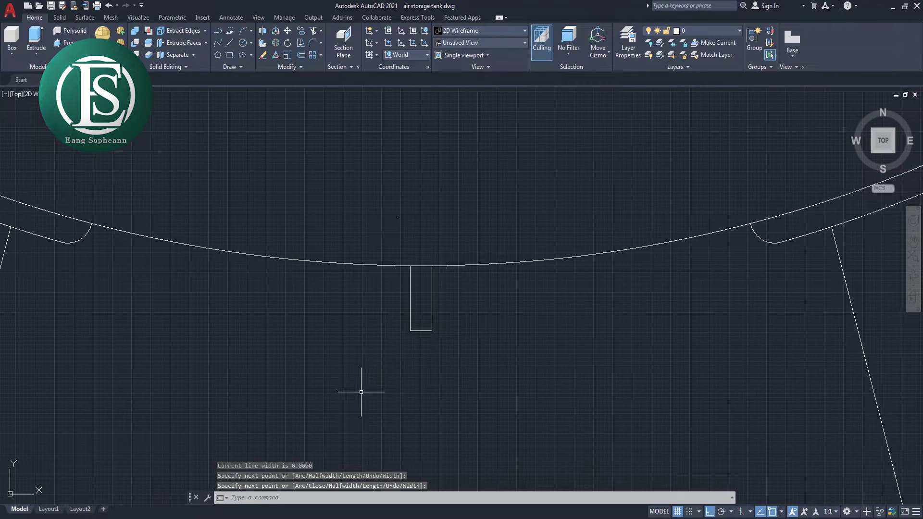
pyautogui.scroll(-10, 361, 392)
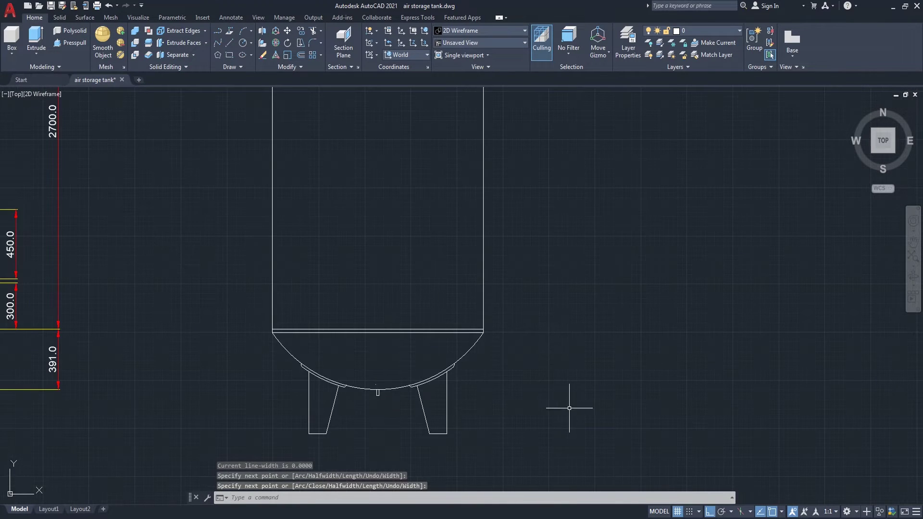
pyautogui.scroll(-2, 509, 381)
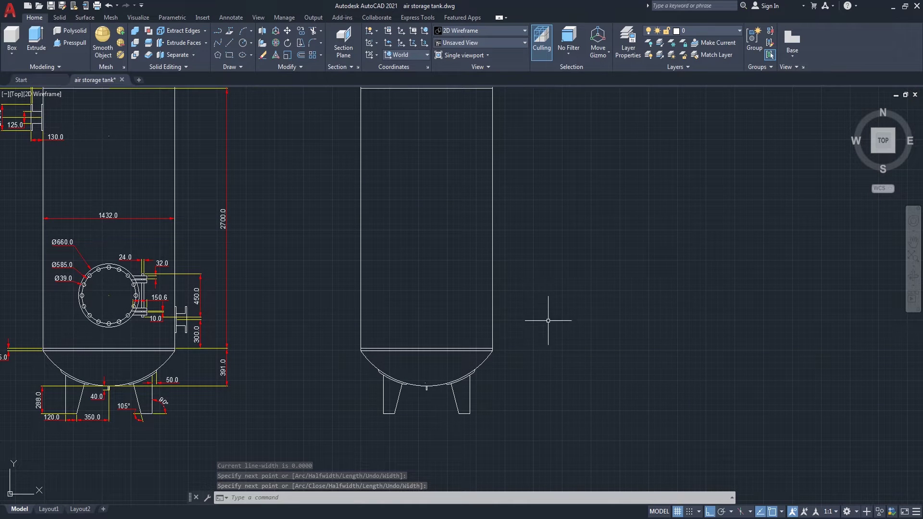
pyautogui.moveTo(551, 280); pyautogui.dragTo(549, 300, button='middle')
pyautogui.scroll(-2, 549, 300)
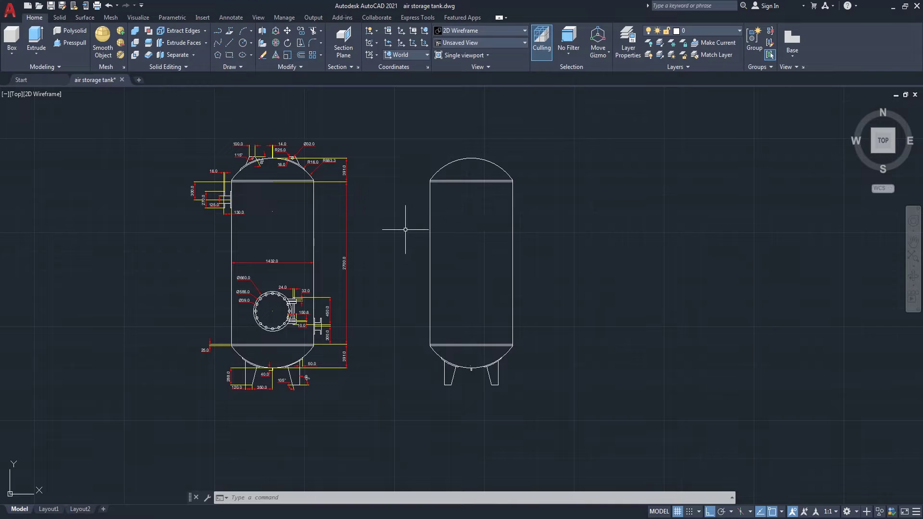
pyautogui.scroll(2, 264, 340)
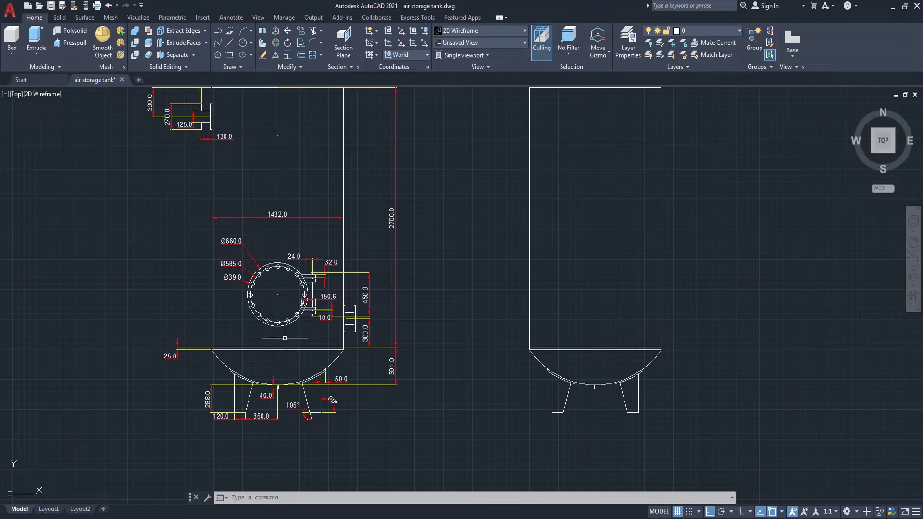
pyautogui.moveTo(283, 339); pyautogui.dragTo(322, 316, button='middle')
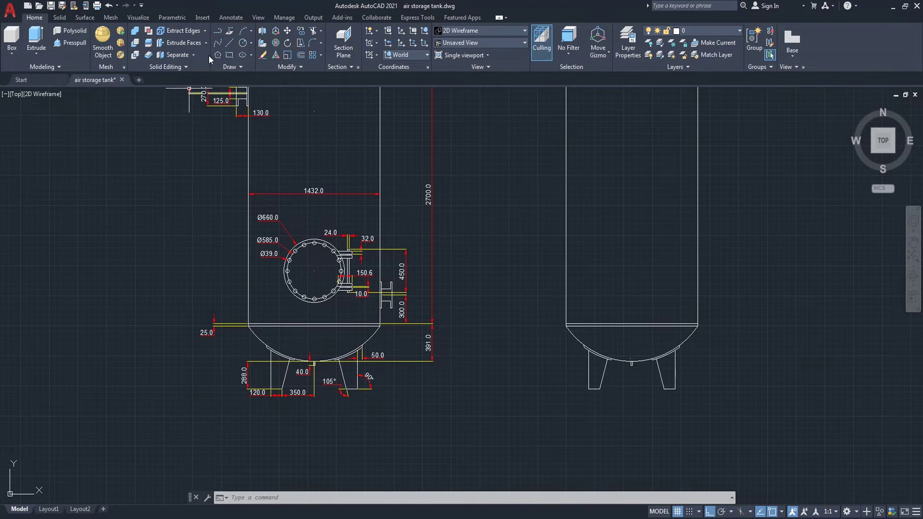
# Step: Add a linear dimension on the reference tank from the lower shell seam up to the manhole centre, aligned with the 25.0 dimension
pyautogui.click(230, 18)
pyautogui.click(195, 55)
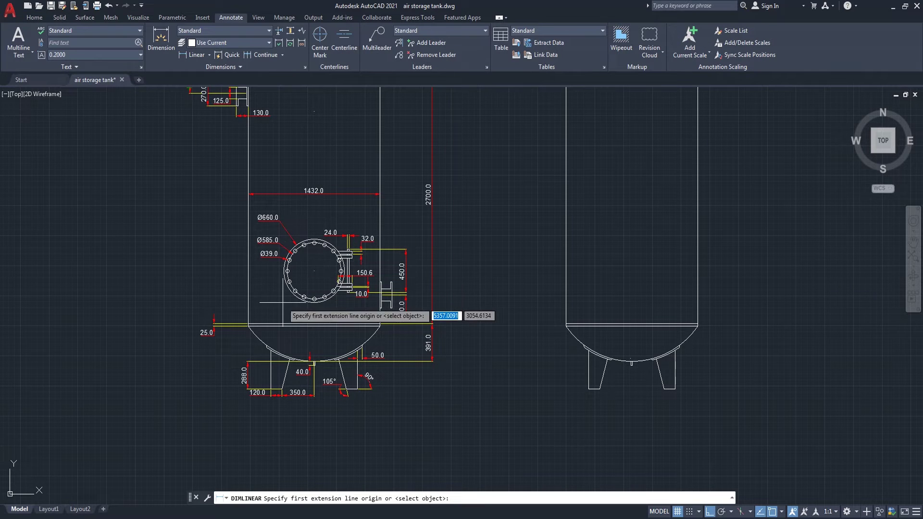
pyautogui.scroll(2, 317, 321)
pyautogui.click(311, 327)
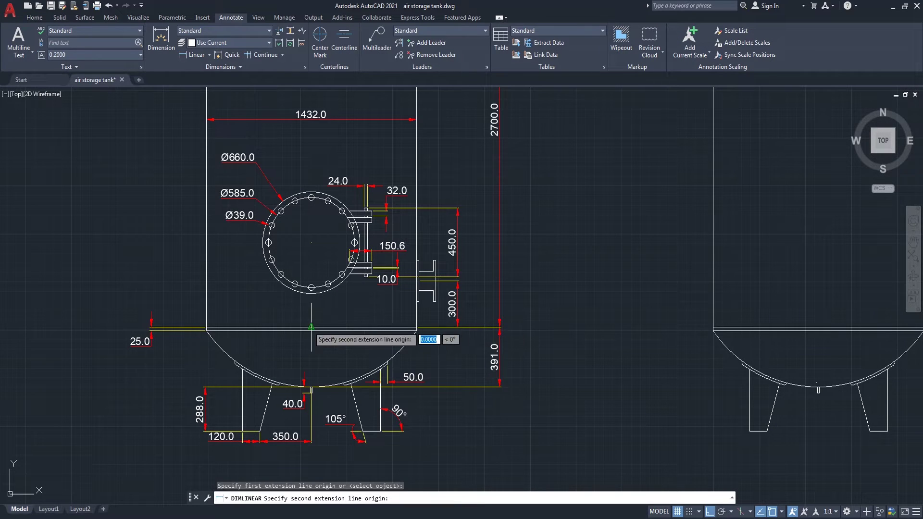
pyautogui.click(312, 243)
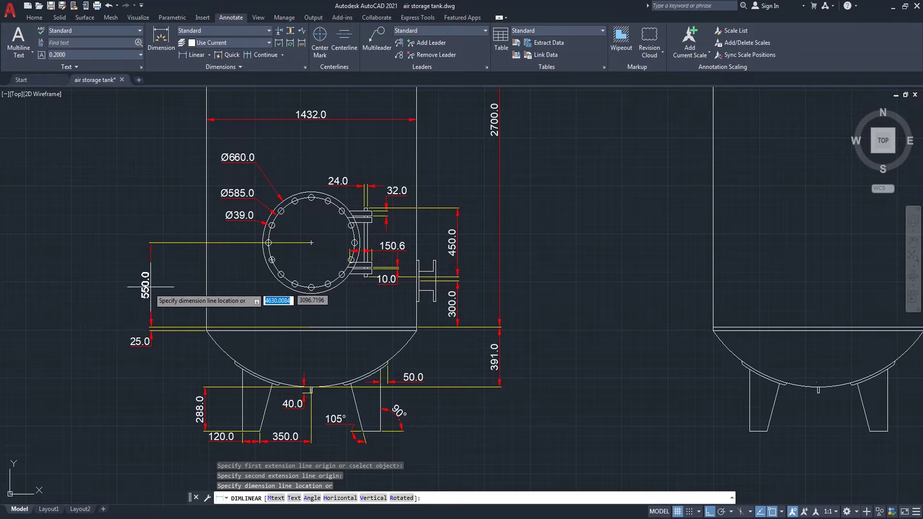
pyautogui.scroll(4, 150, 327)
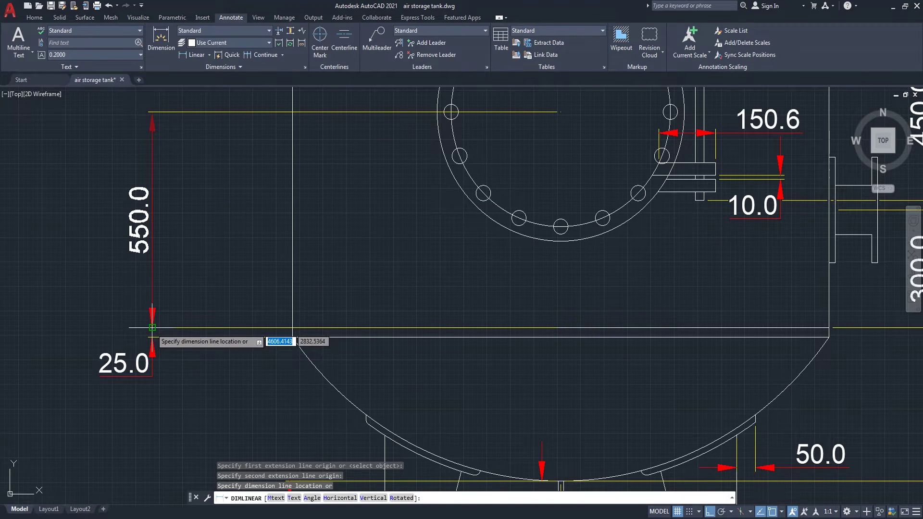
pyautogui.click(151, 328)
pyautogui.scroll(-4, 89, 310)
pyautogui.scroll(-3, 469, 317)
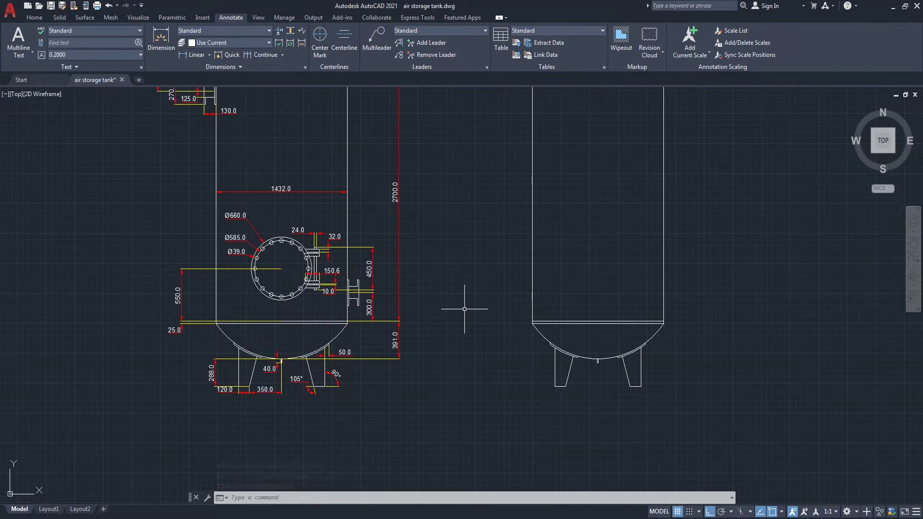
# Step: Draw a vertical polyline 550 long upward from the midpoint of the new tank's lower shell seam
pyautogui.moveTo(510, 303); pyautogui.dragTo(435, 328, button='middle')
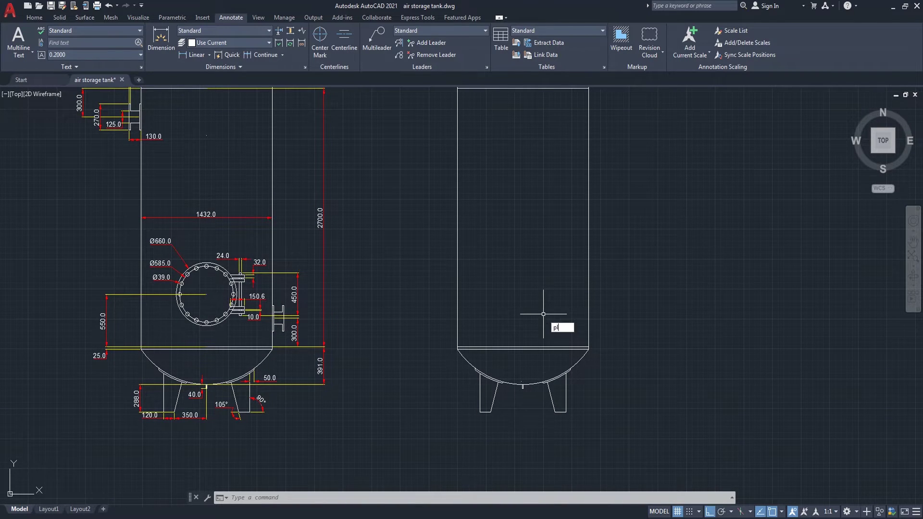
pyautogui.write('pl')
pyautogui.press('Return')
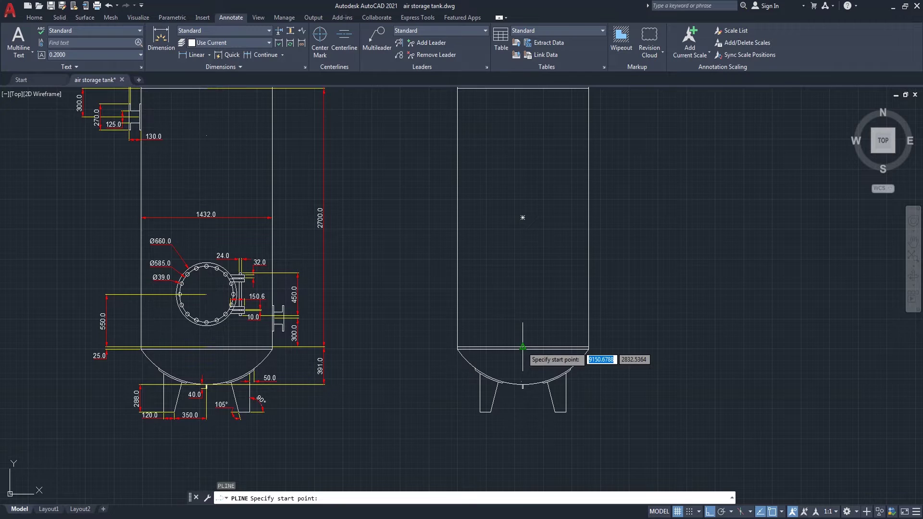
pyautogui.click(524, 346)
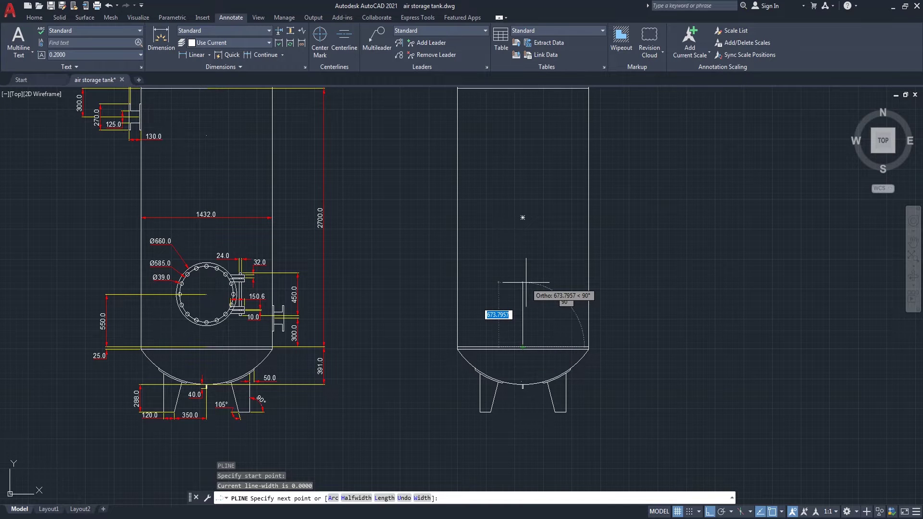
pyautogui.write('5')
pyautogui.press('Return')
pyautogui.press('Return')
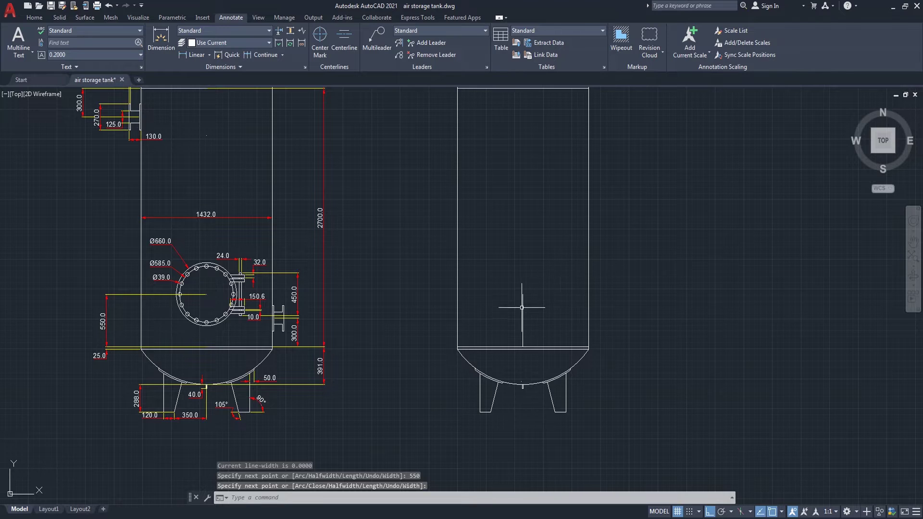
# Step: Draw a circle of diameter 660 centred on the upper end of the 550 line
pyautogui.scroll(2, 525, 305)
pyautogui.moveTo(526, 304)
pyautogui.mouseDown(button='middle')
pyautogui.moveTo(544, 313)
pyautogui.moveTo(609, 303)
pyautogui.mouseUp(button='middle')
pyautogui.scroll(1, 544, 313)
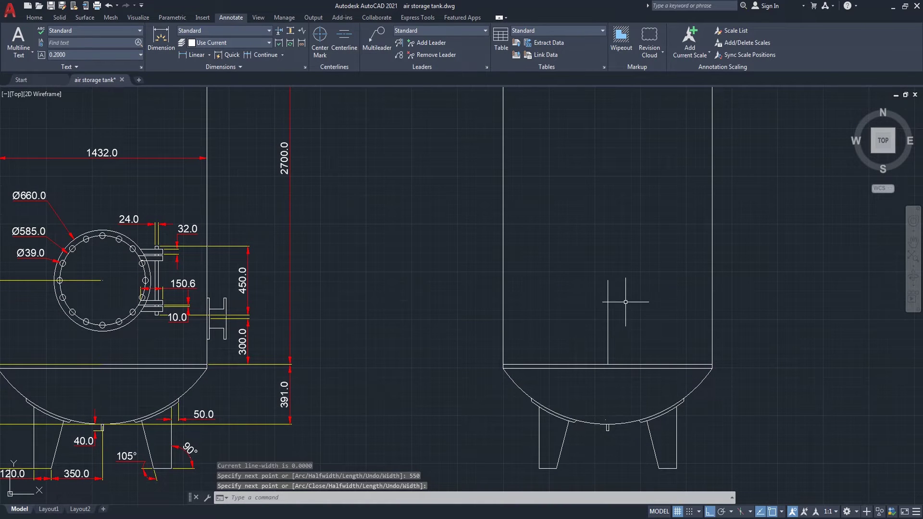
pyautogui.write('C')
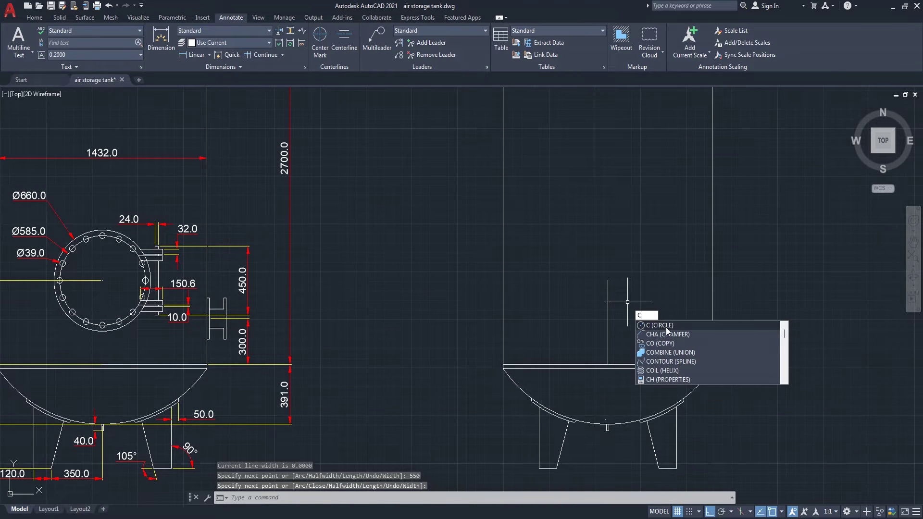
pyautogui.click(666, 327)
pyautogui.click(608, 281)
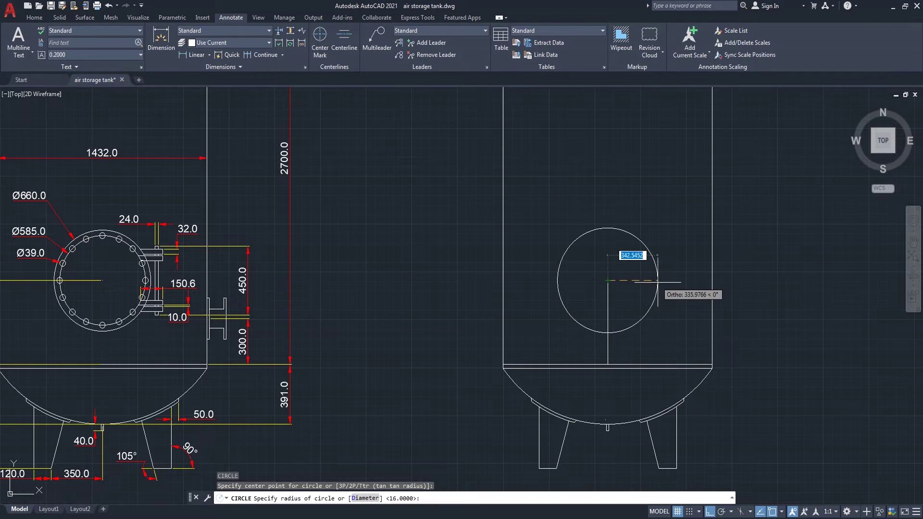
pyautogui.write('d')
pyautogui.press('Return')
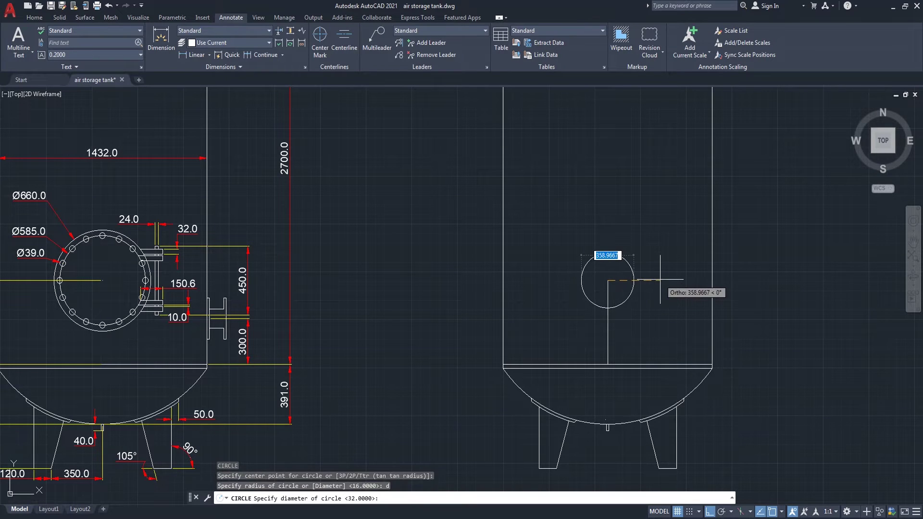
pyautogui.write('66')
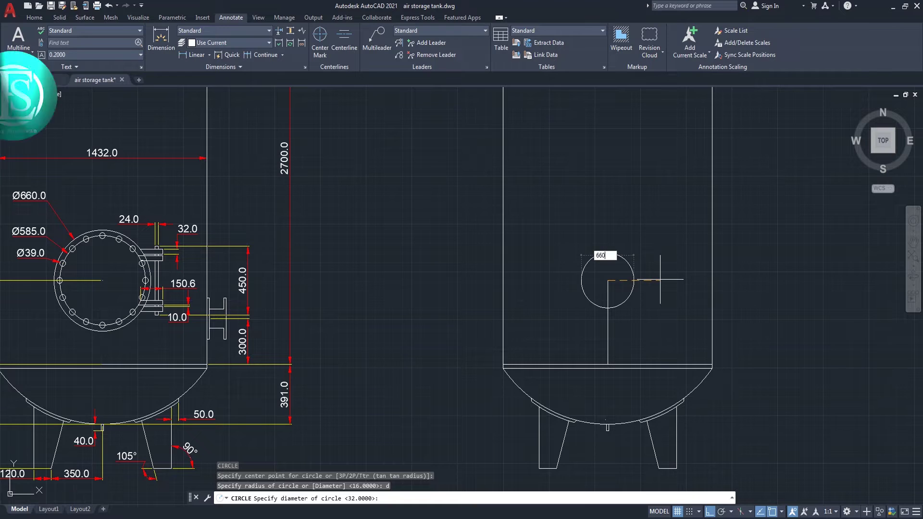
pyautogui.write('0')
pyautogui.press('Return')
# Step: Draw a concentric circle of diameter 585 inside the manhole's outer circle
pyautogui.rightClick(624, 172)
pyautogui.click(642, 176)
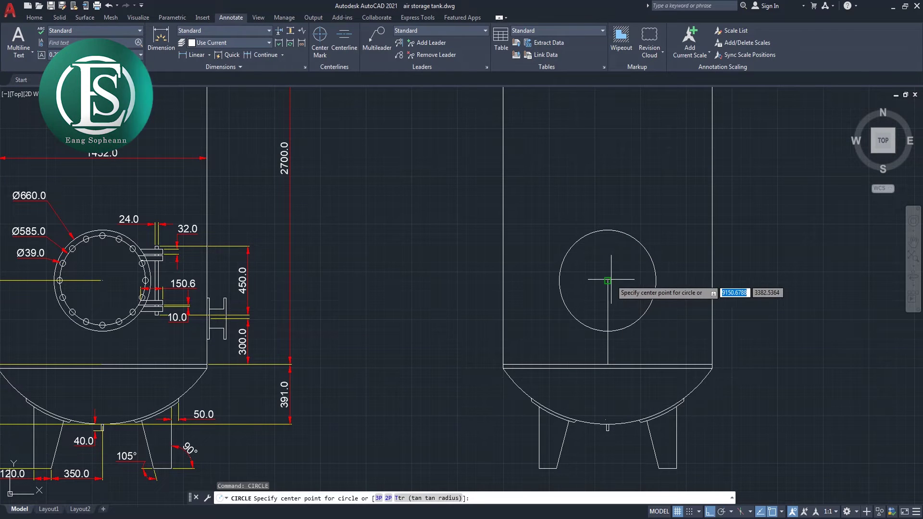
pyautogui.click(607, 280)
pyautogui.write('d')
pyautogui.press('Return')
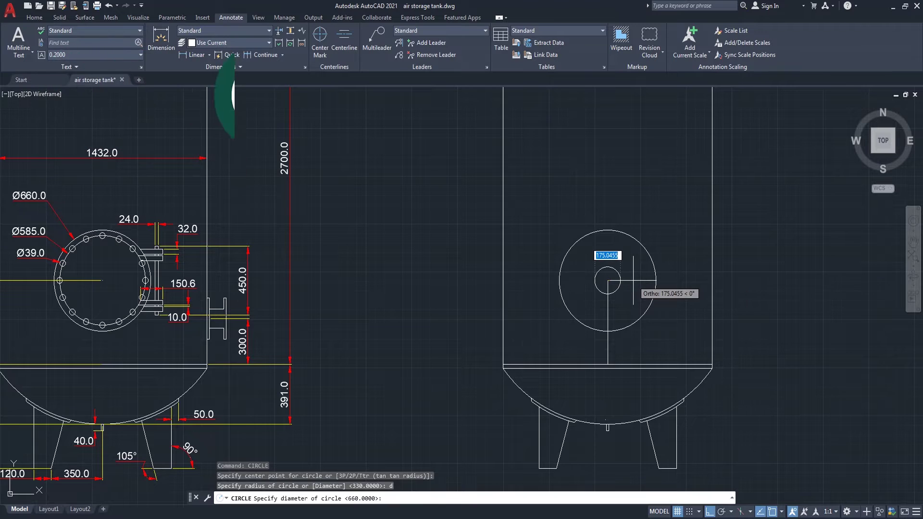
pyautogui.write('585')
pyautogui.press('Return')
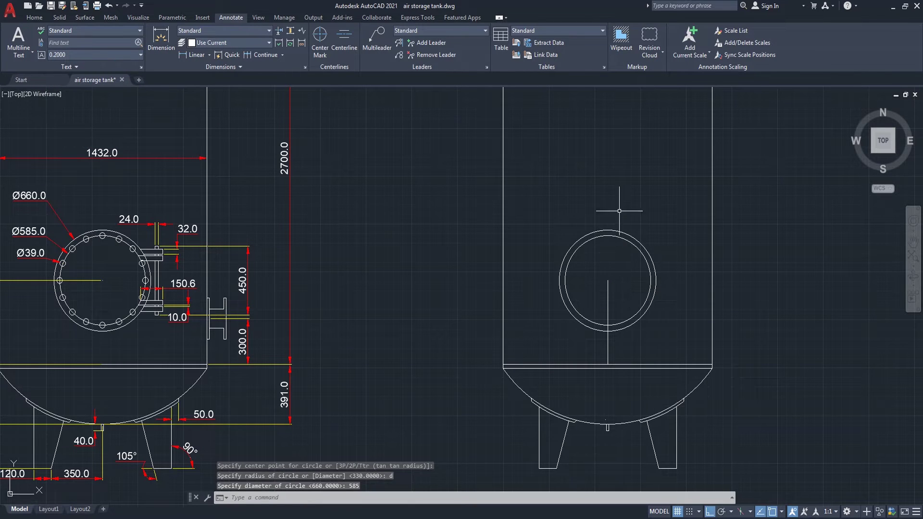
# Step: Draw a bolt hole circle of diameter 39 centred on the topmost point of the 585 circle
pyautogui.write('c')
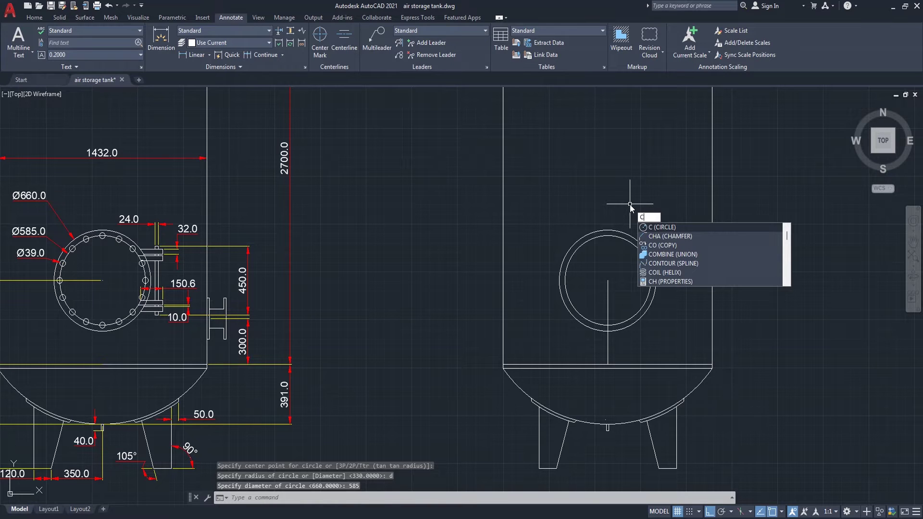
pyautogui.press('Return')
pyautogui.click(608, 236)
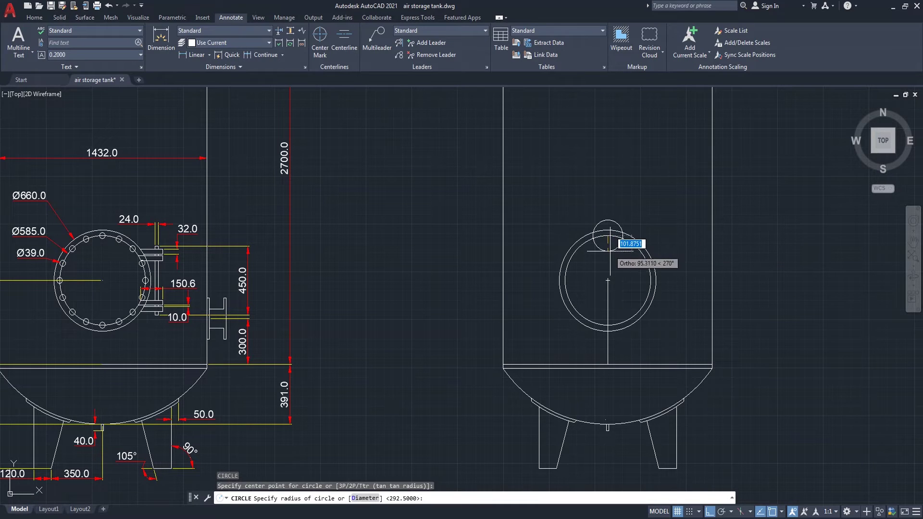
pyautogui.write('d')
pyautogui.press('Return')
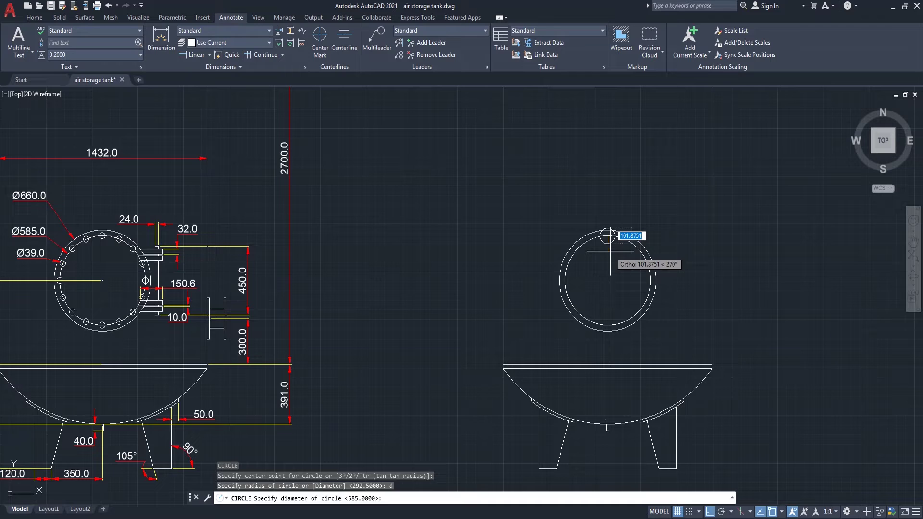
pyautogui.write('39')
pyautogui.press('Return')
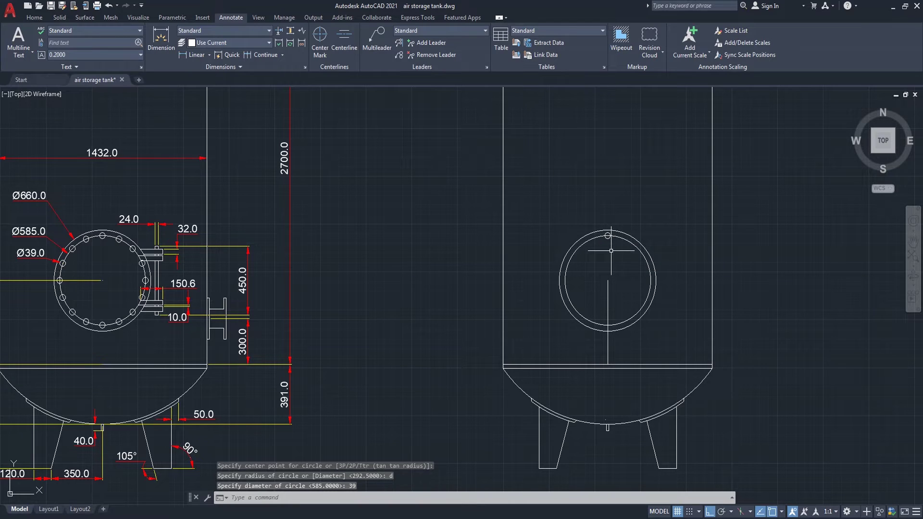
# Step: Create a polar array of the bolt hole around the manhole centre with 16 items
pyautogui.write('ar')
pyautogui.press('Return')
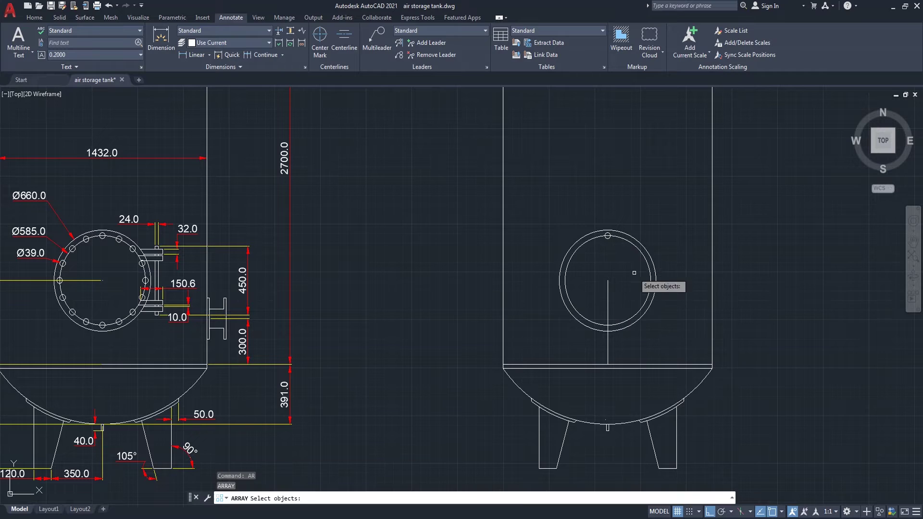
pyautogui.click(608, 236)
pyautogui.press('Return')
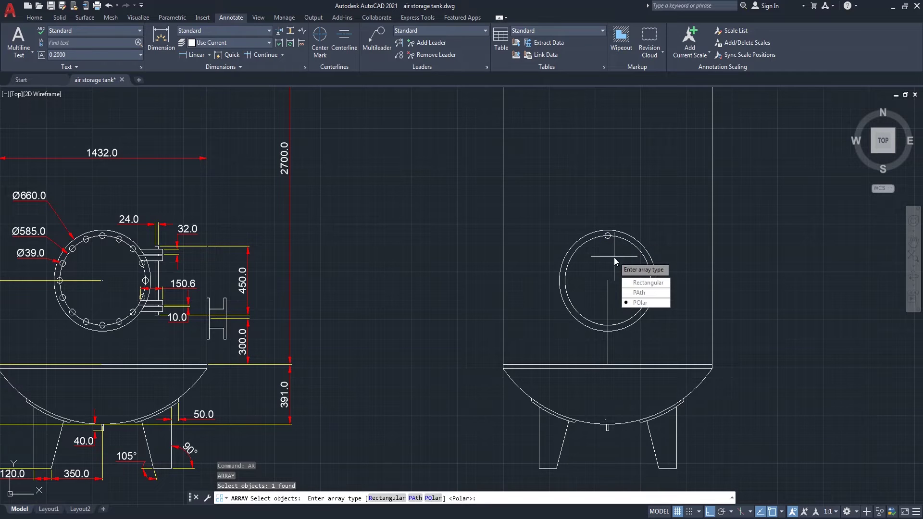
pyautogui.click(636, 303)
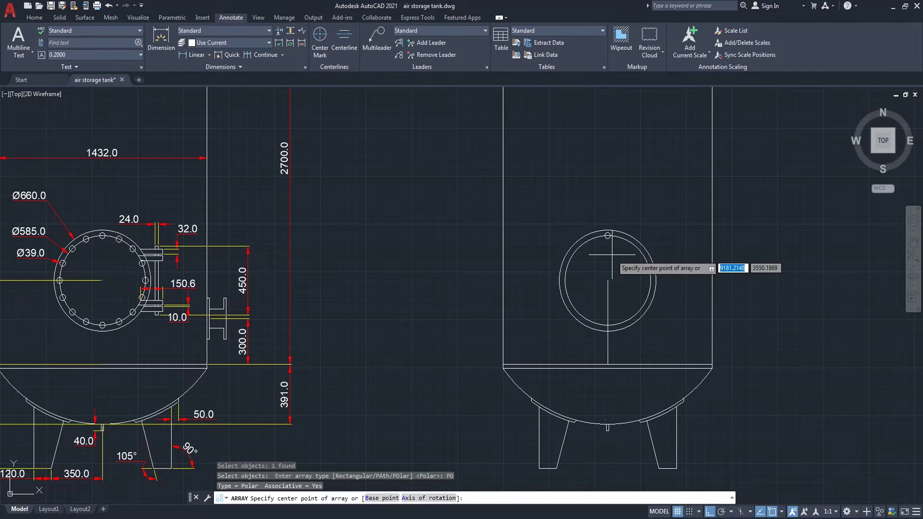
pyautogui.click(608, 280)
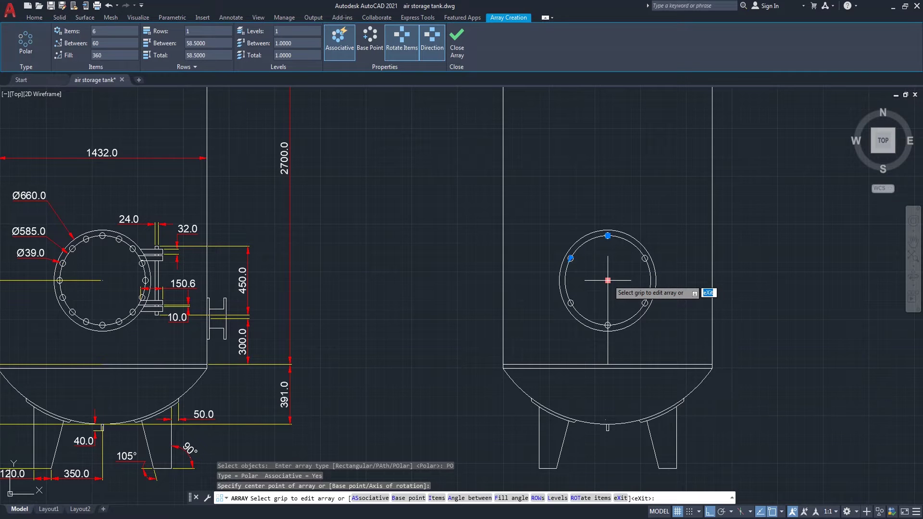
pyautogui.write('i')
pyautogui.press('Return')
pyautogui.write('16')
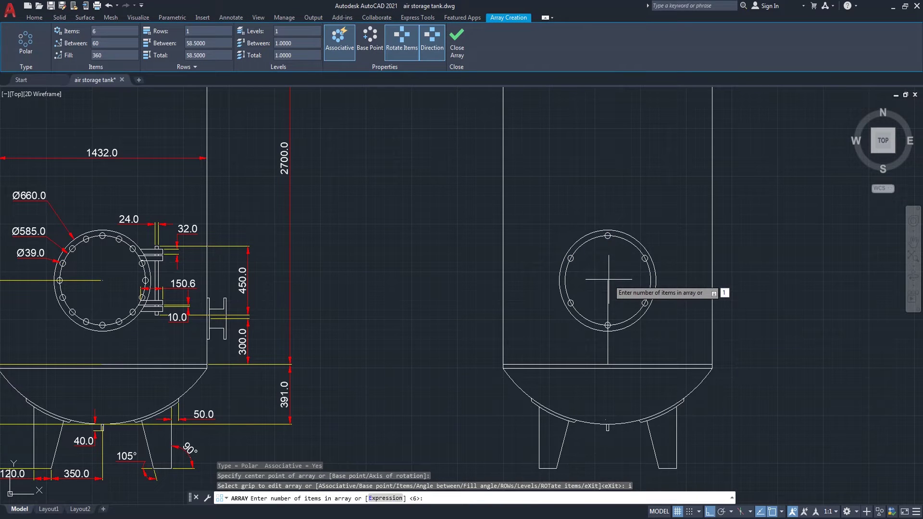
pyautogui.press('Return')
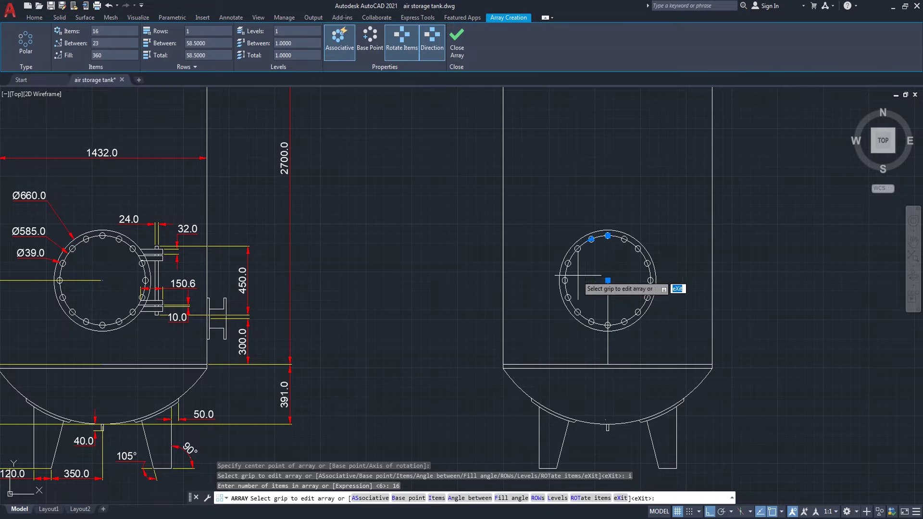
pyautogui.press('Return')
# Step: Draw a horizontal polyline 105.6 long outward from where the manhole's lower-right bolt hole meets the 585 circle
pyautogui.moveTo(495, 268); pyautogui.dragTo(484, 267, button='middle')
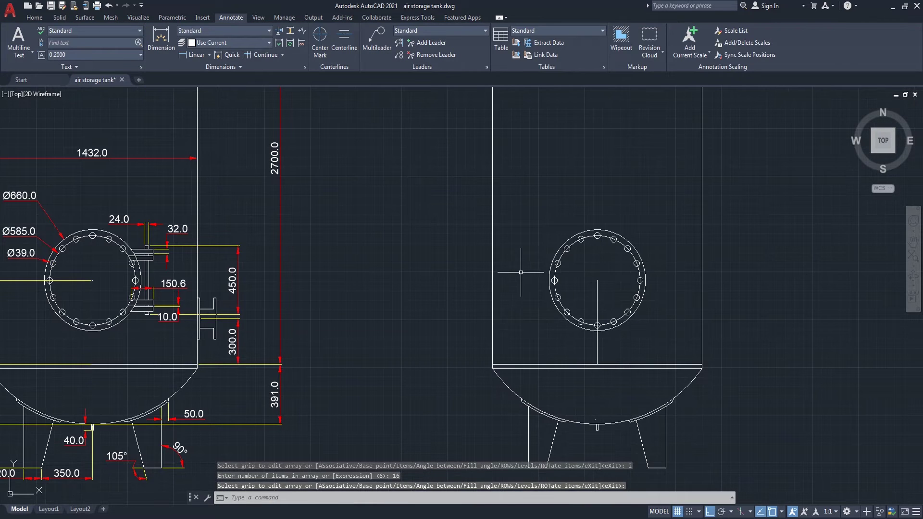
pyautogui.scroll(-2, 661, 276)
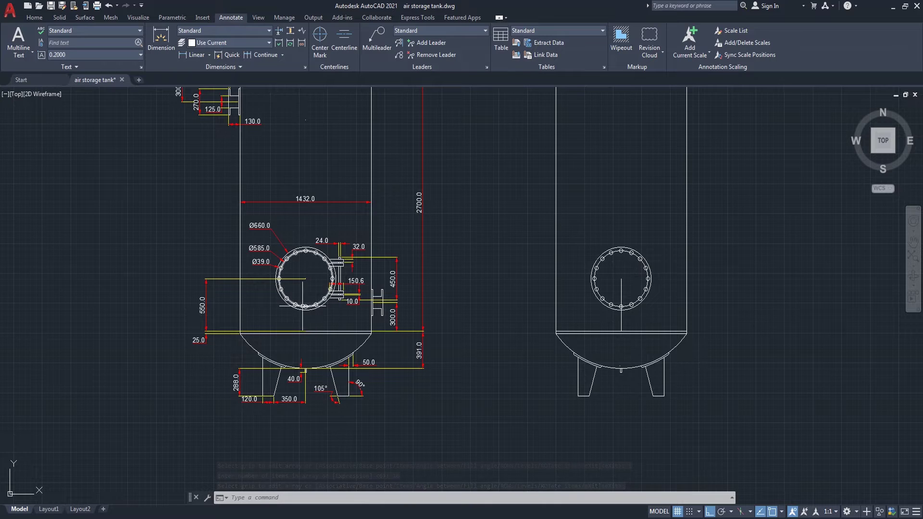
pyautogui.moveTo(522, 300); pyautogui.dragTo(474, 296, button='middle')
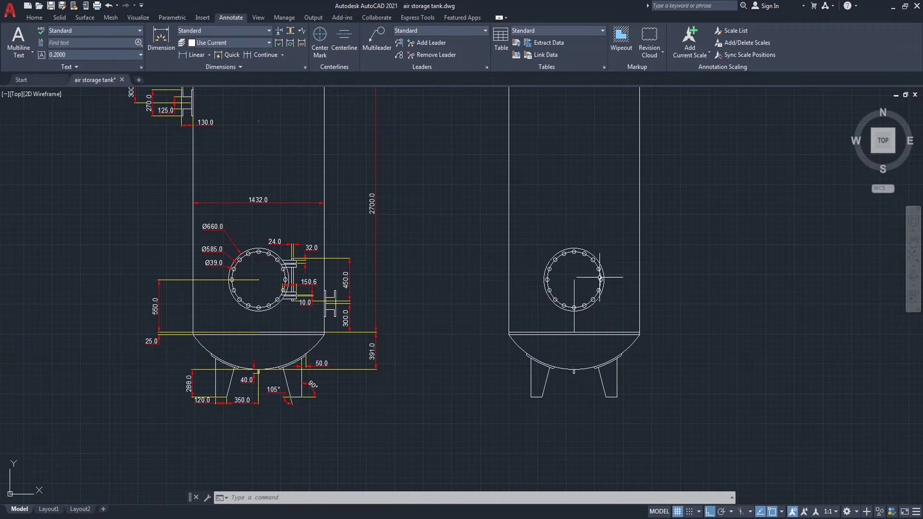
pyautogui.scroll(2, 616, 276)
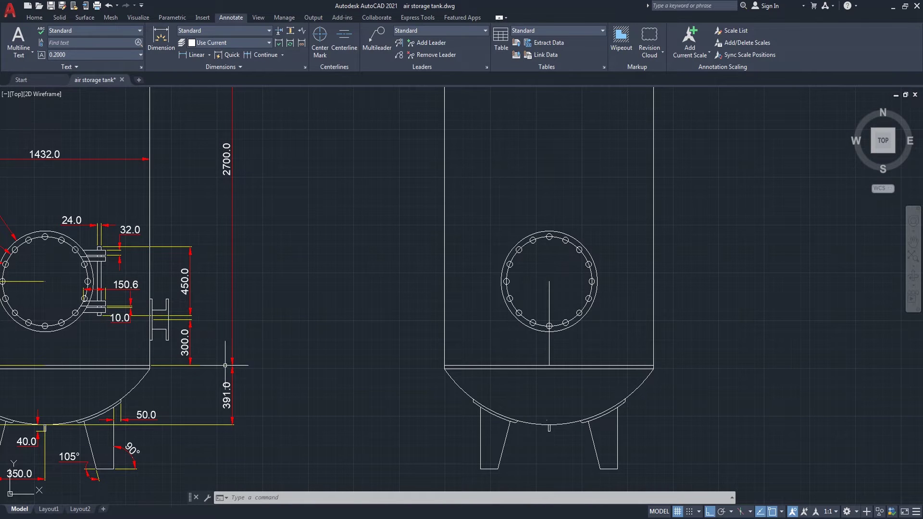
pyautogui.write('pl')
pyautogui.press('Return')
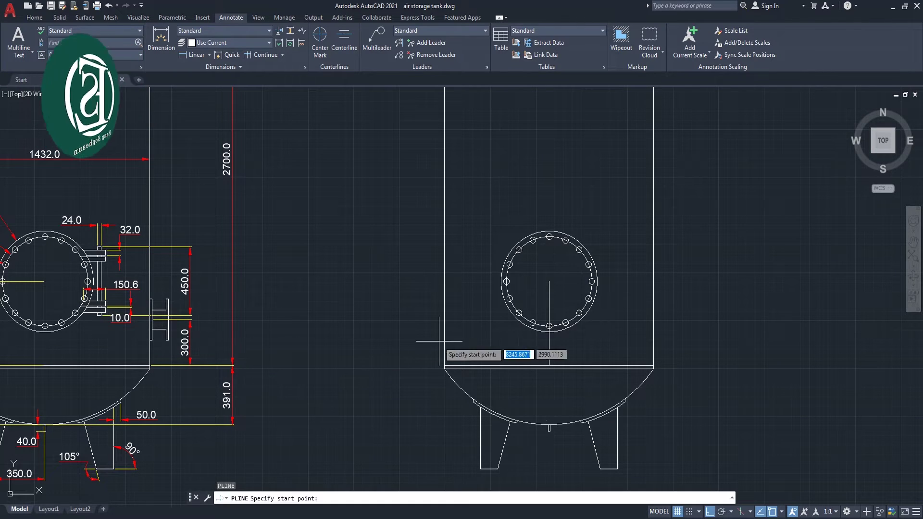
pyautogui.scroll(2, 580, 313)
pyautogui.click(588, 301)
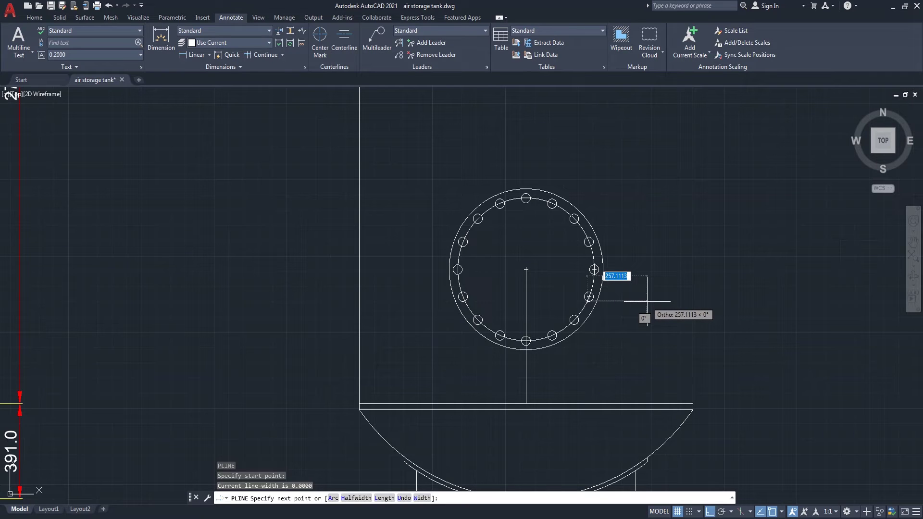
pyautogui.write('105.')
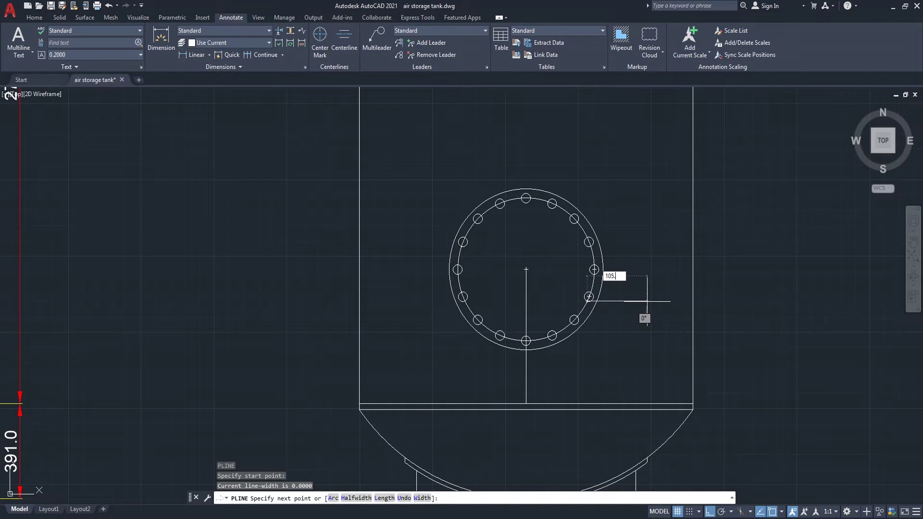
pyautogui.write('6')
pyautogui.press('Return')
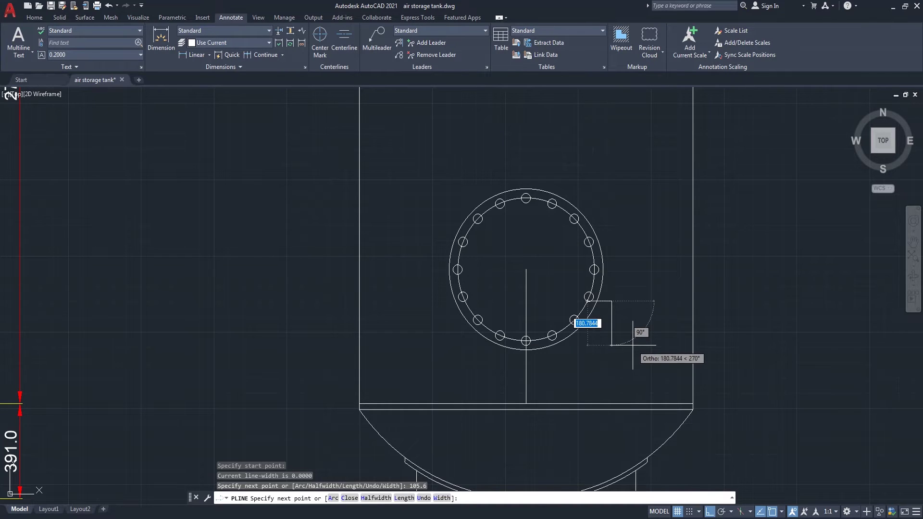
pyautogui.scroll(-2, 633, 345)
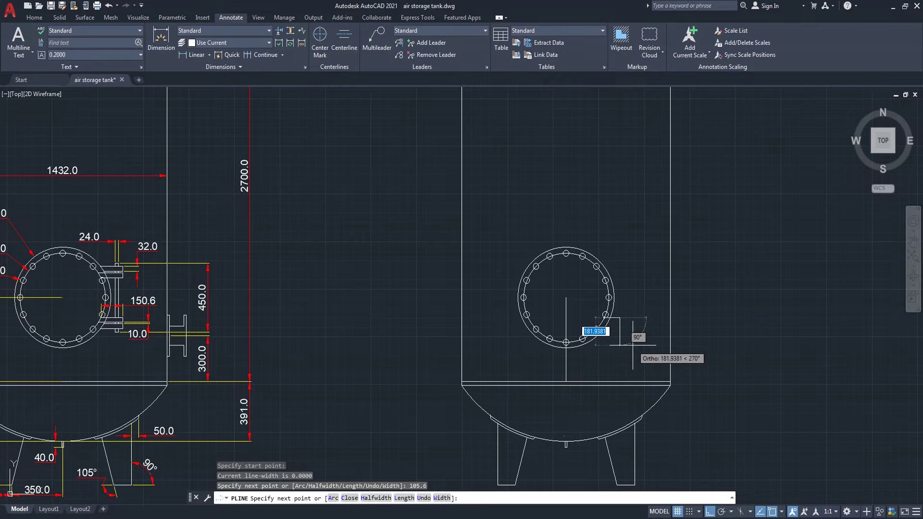
pyautogui.scroll(2, 633, 344)
# Step: Undo the last polyline segment, redraw it horizontally with length 105.6 from the same point, and end the polyline
pyautogui.hotkey('ctrl', 'z')
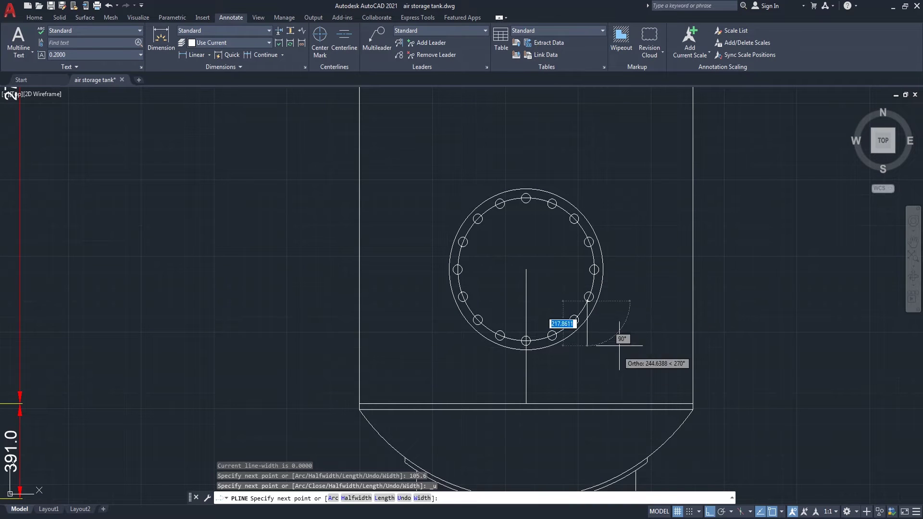
pyautogui.write('105')
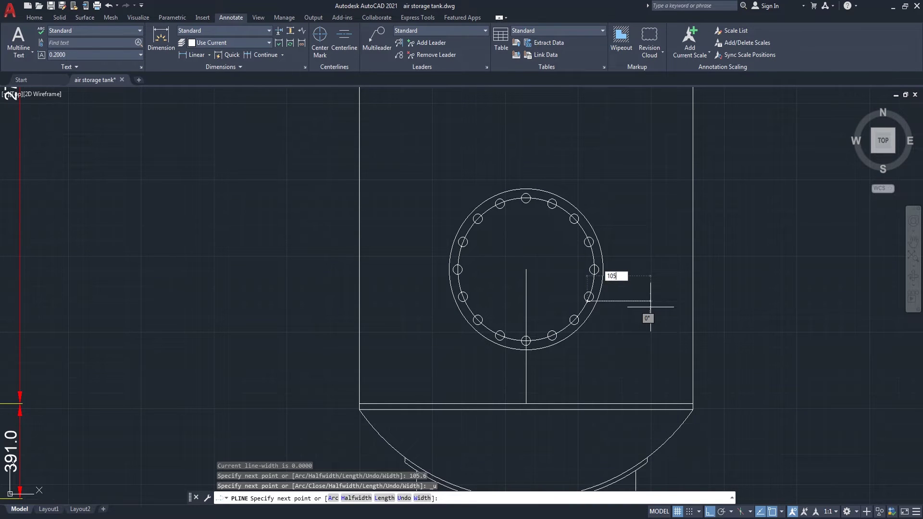
pyautogui.write('.6')
pyautogui.press('Return')
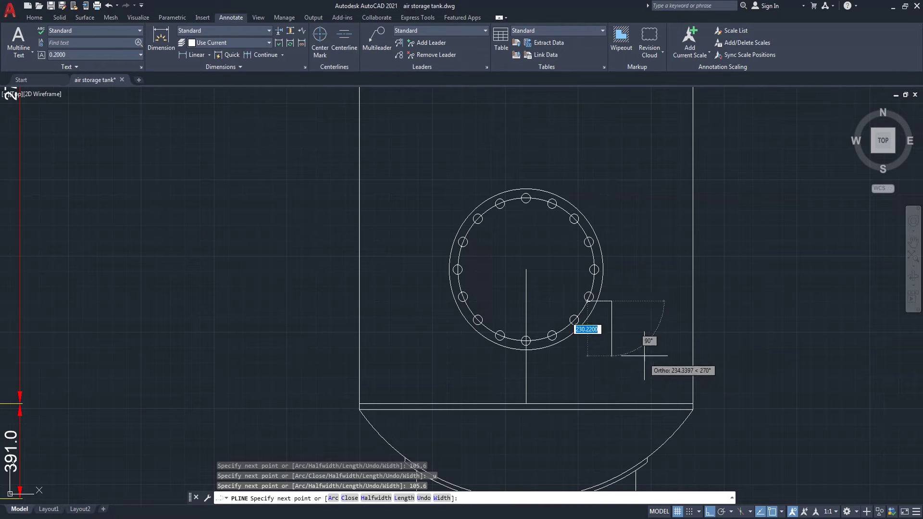
pyautogui.scroll(4, 619, 323)
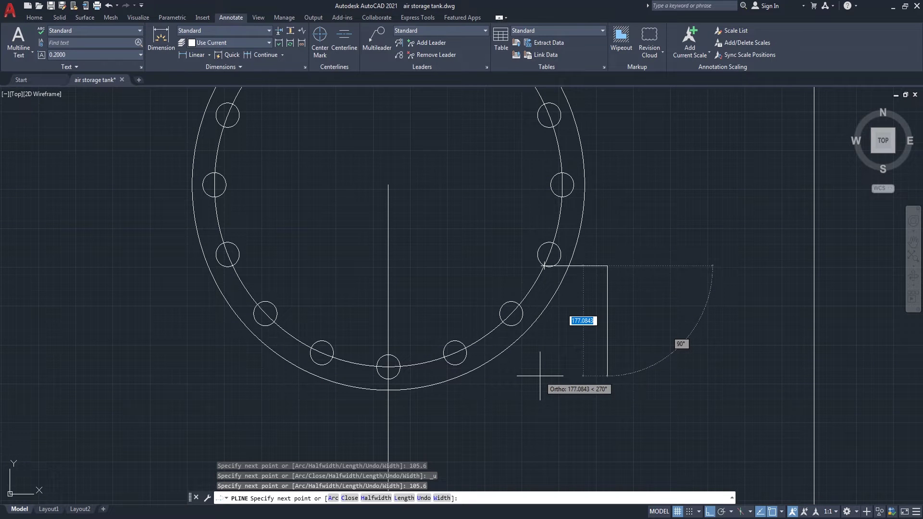
pyautogui.scroll(-8, 541, 376)
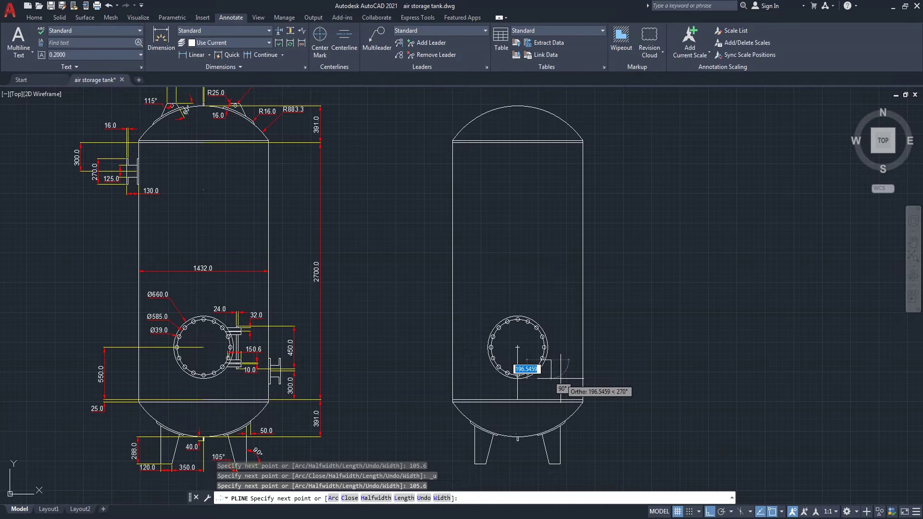
pyautogui.press('Return')
# Step: Measure the new hinge line and compare it with the hinge dimensions on the reference drawing
pyautogui.scroll(8, 558, 372)
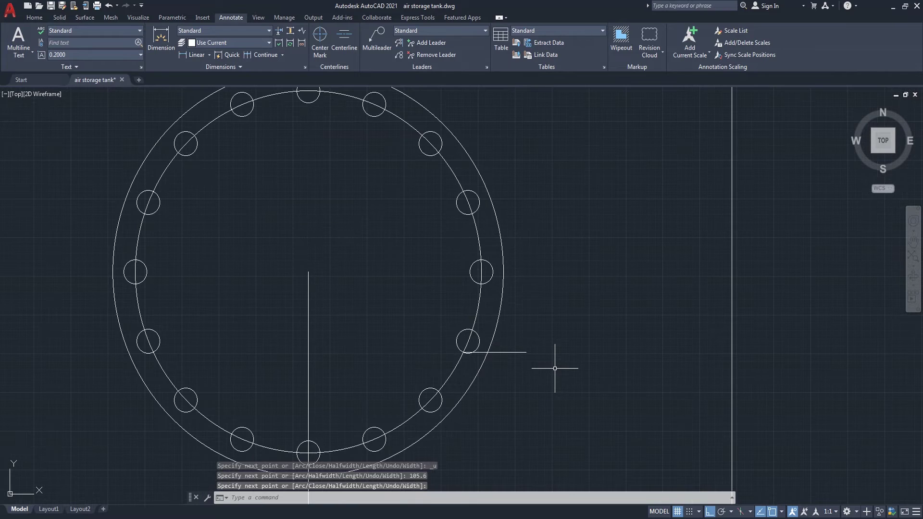
pyautogui.write('di')
pyautogui.press('Return')
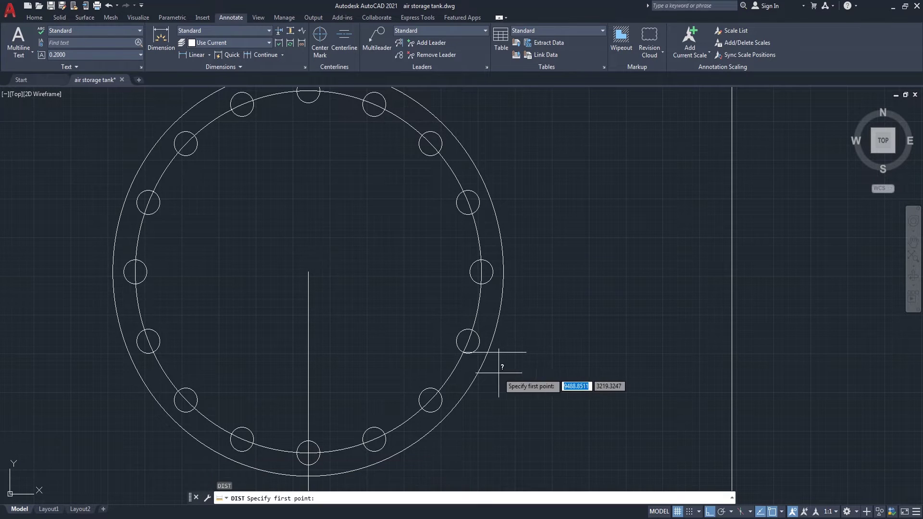
pyautogui.click(464, 352)
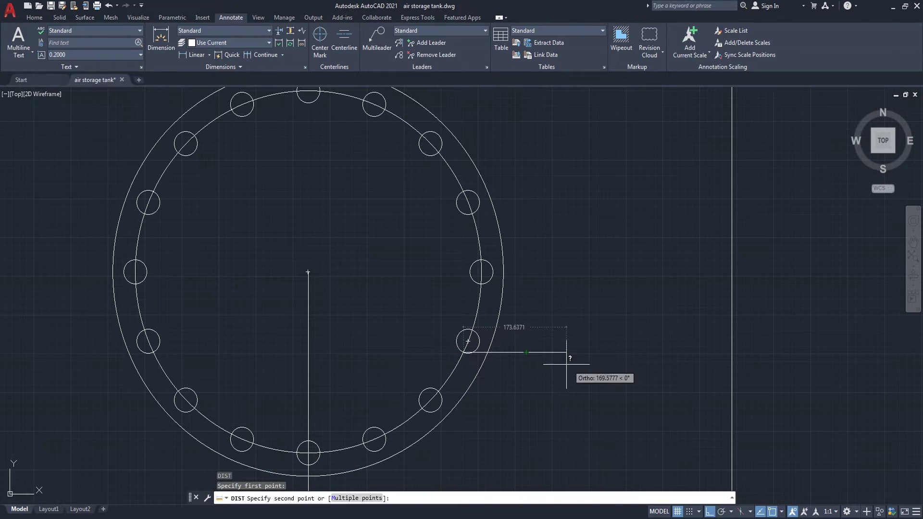
pyautogui.press('Escape')
pyautogui.scroll(-6, 610, 369)
pyautogui.scroll(-2, 614, 366)
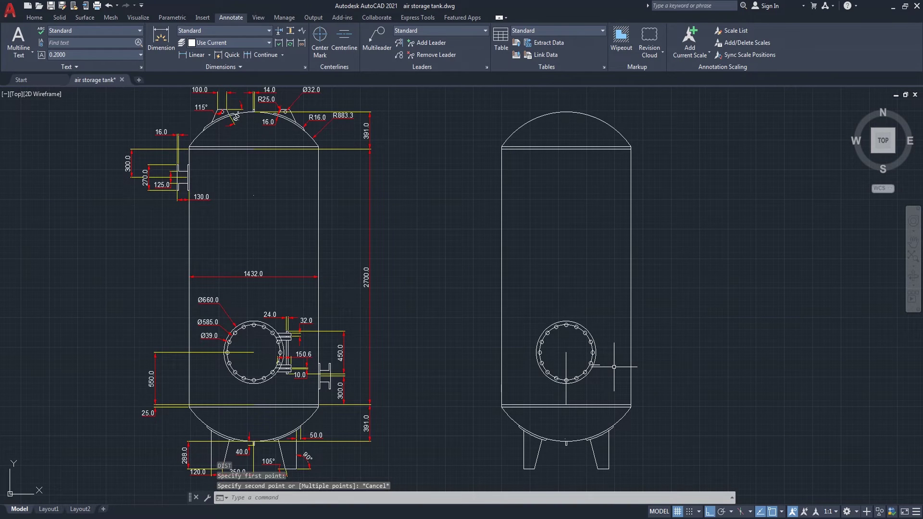
pyautogui.scroll(4, 291, 364)
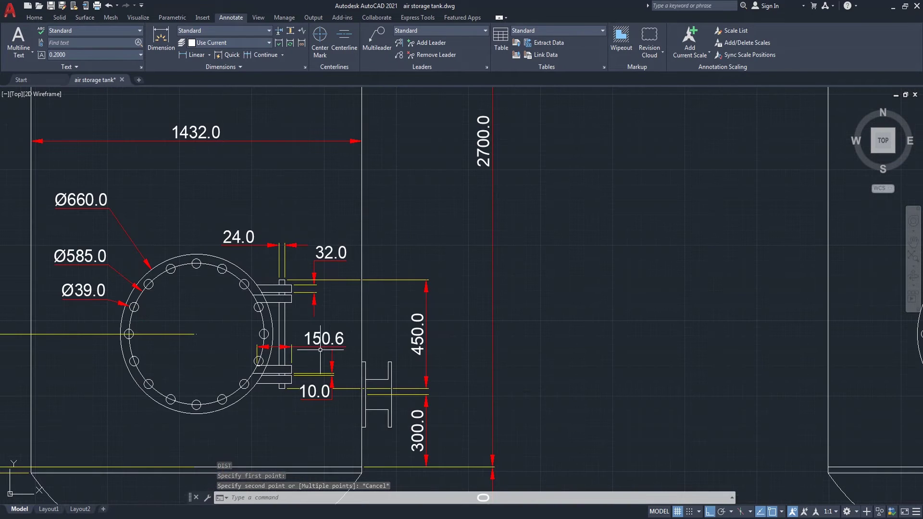
pyautogui.scroll(-4, 422, 361)
pyautogui.scroll(6, 614, 357)
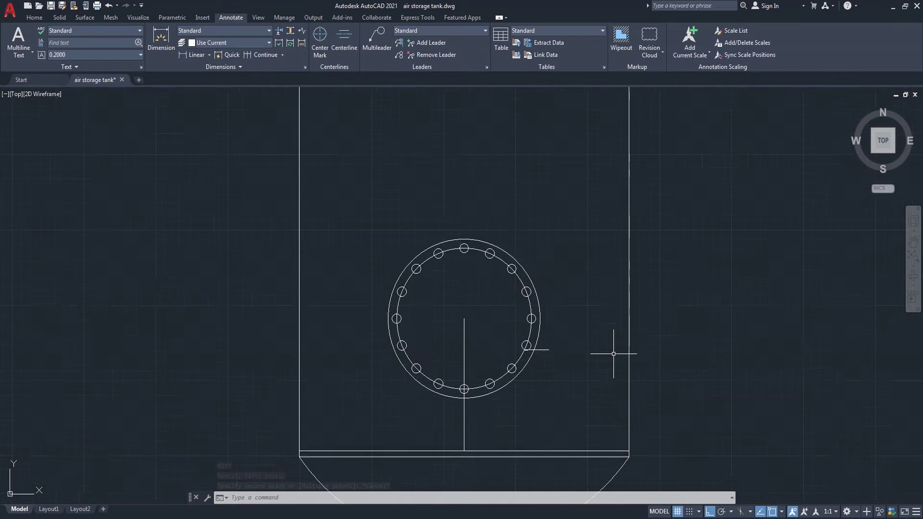
# Step: Erase the 105.6 line beside the manhole
pyautogui.click(546, 333)
pyautogui.click(526, 370)
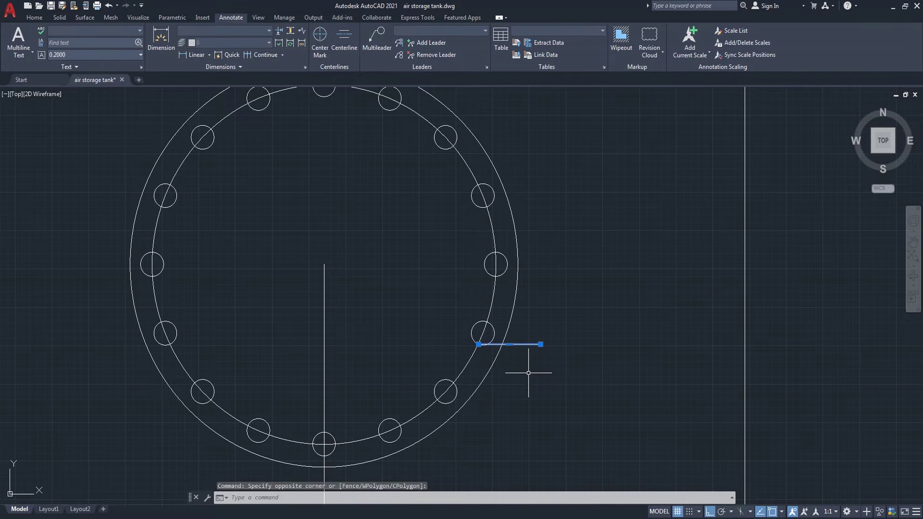
pyautogui.write('E')
pyautogui.press('Return')
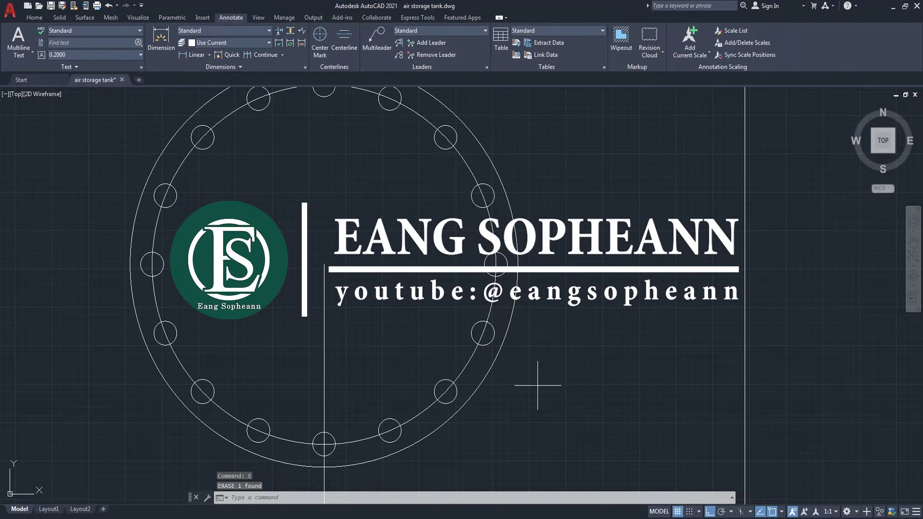
# Step: Draw the hinge plate's upper edge as a 150.6 horizontal polyline segment outward from the bolt hole's intersection with the 585 circle
pyautogui.write('pl')
pyautogui.press('Return')
pyautogui.click(483, 345)
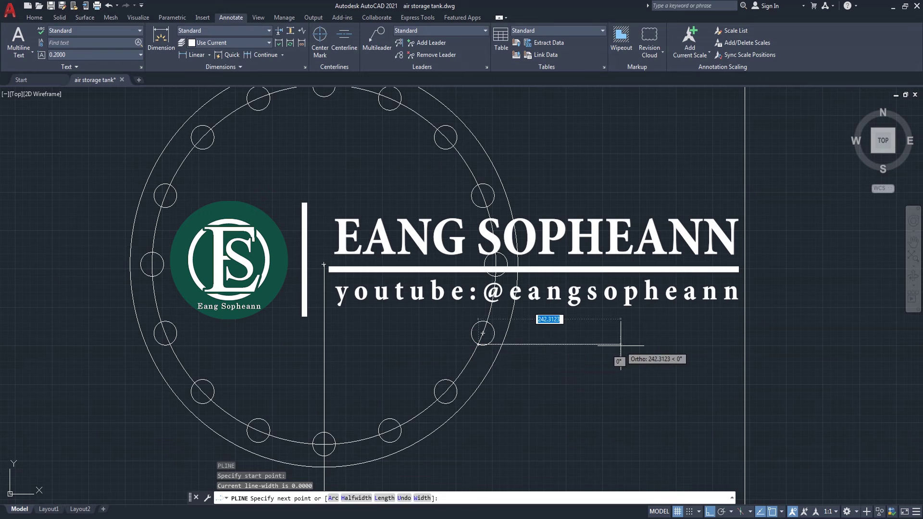
pyautogui.write('150.')
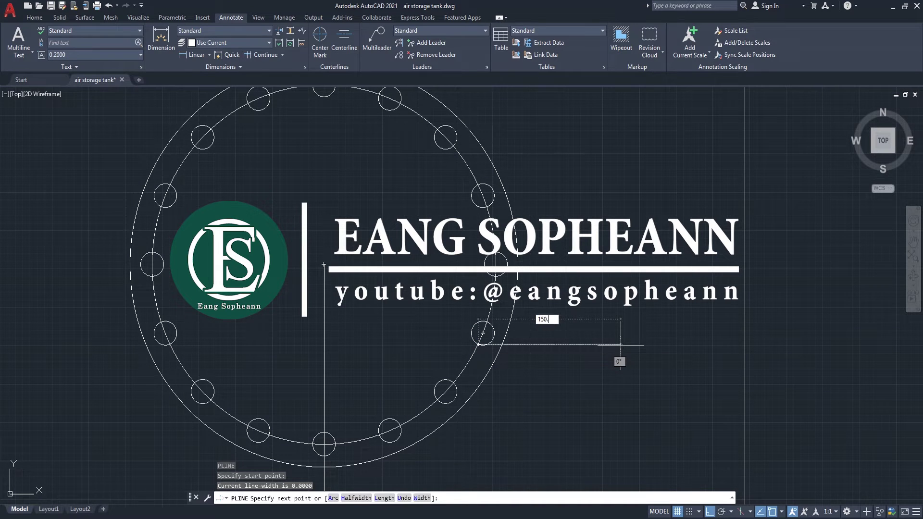
pyautogui.write('6')
pyautogui.press('Return')
pyautogui.scroll(-2, 611, 355)
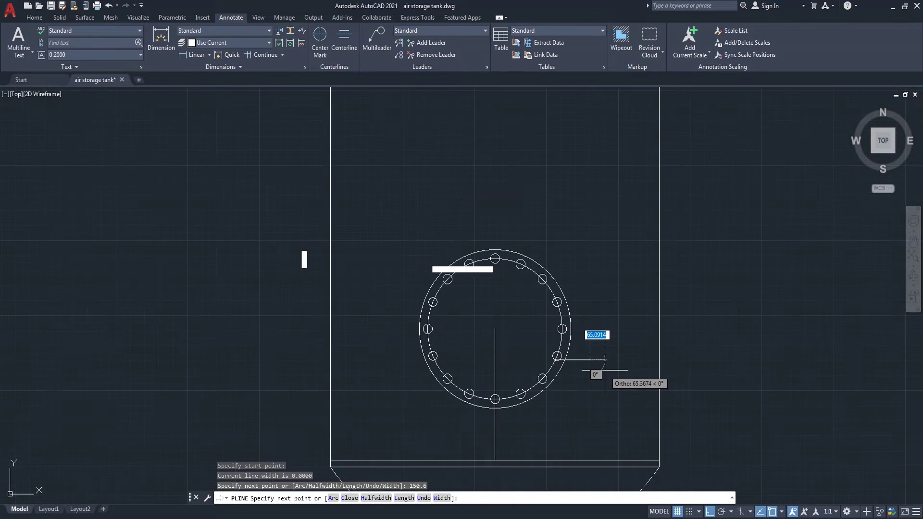
pyautogui.scroll(-4, 605, 371)
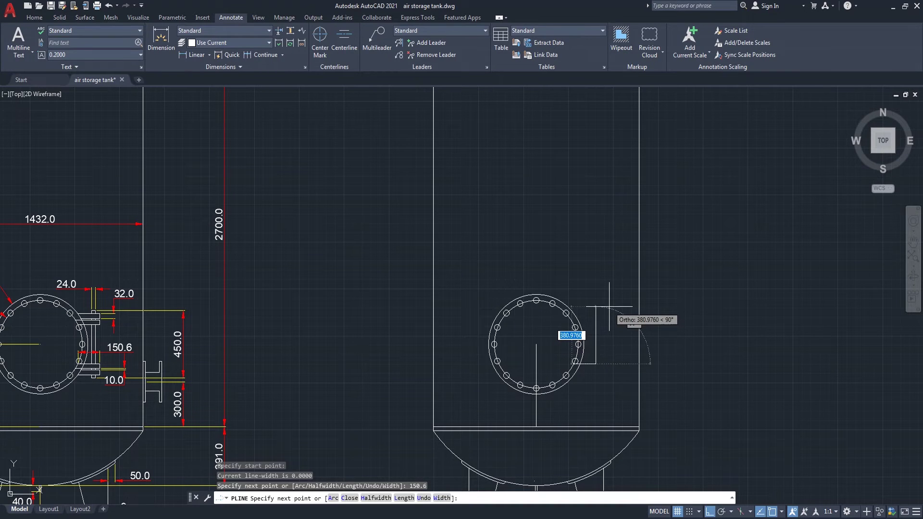
# Step: Continue the hinge plate polyline 32 downward and horizontally back towards the 585 circle
pyautogui.write('32')
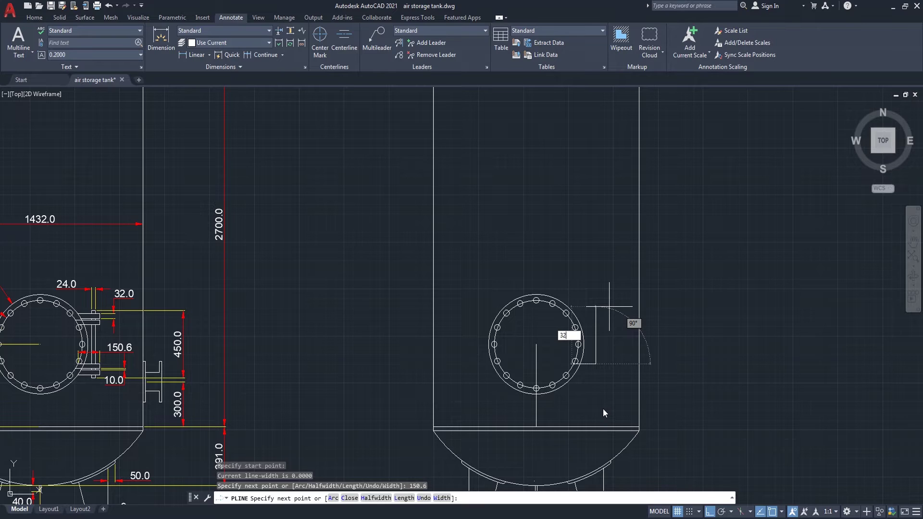
pyautogui.press('Escape')
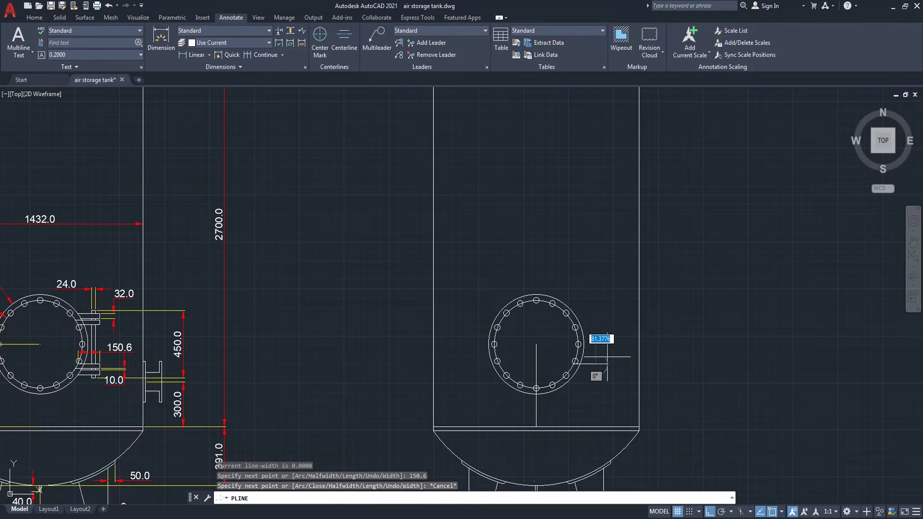
pyautogui.write('32')
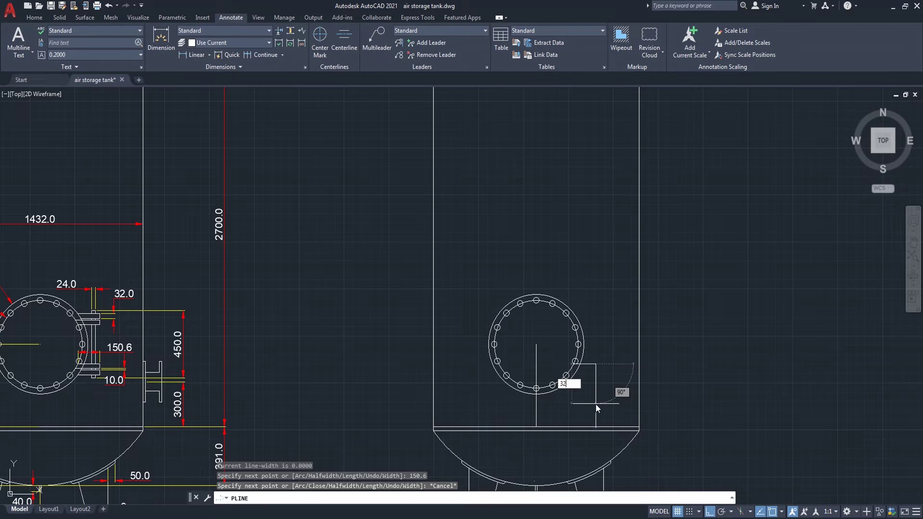
pyautogui.press('Return')
pyautogui.scroll(5, 571, 368)
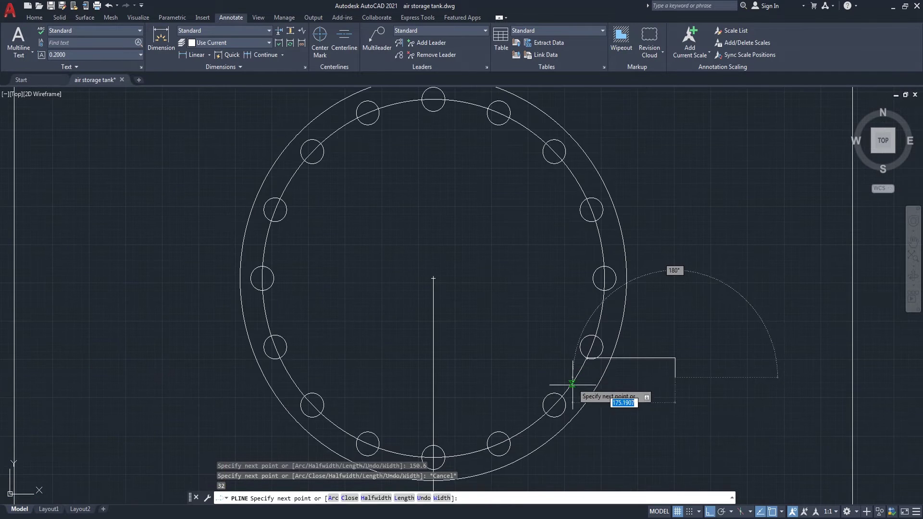
pyautogui.scroll(4, 587, 379)
pyautogui.click(580, 375)
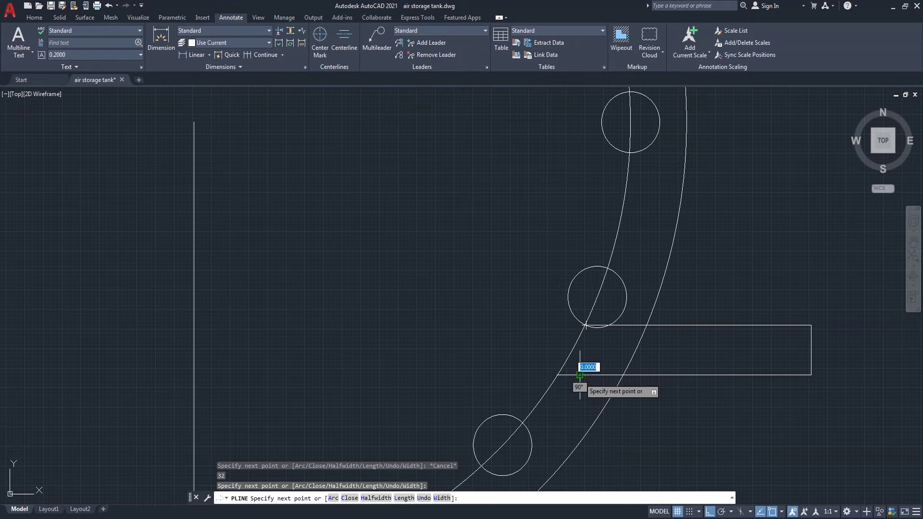
pyautogui.press('Return')
# Step: Extend the hinge plate's lower edge to meet the 585 circle
pyautogui.write('e')
pyautogui.press('Return')
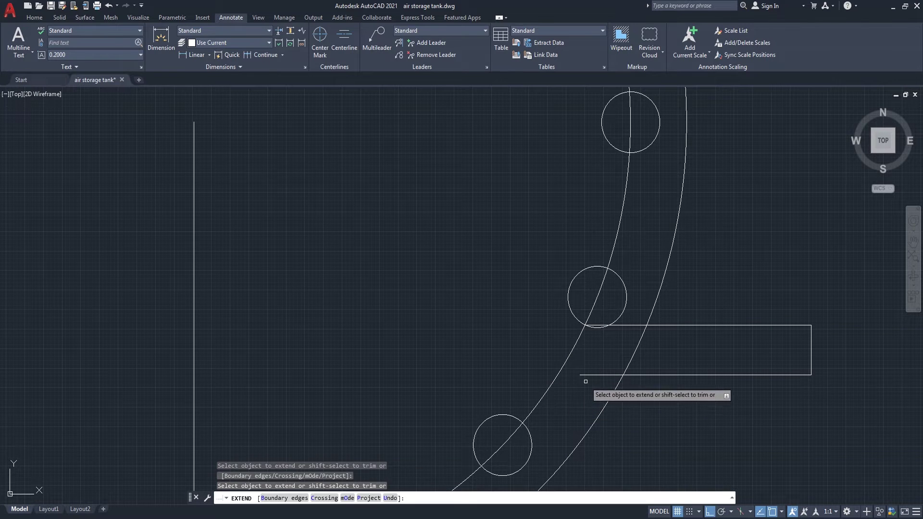
pyautogui.scroll(-6, 584, 377)
pyautogui.scroll(-4, 667, 390)
pyautogui.scroll(2, 655, 385)
pyautogui.scroll(-2, 650, 383)
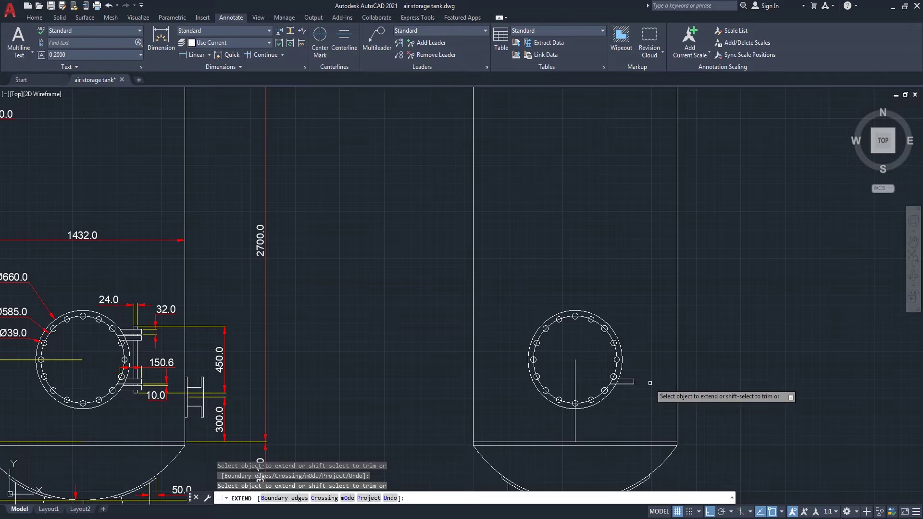
pyautogui.press('Return')
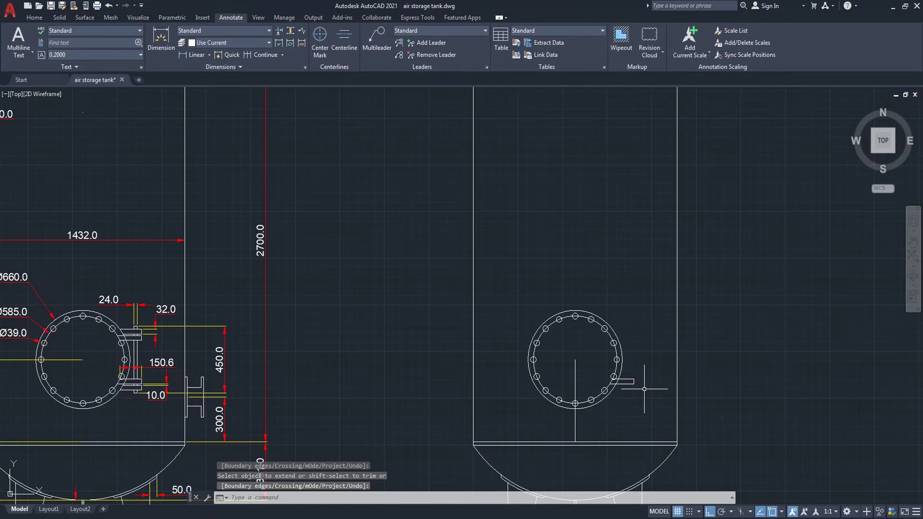
# Step: Copy the hinge plate directly below itself, using its outer upper and lower corners as base and destination points
pyautogui.scroll(3, 644, 389)
pyautogui.scroll(-3, 644, 388)
pyautogui.write('co')
pyautogui.press('Return')
pyautogui.click(645, 378)
pyautogui.click(625, 397)
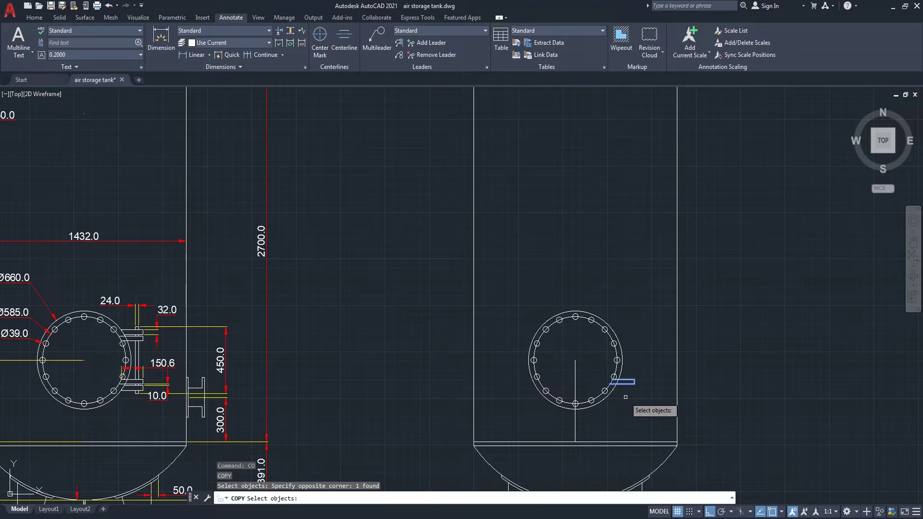
pyautogui.scroll(4, 626, 397)
pyautogui.press('Return')
pyautogui.click(633, 360)
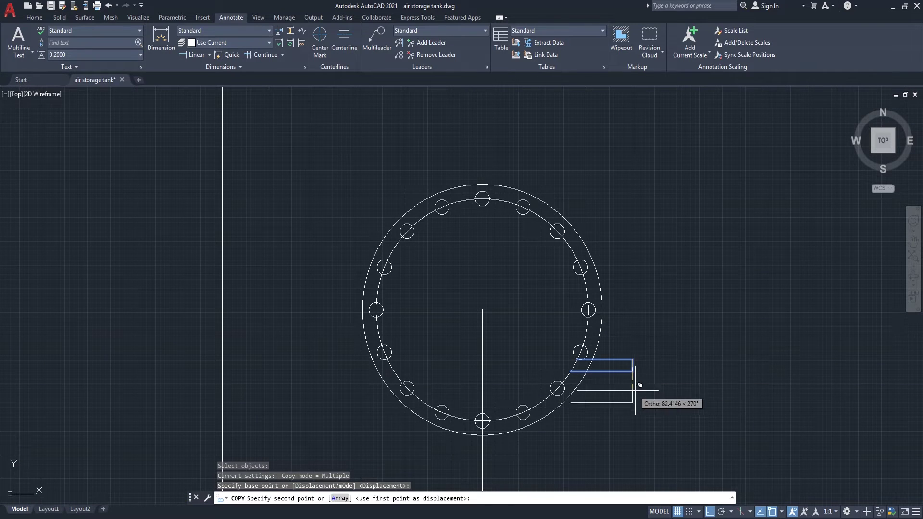
pyautogui.click(633, 372)
pyautogui.press('Return')
# Step: Move the copied hinge plate 10 straight down to leave a gap between the two plates
pyautogui.moveTo(663, 394); pyautogui.dragTo(661, 394, button='middle')
pyautogui.scroll(-4, 645, 384)
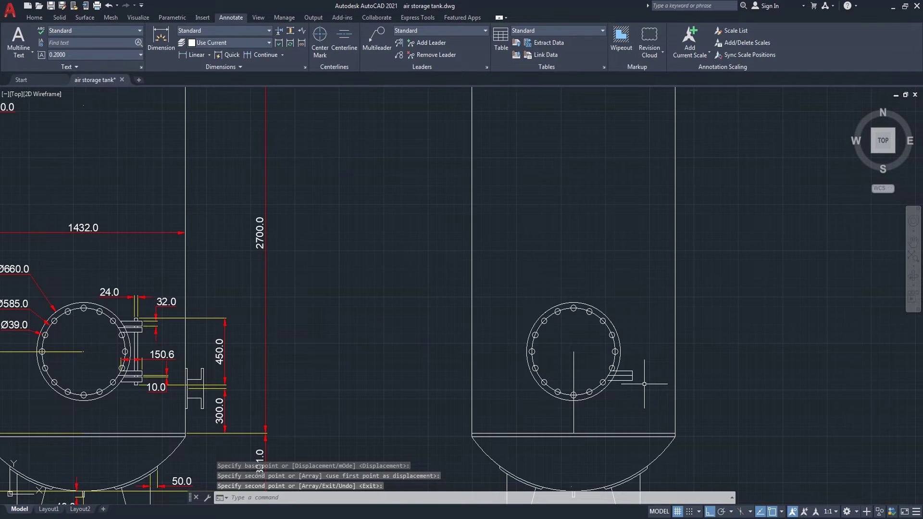
pyautogui.scroll(4, 161, 388)
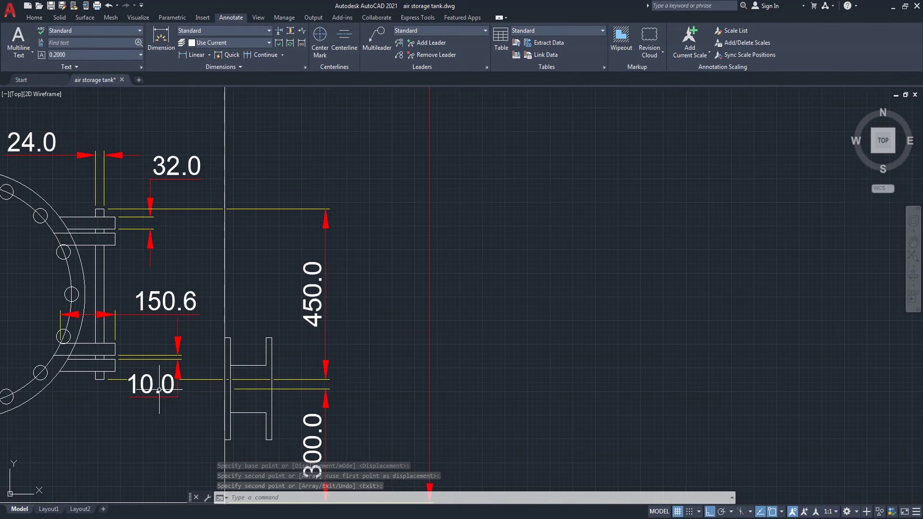
pyautogui.scroll(-5, 183, 359)
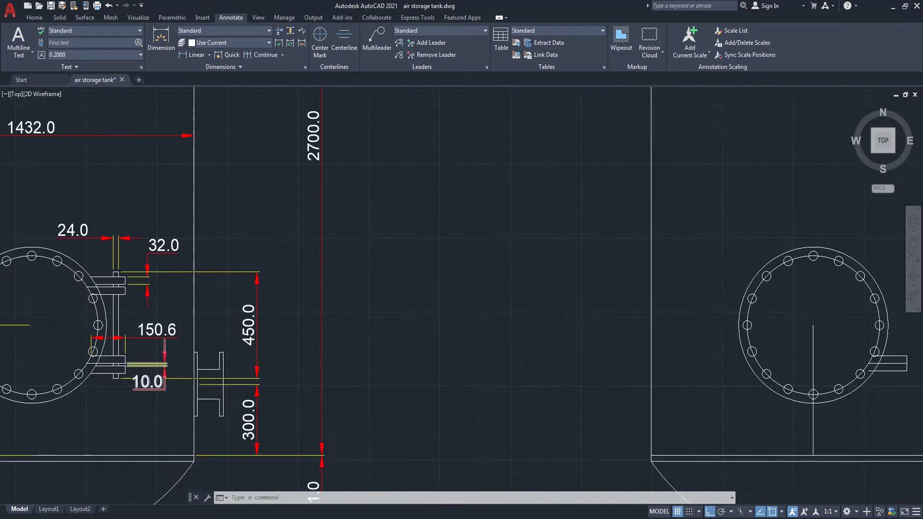
pyautogui.scroll(3, 396, 387)
pyautogui.scroll(4, 616, 372)
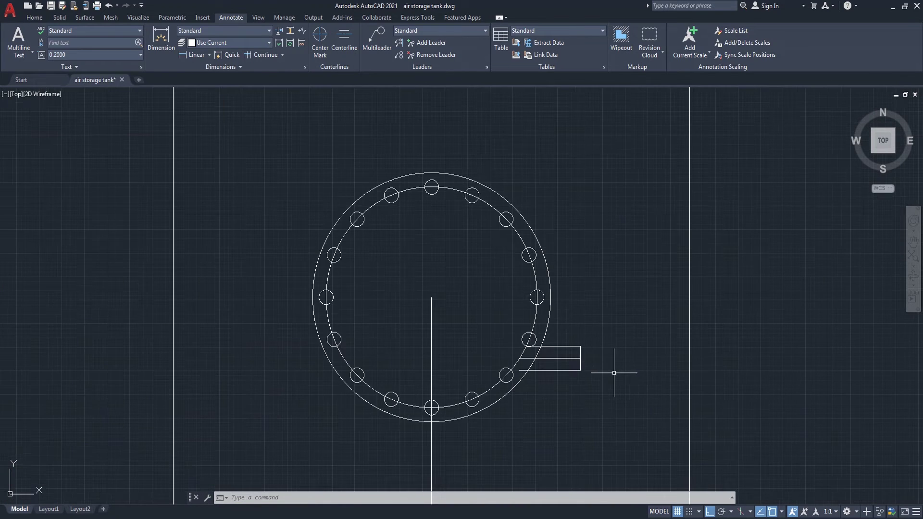
pyautogui.press('Return')
pyautogui.click(518, 354)
pyautogui.click(594, 381)
pyautogui.scroll(3, 586, 365)
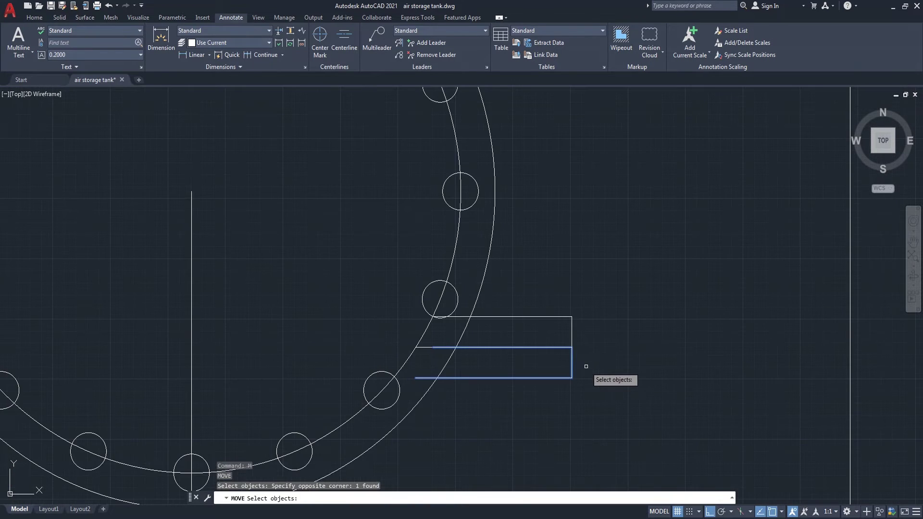
pyautogui.click(571, 346)
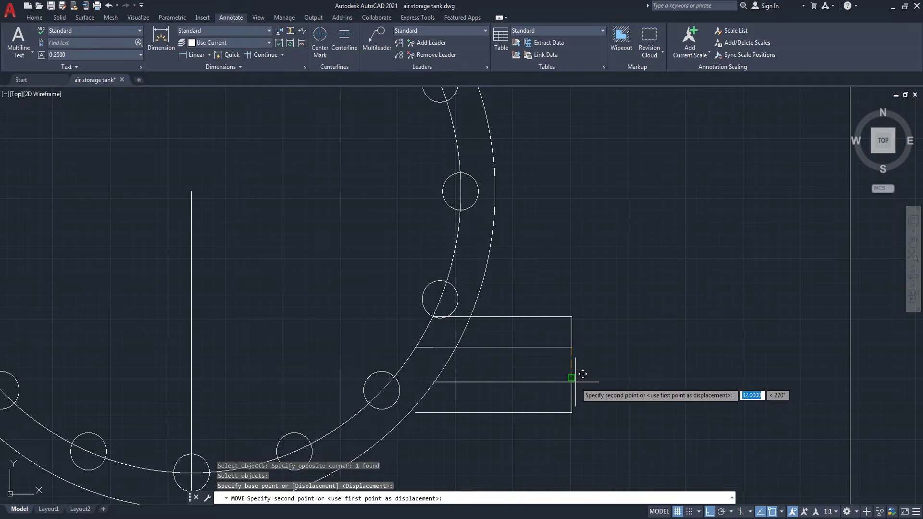
pyautogui.press('Return')
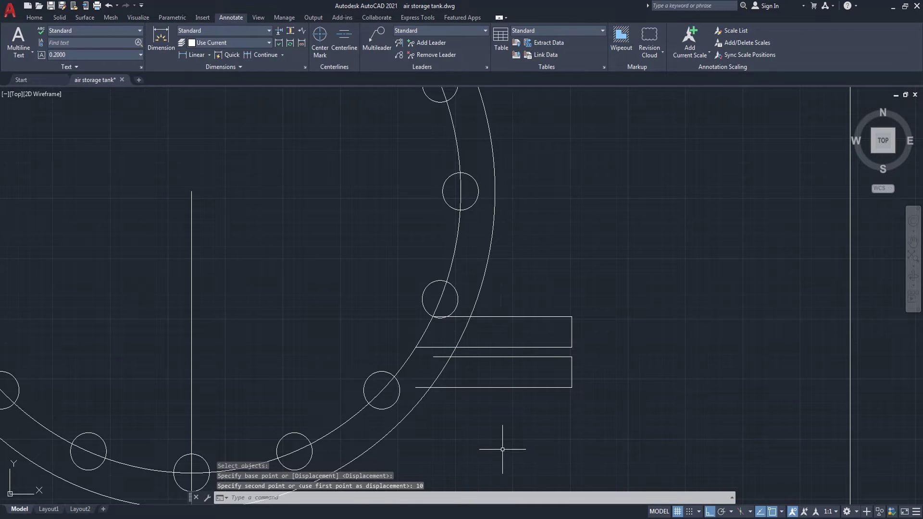
# Step: Trim the inner ends of the lower hinge plate's two edges back to the outer 660 circle
pyautogui.write('tr')
pyautogui.press('Return')
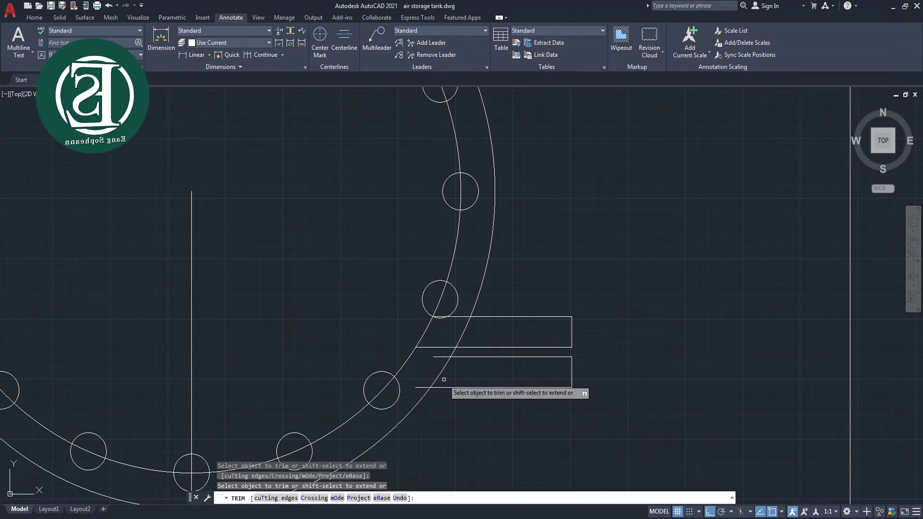
pyautogui.click(440, 357)
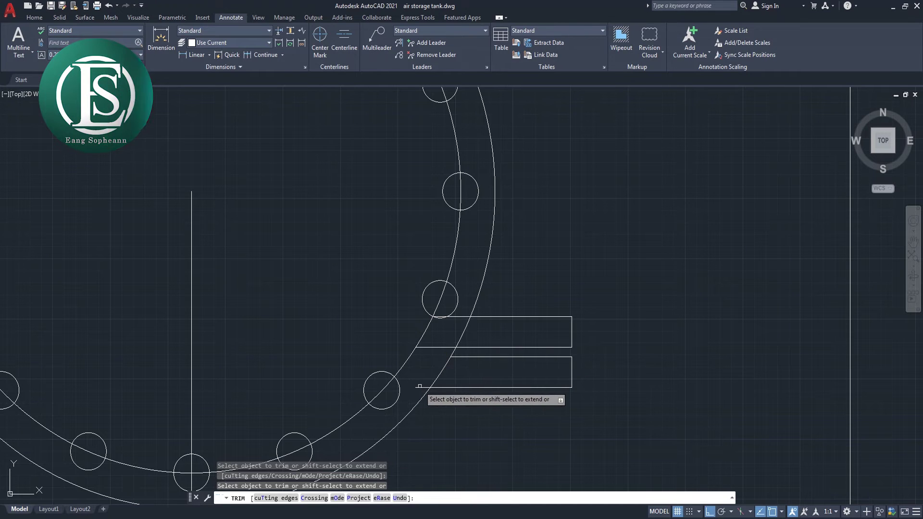
pyautogui.scroll(-6, 421, 385)
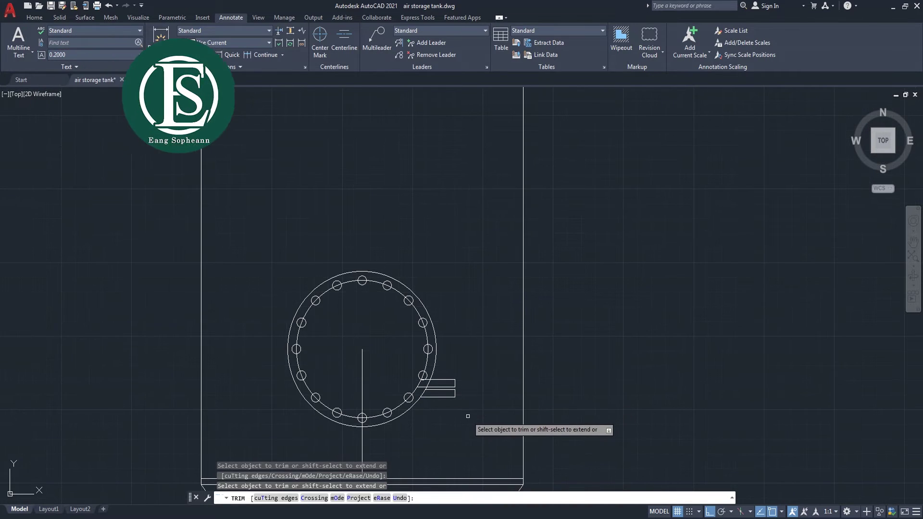
pyautogui.press('Return')
# Step: Mirror both hinge plates about the manhole's horizontal centre axis, keeping the source objects
pyautogui.scroll(-5, 470, 418)
pyautogui.scroll(4, 483, 407)
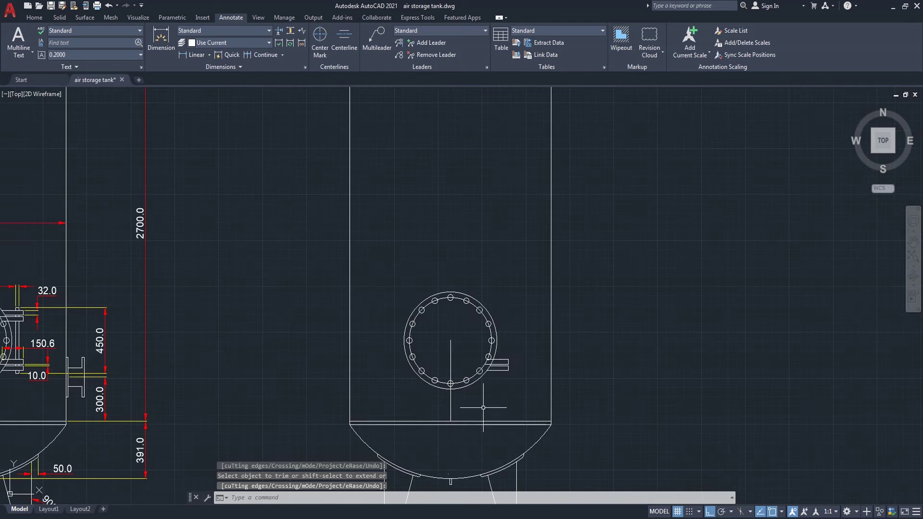
pyautogui.write('mi')
pyautogui.press('Return')
pyautogui.scroll(3, 507, 381)
pyautogui.click(520, 339)
pyautogui.click(507, 371)
pyautogui.press('Return')
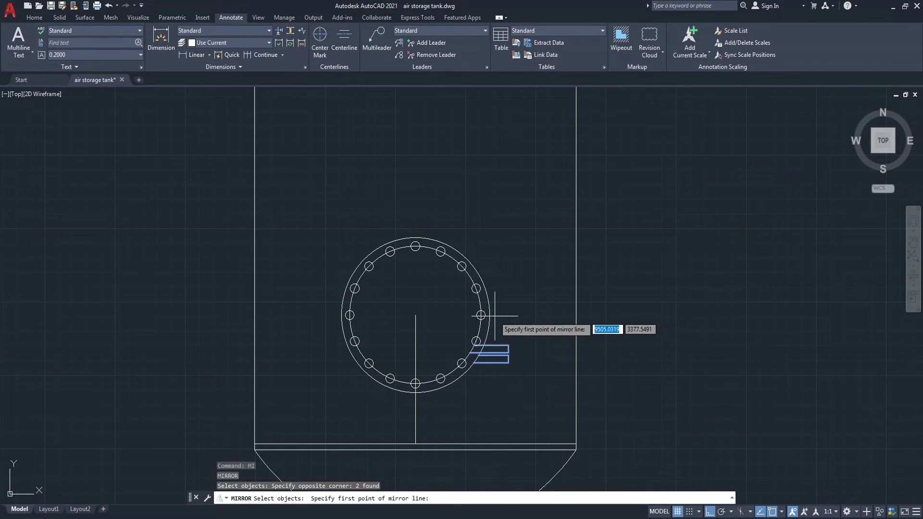
pyautogui.click(481, 315)
pyautogui.click(416, 316)
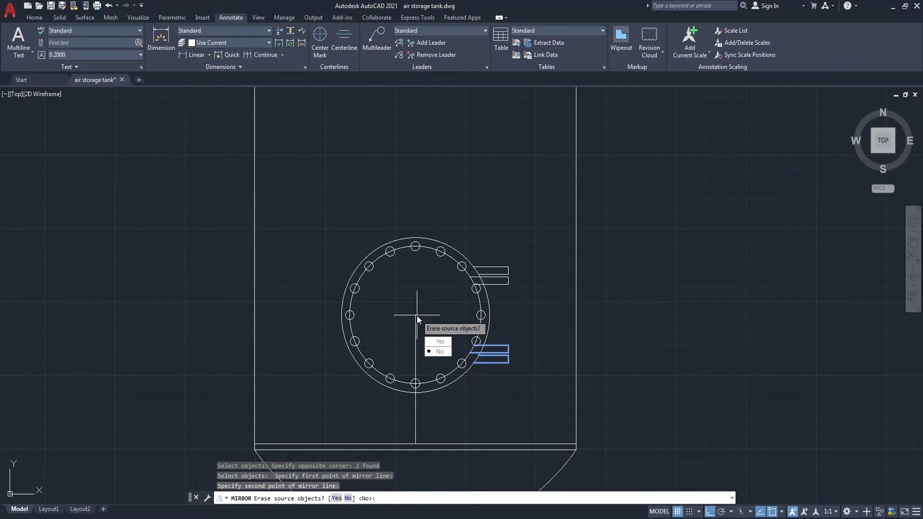
pyautogui.press('Return')
# Step: Draw a 450 vertical polyline for the hinge pin in the free space beside the hinge plates
pyautogui.scroll(-4, 416, 315)
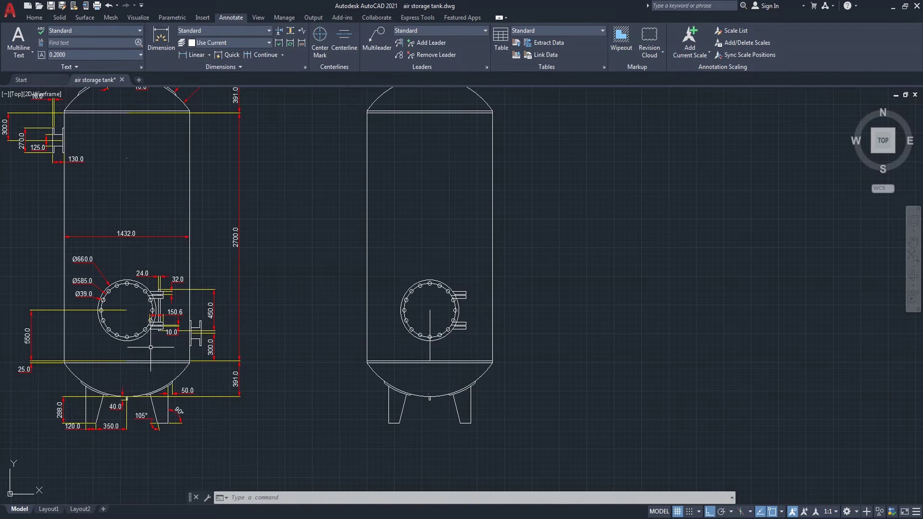
pyautogui.scroll(2, 161, 358)
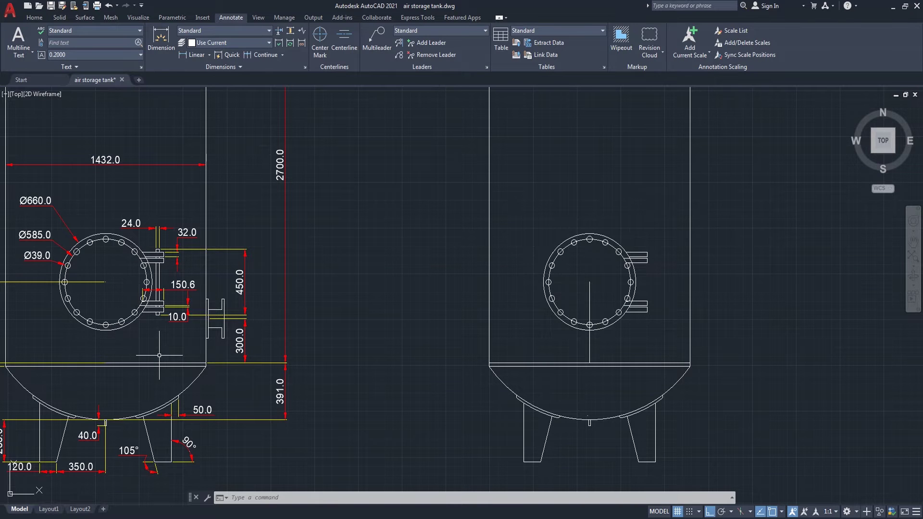
pyautogui.scroll(-4, 159, 355)
pyautogui.scroll(6, 349, 333)
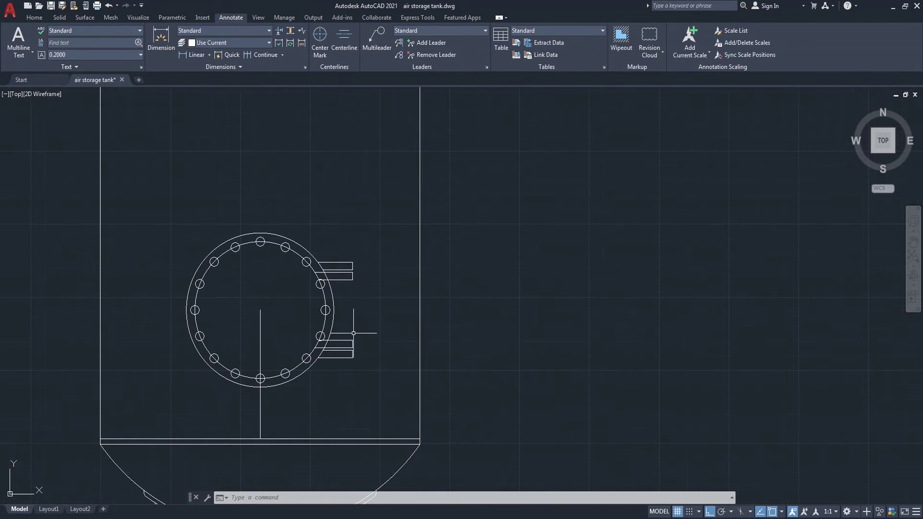
pyautogui.press('Return')
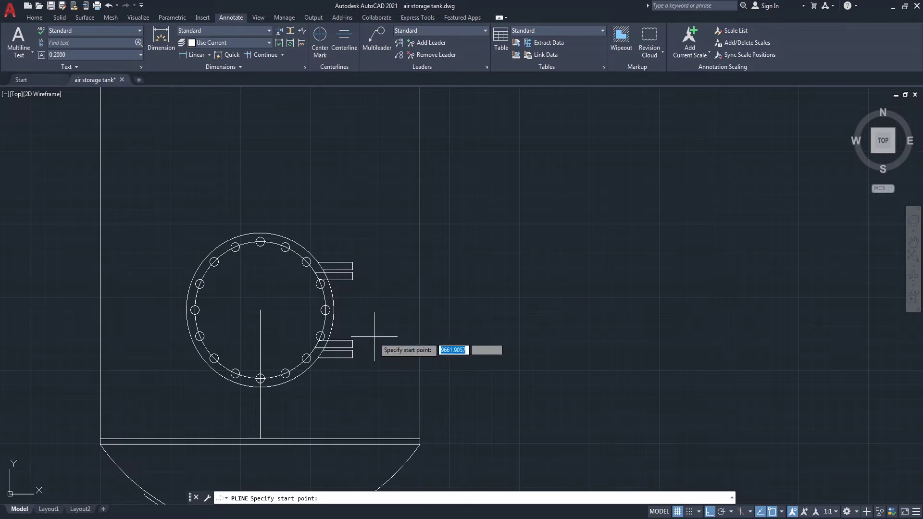
pyautogui.click(380, 356)
pyautogui.write('450')
pyautogui.press('Return')
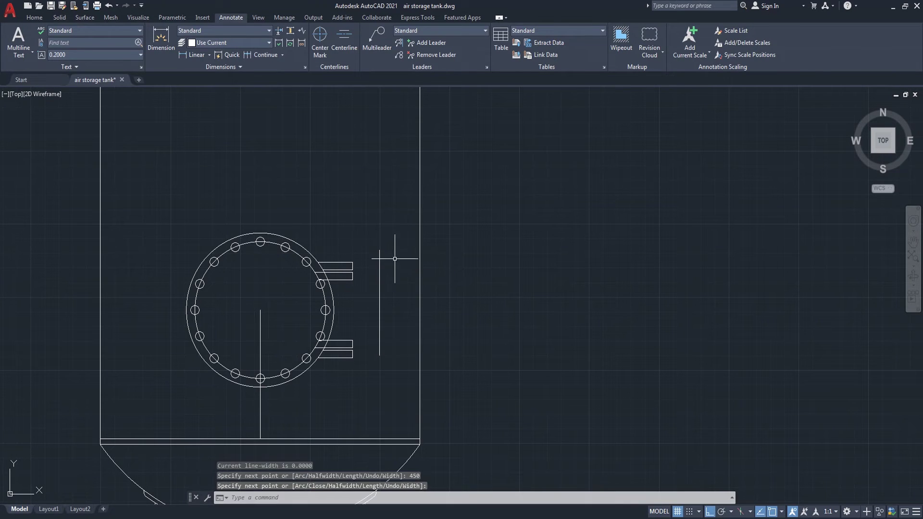
# Step: Draw a vertical construction polyline joining the facing outer corners of the lower and upper hinge plate pairs
pyautogui.press('Return')
pyautogui.press('Return')
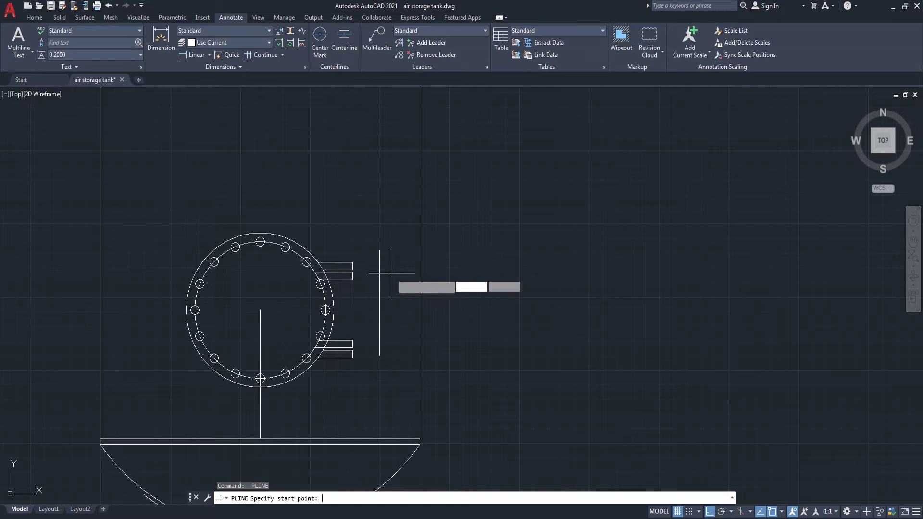
pyautogui.click(352, 340)
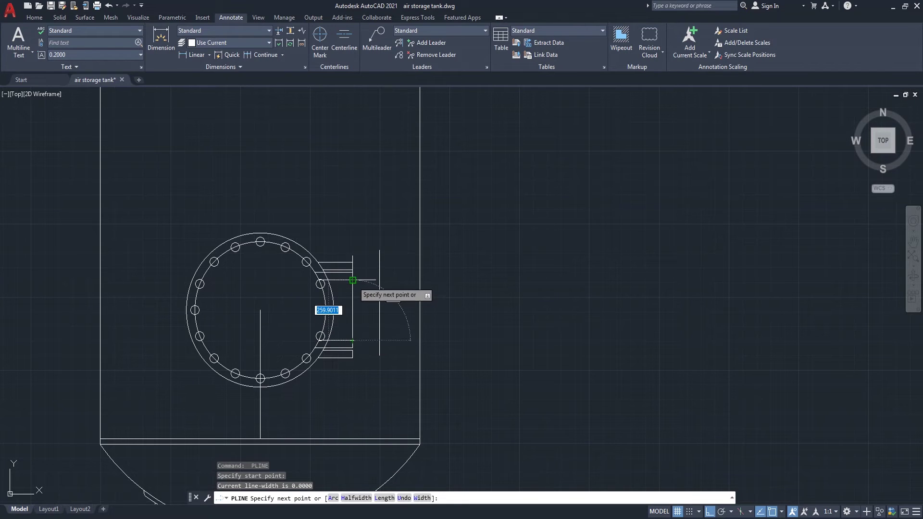
pyautogui.click(375, 296)
pyautogui.press('Return')
# Step: Move the 450 hinge pin line by its midpoint onto the midpoint of the construction line between the plate pairs
pyautogui.press('Return')
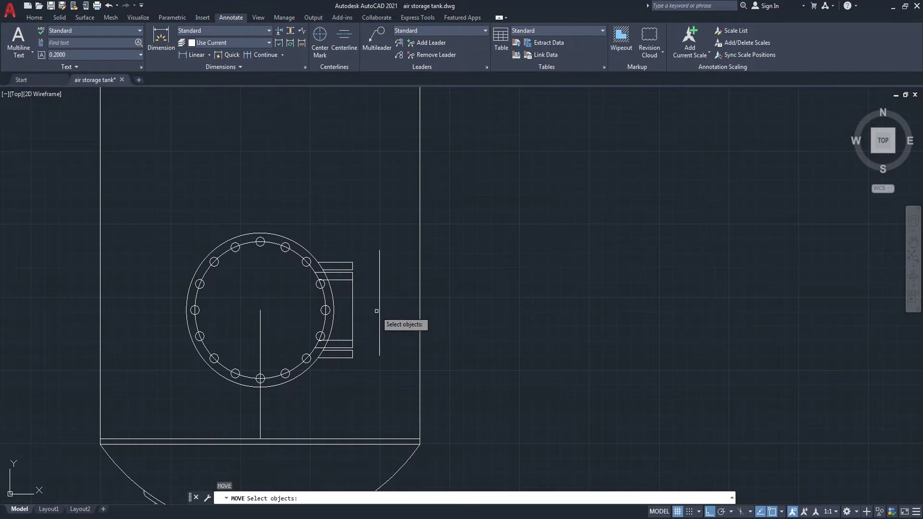
pyautogui.click(380, 320)
pyautogui.press('Return')
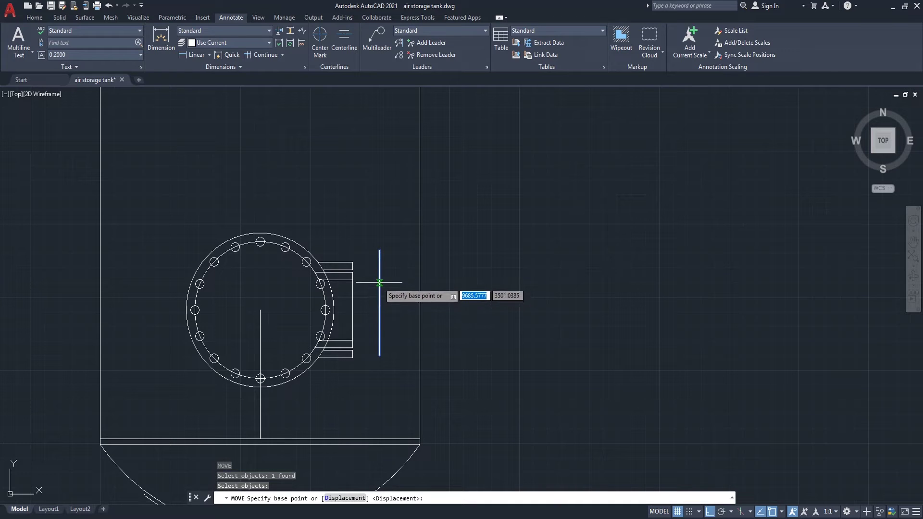
pyautogui.click(380, 306)
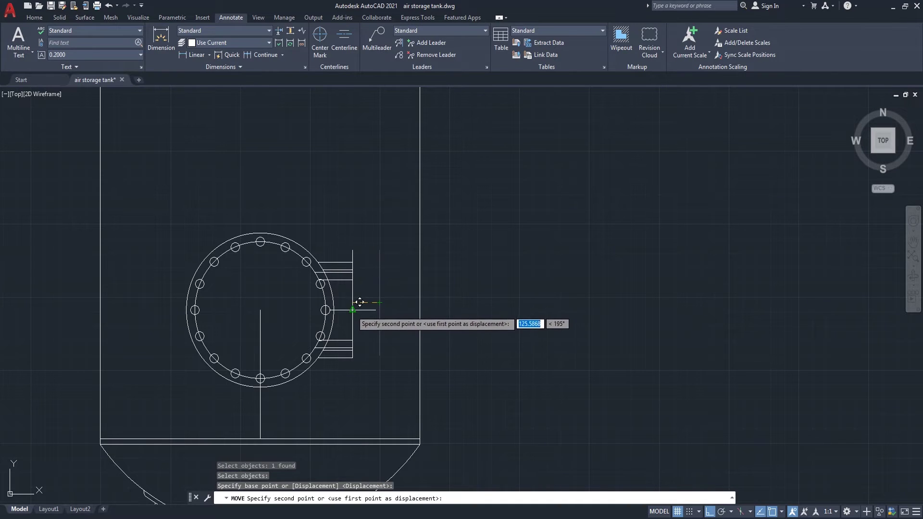
pyautogui.click(352, 314)
# Step: Erase the short construction line between the two hinge plate pairs
pyautogui.click(352, 312)
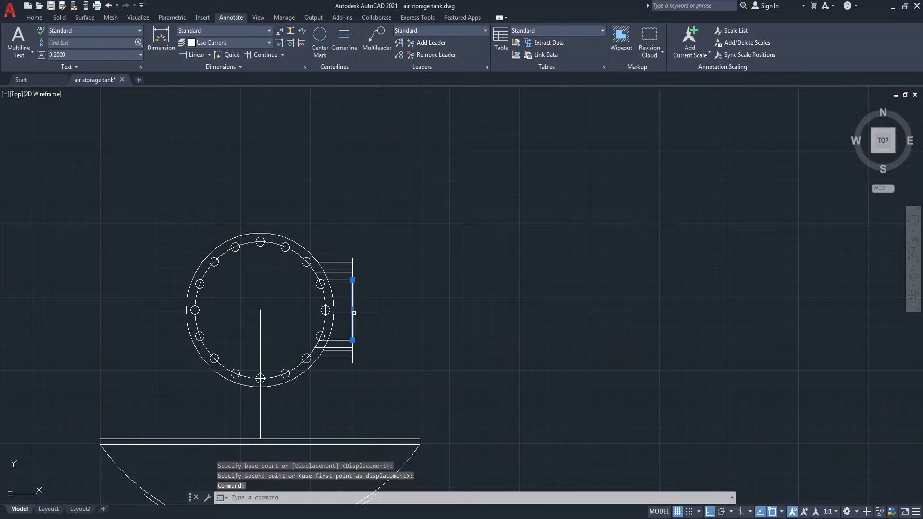
pyautogui.write('e')
pyautogui.press('Return')
# Step: Add a horizontal linear dimension on the reference from the hinge plate's outer end to the pin's near edge, placed below the 24.0 dimension
pyautogui.scroll(-4, 387, 320)
pyautogui.scroll(-2, 388, 320)
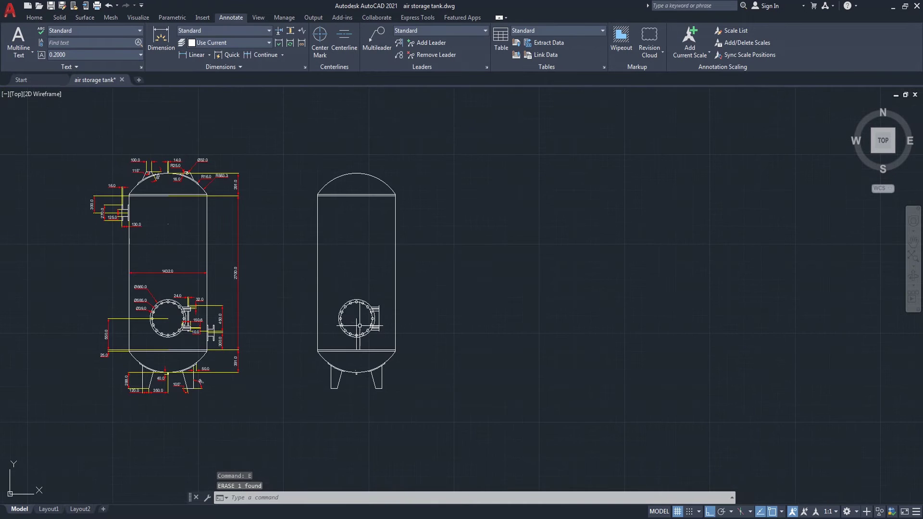
pyautogui.scroll(3, 187, 335)
pyautogui.scroll(4, 191, 334)
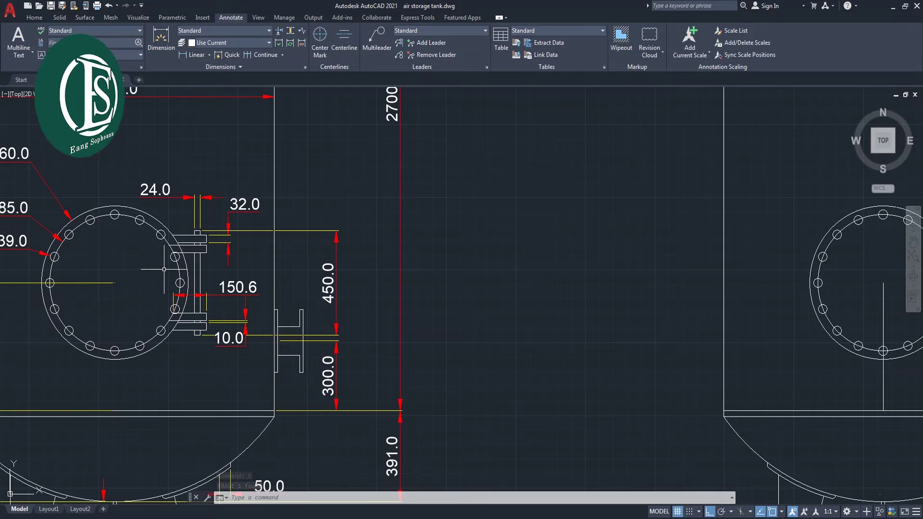
pyautogui.click(197, 55)
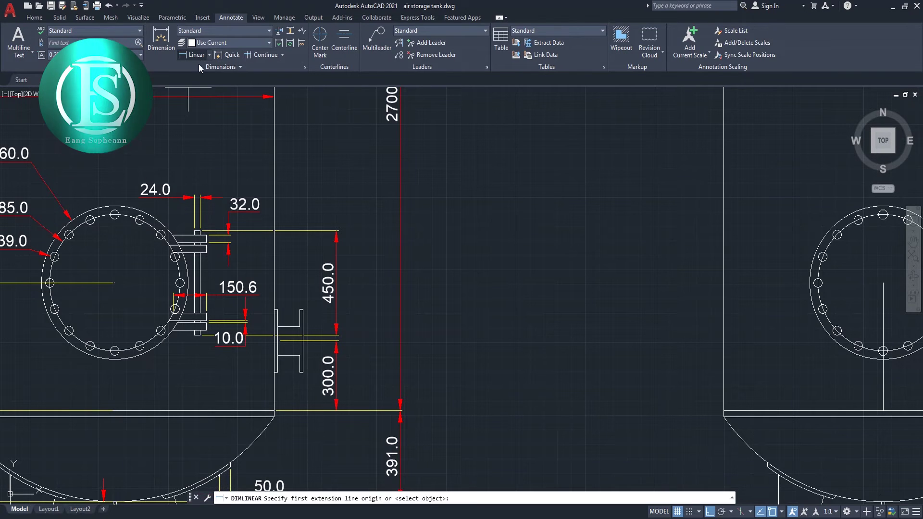
pyautogui.scroll(5, 207, 234)
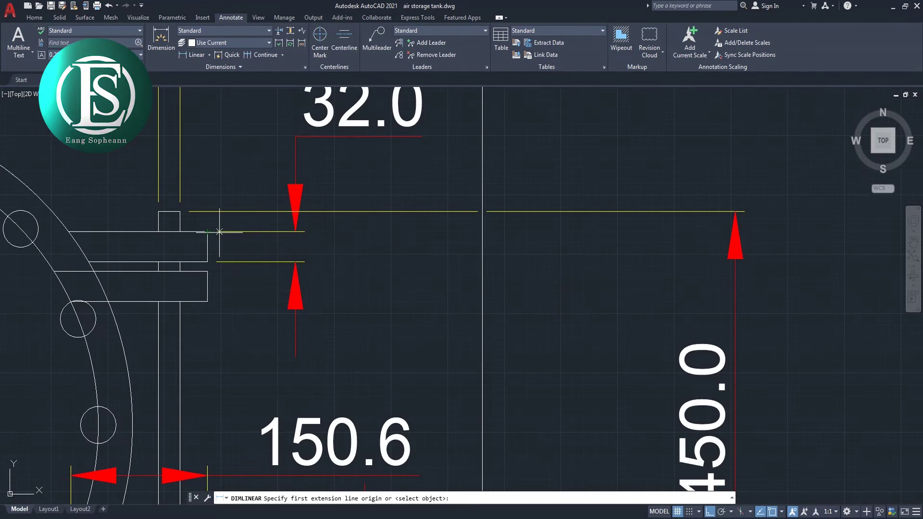
pyautogui.click(207, 232)
pyautogui.click(181, 231)
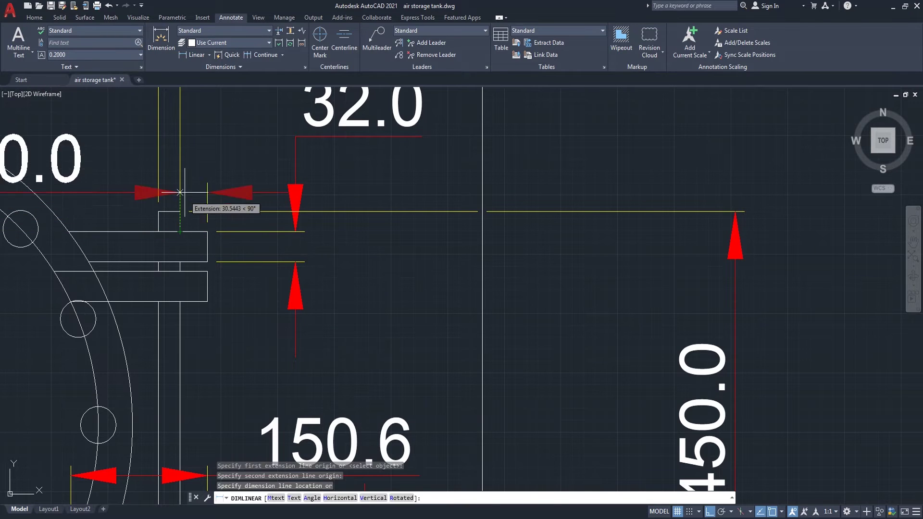
pyautogui.scroll(-3, 182, 175)
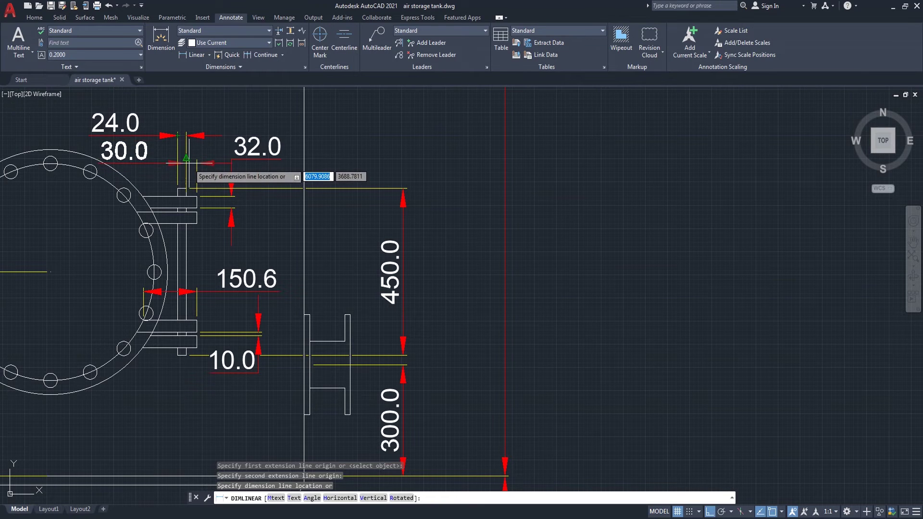
pyautogui.click(186, 158)
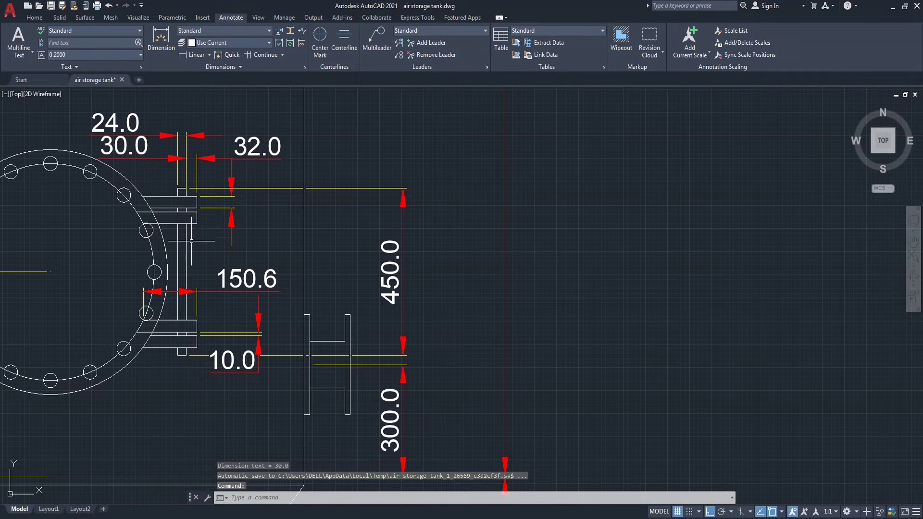
pyautogui.scroll(-6, 190, 242)
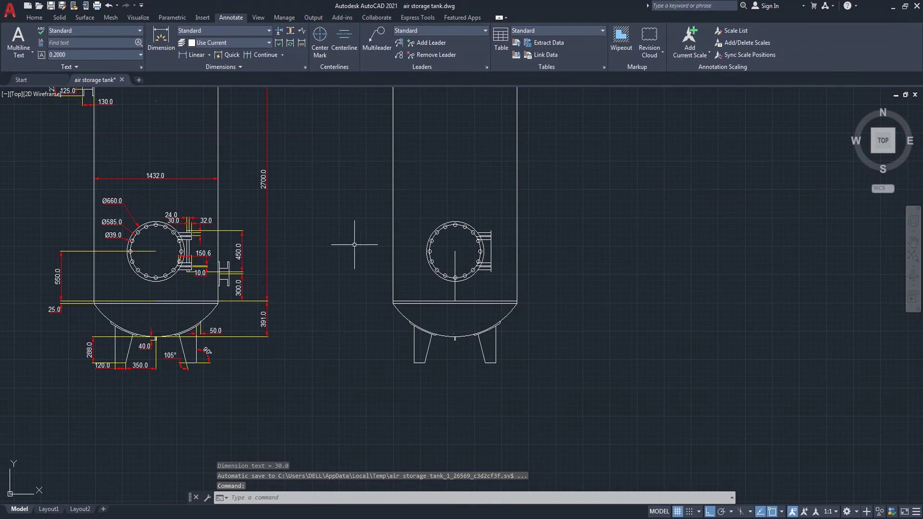
pyautogui.scroll(6, 508, 252)
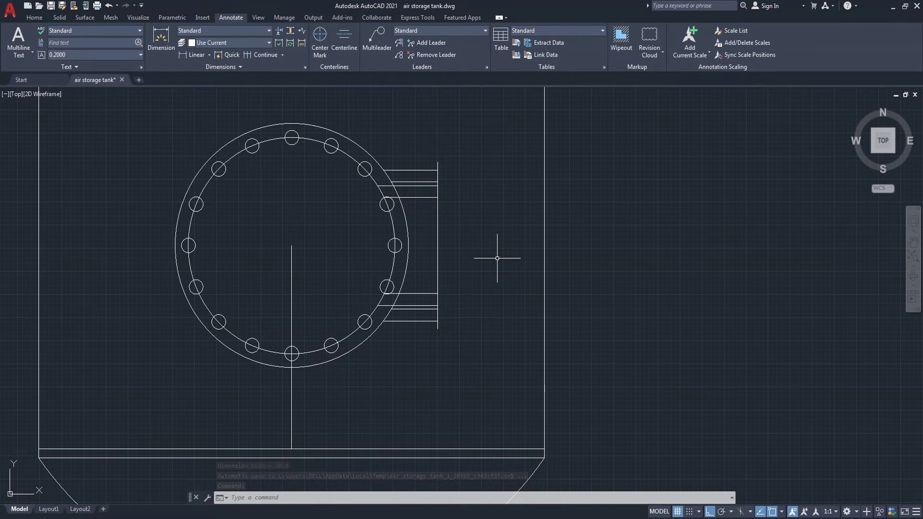
# Step: Move the vertical hinge pin line 30 horizontally from the hinge plates' outer ends toward the manhole
pyautogui.write('m')
pyautogui.press('Escape')
pyautogui.write('m')
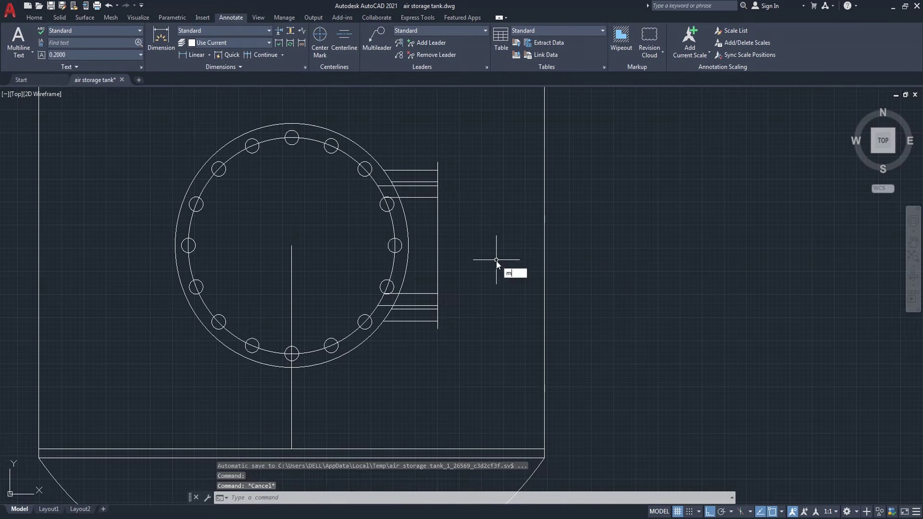
pyautogui.press('Return')
pyautogui.click(454, 161)
pyautogui.click(407, 330)
pyautogui.press('Return')
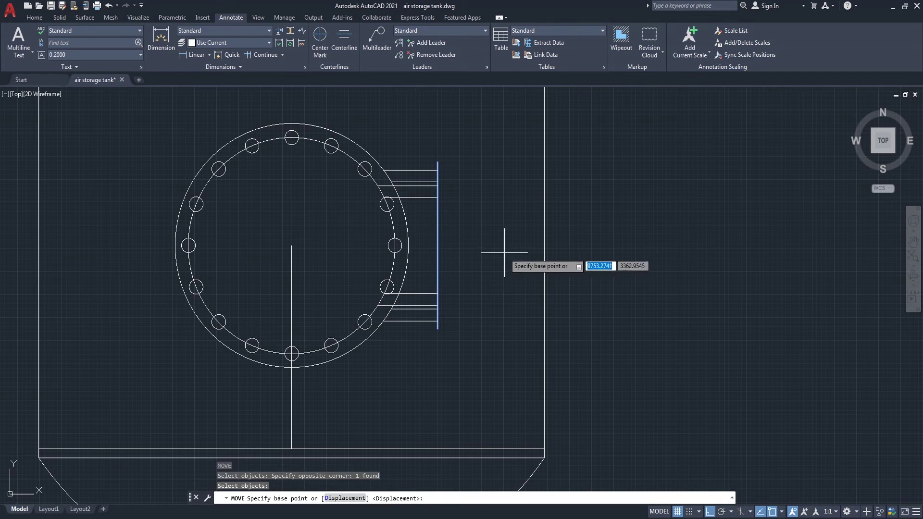
pyautogui.click(505, 251)
pyautogui.write('30')
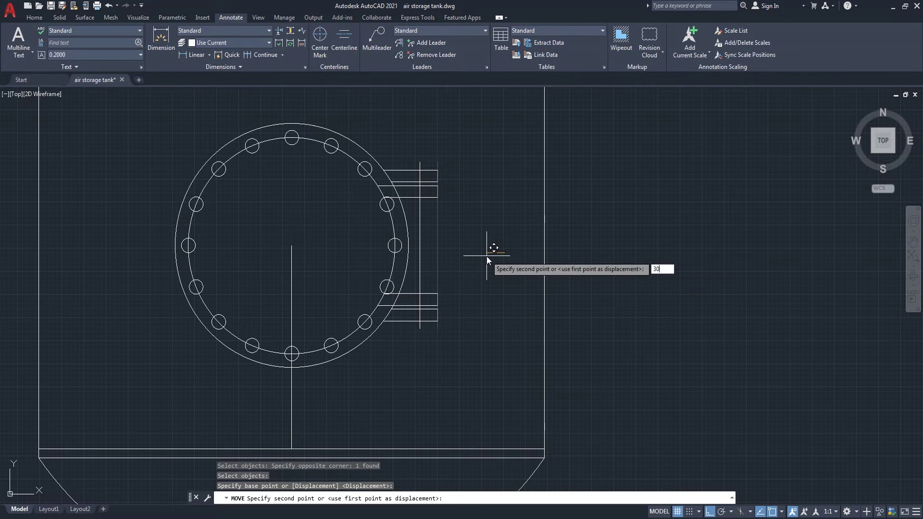
pyautogui.press('Return')
pyautogui.scroll(-1, 487, 256)
pyautogui.scroll(-3, 490, 261)
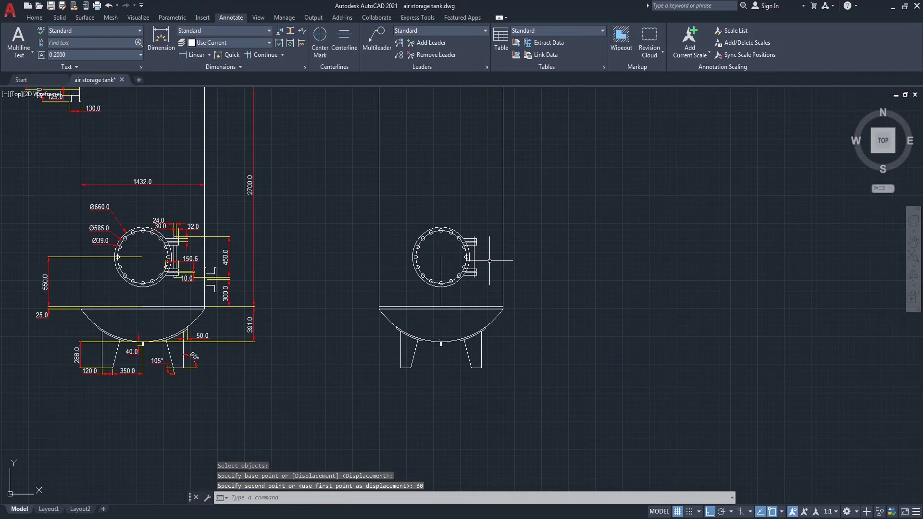
# Step: Offset the hinge pin line by 24 toward the manhole to form the pin's second edge
pyautogui.scroll(6, 489, 257)
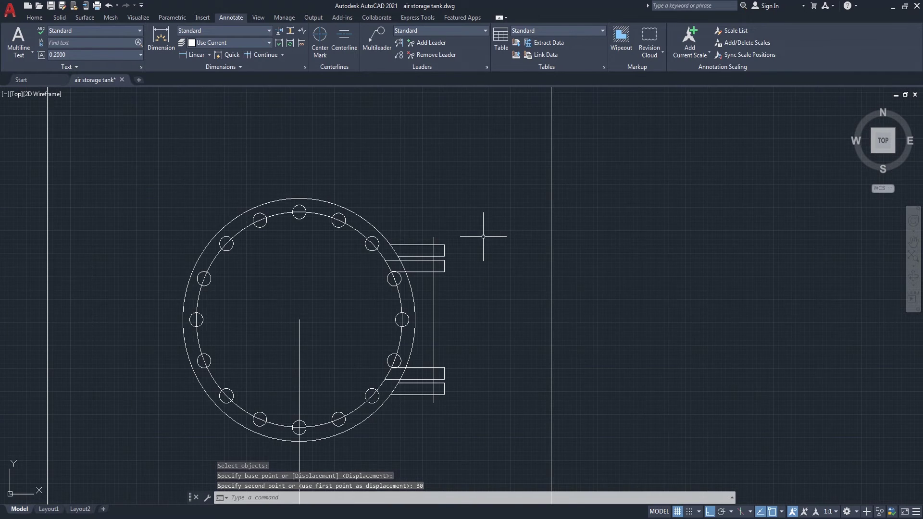
pyautogui.write('o')
pyautogui.press('Return')
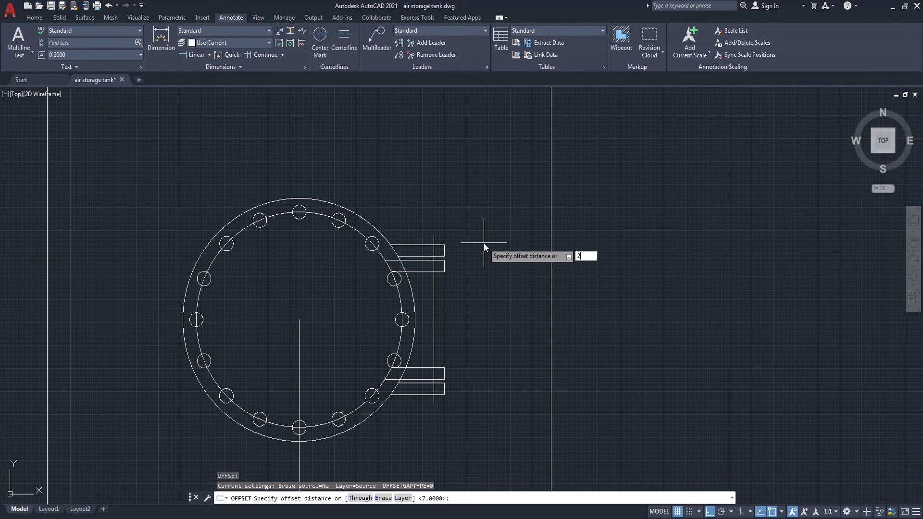
pyautogui.write('24')
pyautogui.press('Return')
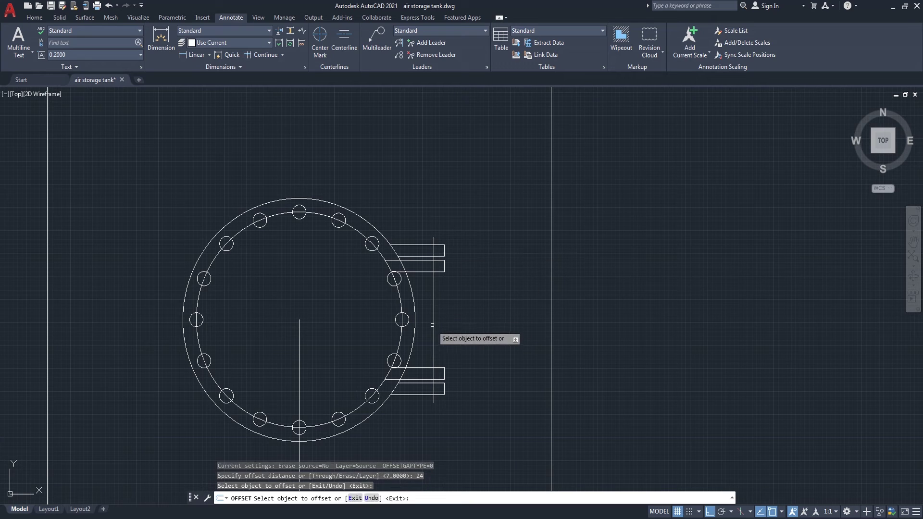
pyautogui.click(434, 326)
pyautogui.click(427, 331)
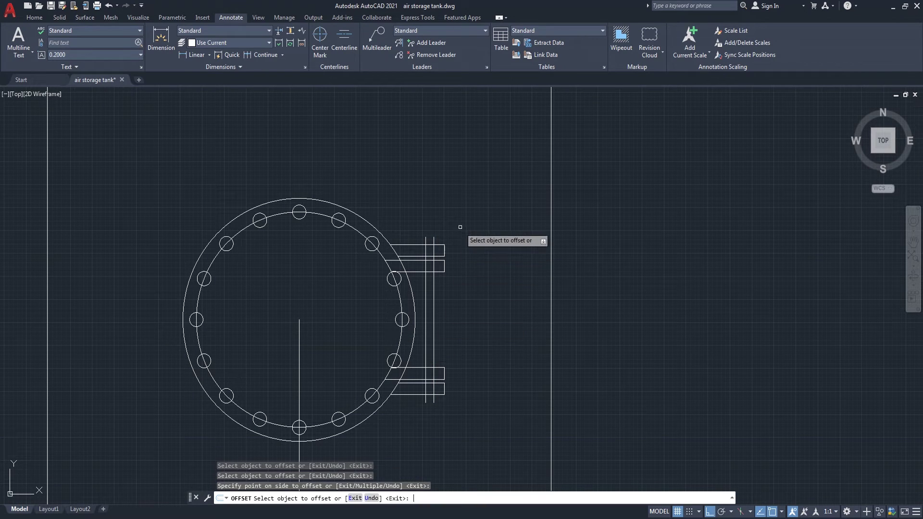
pyautogui.press('Return')
# Step: Close the upper end of the hinge pin with a short horizontal polyline between its two edges
pyautogui.write('pl')
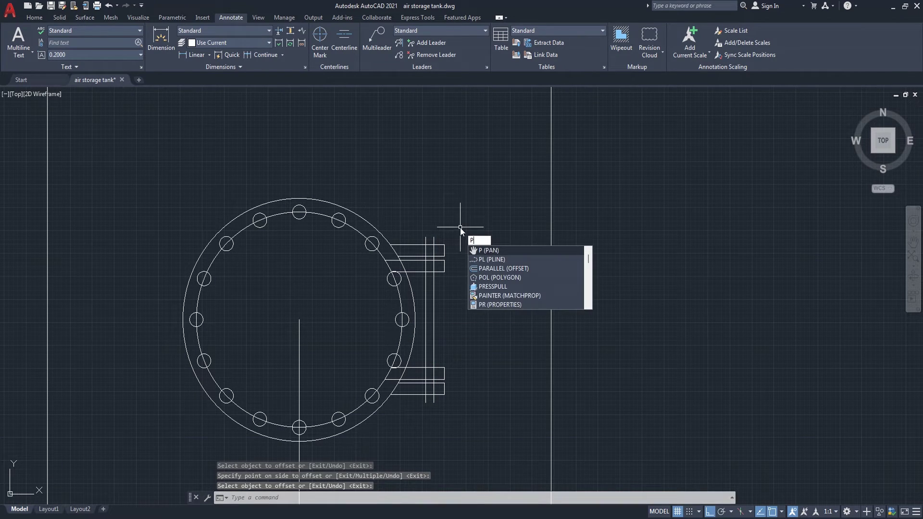
pyautogui.press('Return')
pyautogui.scroll(2, 442, 236)
pyautogui.click(415, 236)
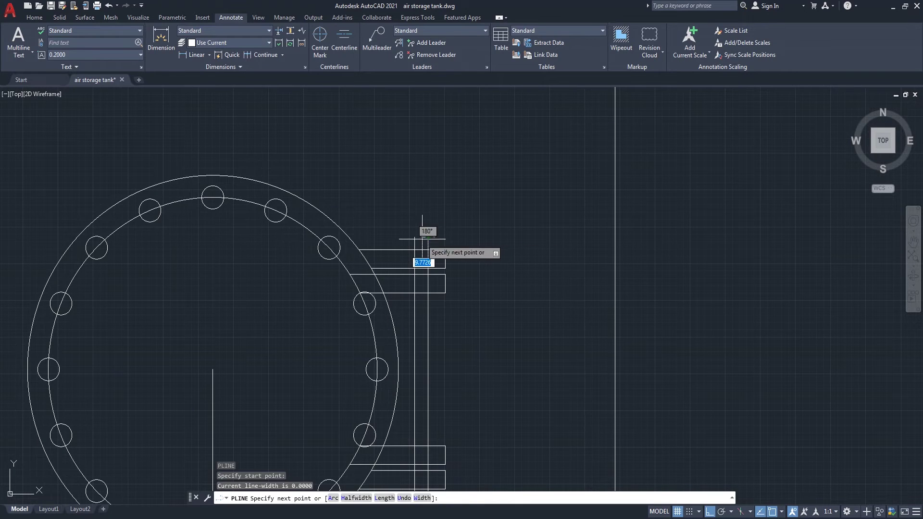
pyautogui.press('Return')
pyautogui.scroll(-4, 474, 213)
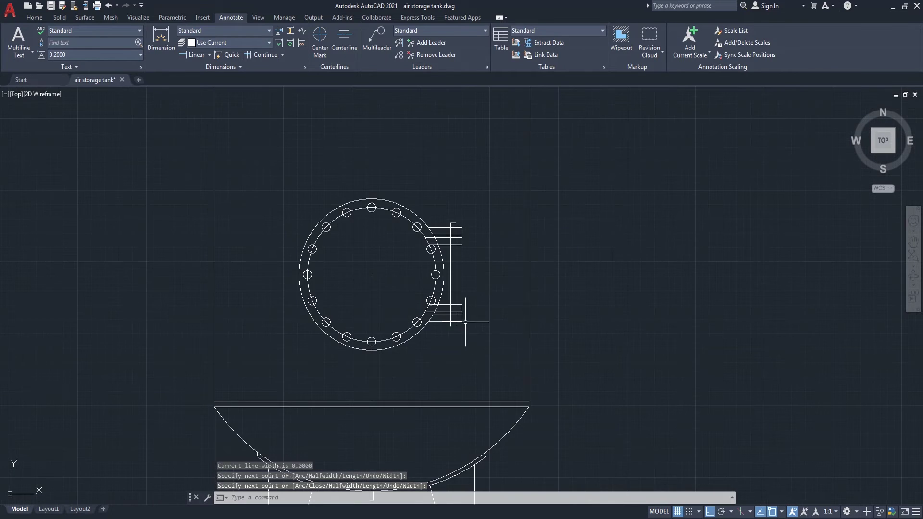
# Step: Close the lower end of the hinge pin with a short horizontal polyline between its two edges
pyautogui.scroll(4, 466, 322)
pyautogui.press('Return')
pyautogui.click(428, 334)
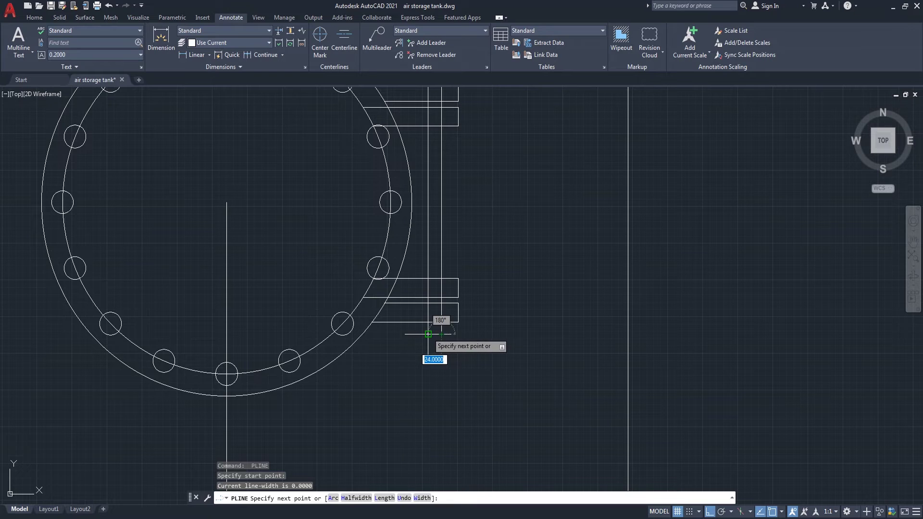
pyautogui.click(481, 333)
pyautogui.press('Return')
pyautogui.scroll(-5, 505, 322)
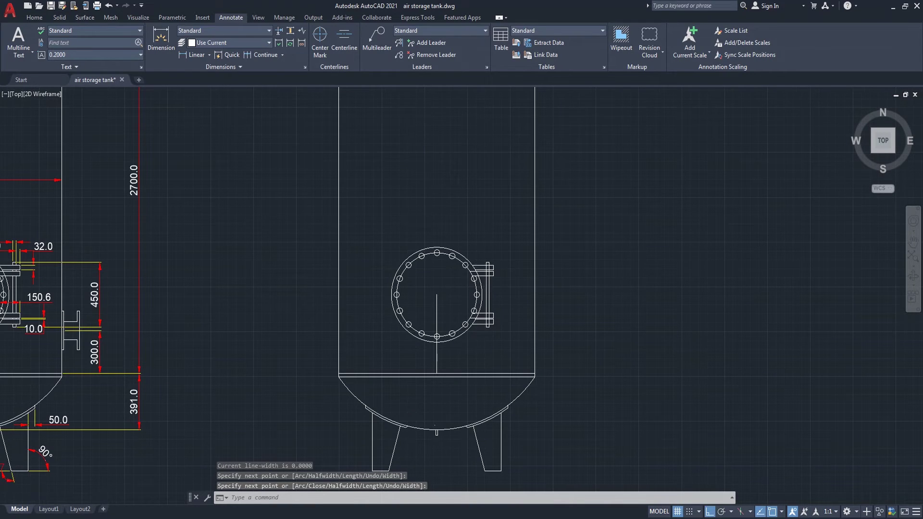
# Step: Trim both hinge pin edges where they cross the upper pair of hinge plates
pyautogui.scroll(4, 489, 267)
pyautogui.write('tr')
pyautogui.press('Return')
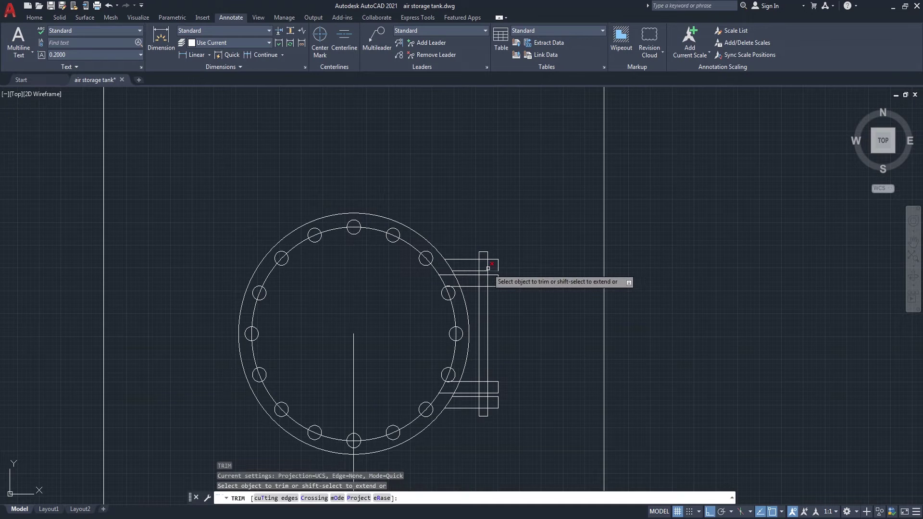
pyautogui.scroll(3, 489, 268)
pyautogui.click(471, 267)
pyautogui.click(512, 267)
pyautogui.press('Return')
# Step: Trim both hinge pin edges where they cross the lower pair of hinge plates
pyautogui.scroll(-5, 497, 300)
pyautogui.scroll(5, 487, 360)
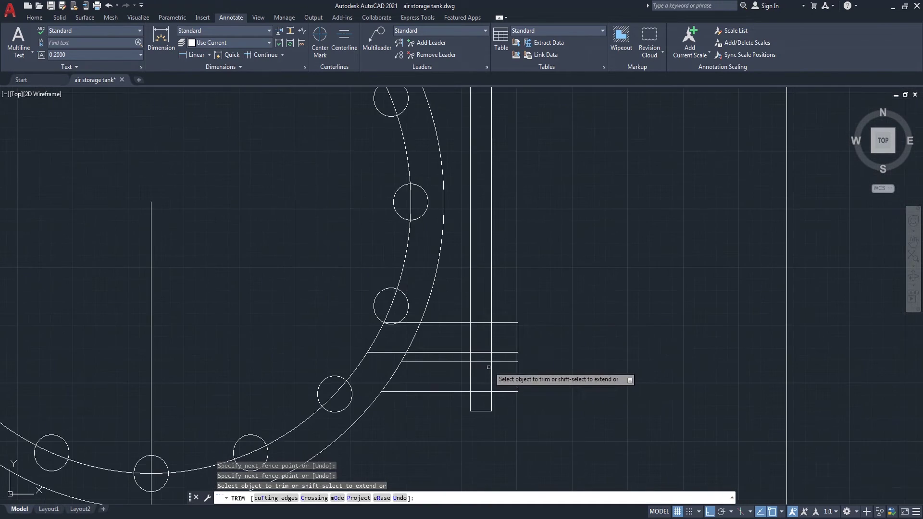
pyautogui.click(498, 337)
pyautogui.click(461, 336)
pyautogui.press('Return')
pyautogui.click(515, 380)
pyautogui.click(469, 380)
pyautogui.press('Return')
pyautogui.scroll(-2, 576, 373)
pyautogui.press('Return')
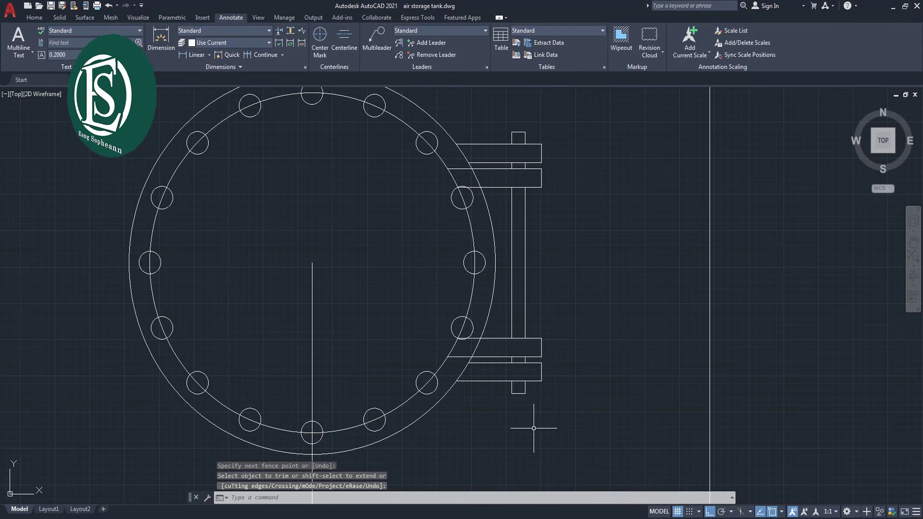
# Step: Join the protruding pin segments and their cap line into one polyline at the lower and upper pin ends
pyautogui.write('j')
pyautogui.press('Return')
pyautogui.click(535, 396)
pyautogui.click(516, 380)
pyautogui.press('Return')
pyautogui.write('j')
pyautogui.press('Return')
pyautogui.click(530, 124)
pyautogui.click(507, 136)
pyautogui.press('Return')
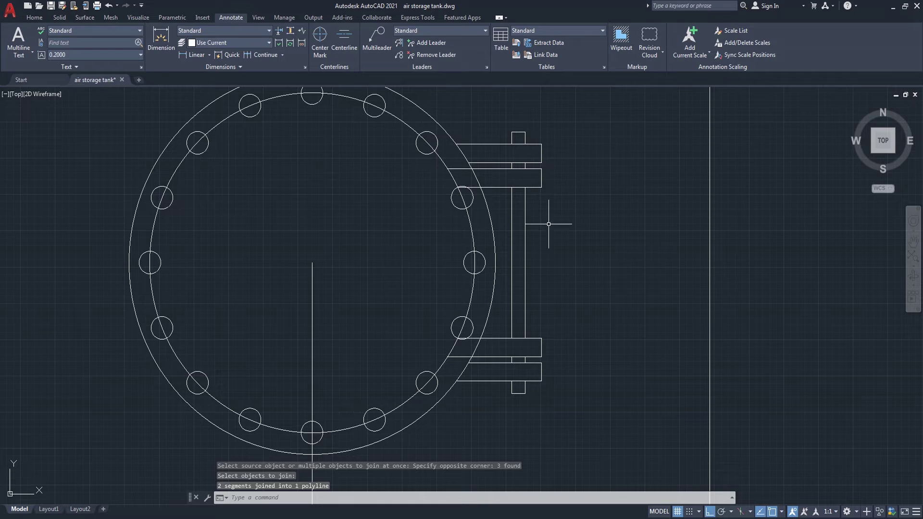
# Step: Erase the vertical construction line running from the manhole's centre to the lower seam
pyautogui.scroll(-2, 580, 313)
pyautogui.write('e')
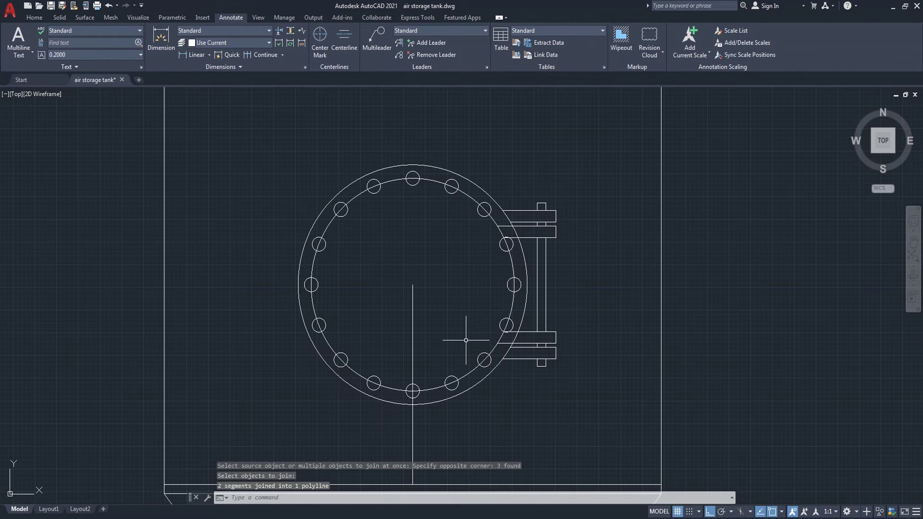
pyautogui.press('Return')
pyautogui.click(428, 280)
pyautogui.click(410, 309)
pyautogui.press('Return')
pyautogui.scroll(-2, 410, 318)
pyautogui.scroll(-4, 410, 318)
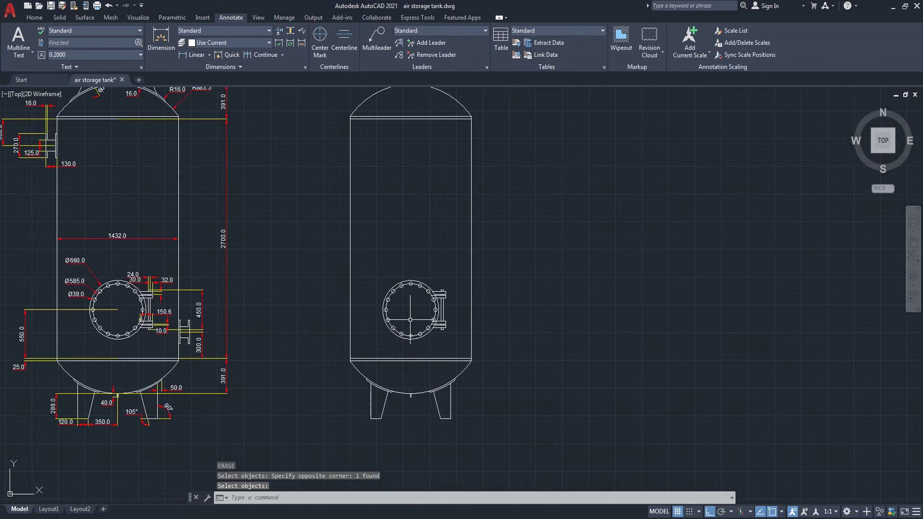
# Step: Draw a 300 construction polyline down the new tank's left wall from the lower line of the upper seam
pyautogui.moveTo(384, 326); pyautogui.dragTo(445, 359, button='middle')
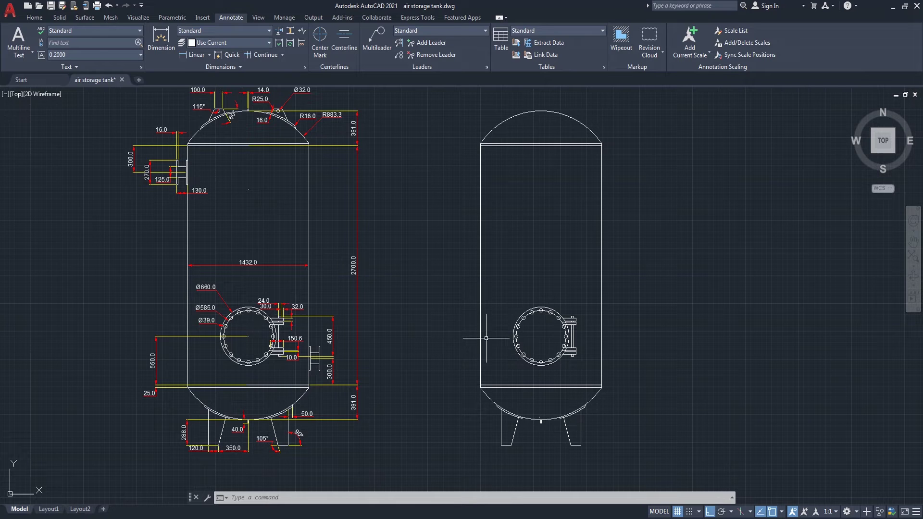
pyautogui.moveTo(421, 290)
pyautogui.mouseDown(button='middle')
pyautogui.moveTo(447, 293)
pyautogui.moveTo(490, 320)
pyautogui.mouseUp(button='middle')
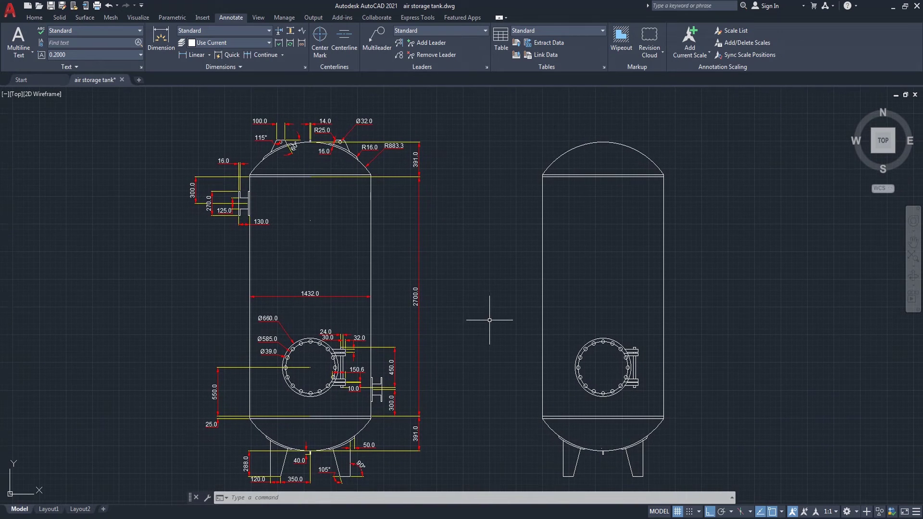
pyautogui.scroll(4, 240, 202)
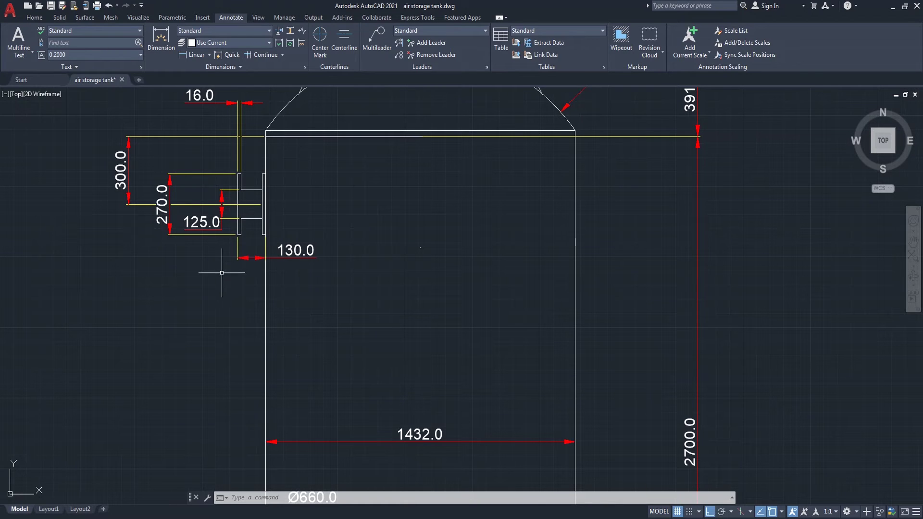
pyautogui.moveTo(365, 265); pyautogui.dragTo(331, 276, button='middle')
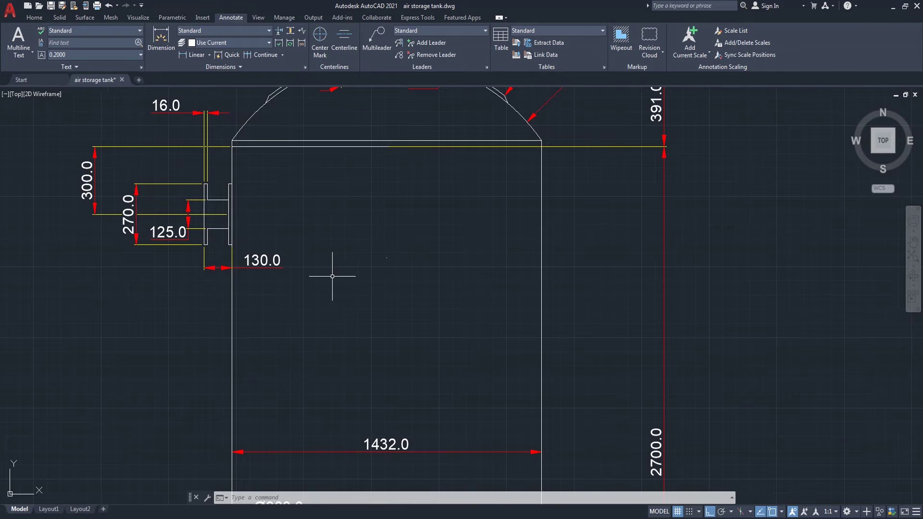
pyautogui.scroll(-2, 333, 275)
pyautogui.moveTo(392, 268); pyautogui.dragTo(441, 254, button='middle')
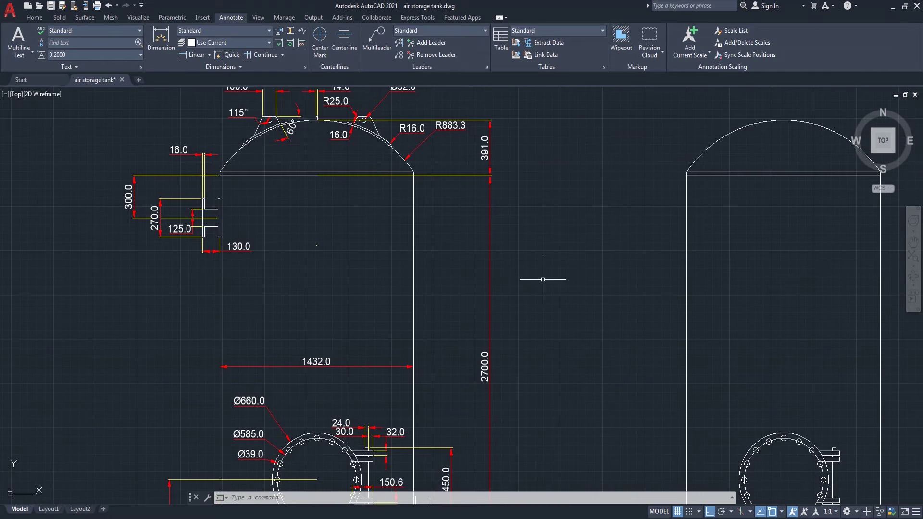
pyautogui.press('Return')
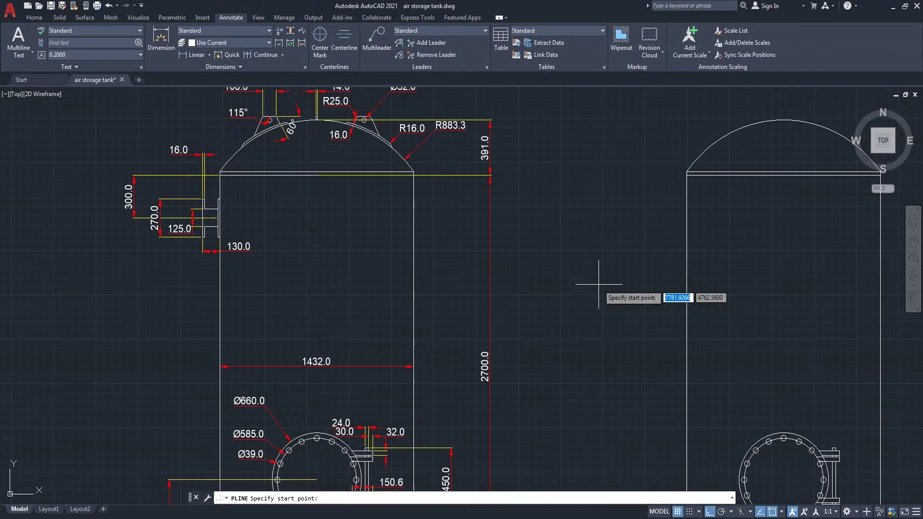
pyautogui.click(687, 175)
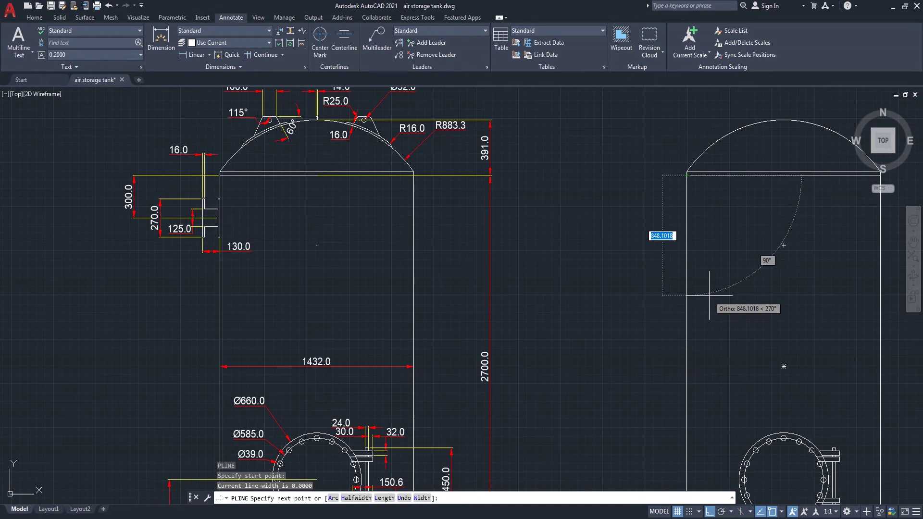
pyautogui.write('300')
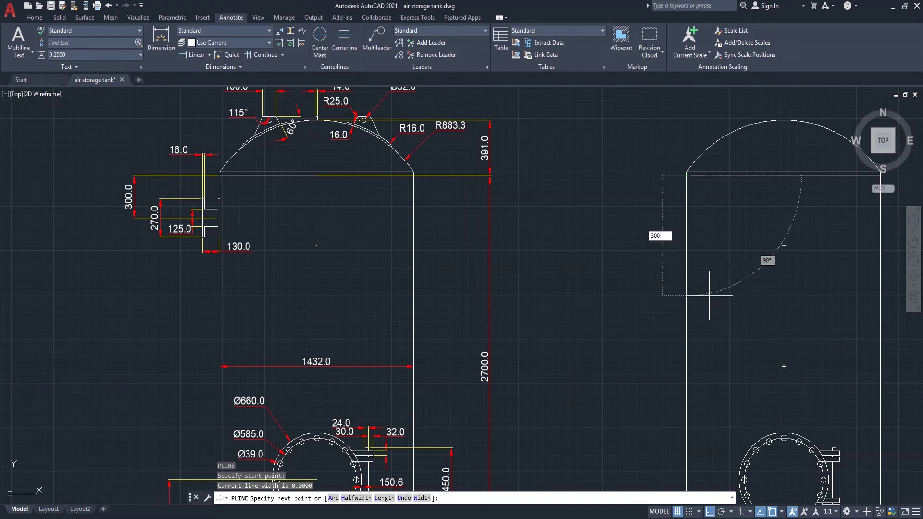
pyautogui.press('Return')
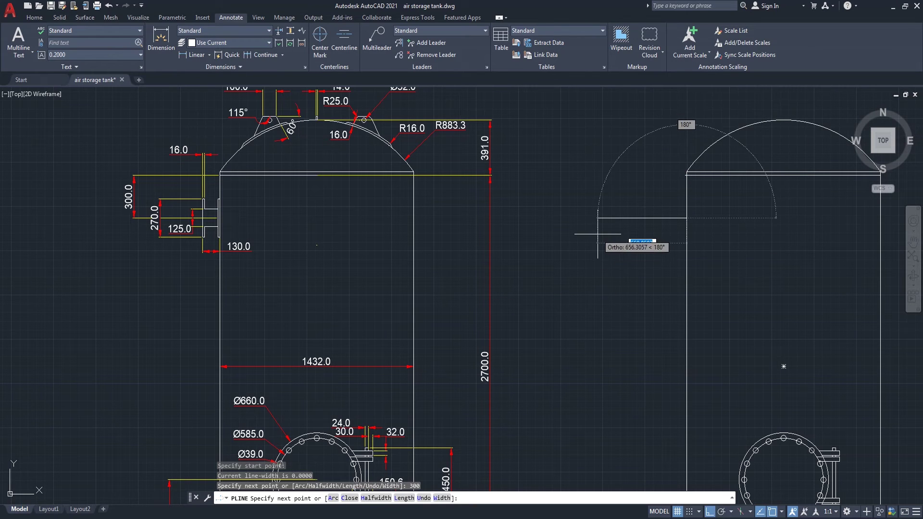
pyautogui.press('Return')
# Step: Draw a 130 horizontal polyline outward from the lower end of the 300 construction line as the nozzle's centreline
pyautogui.press('Return')
pyautogui.click(687, 218)
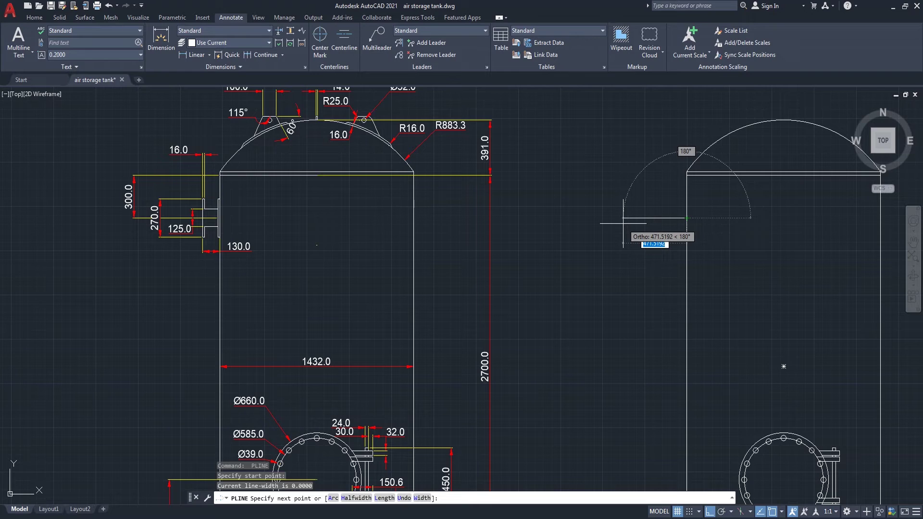
pyautogui.write('1')
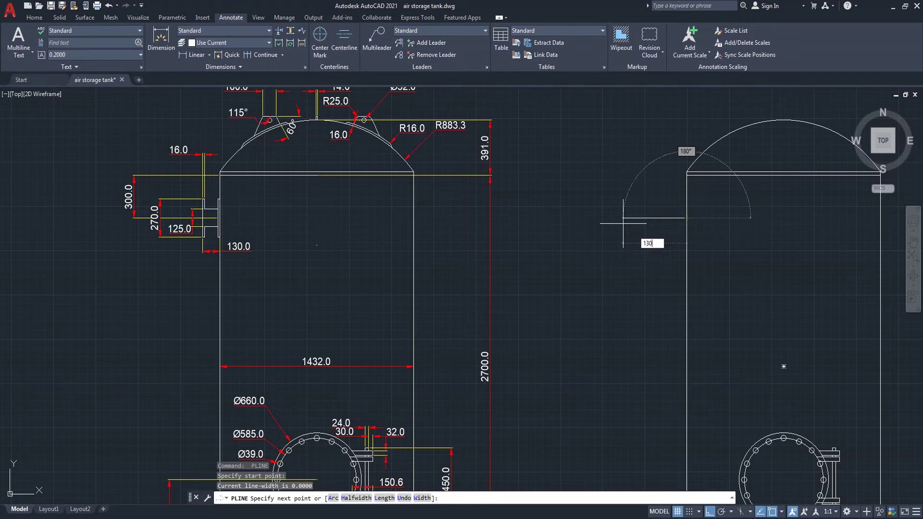
pyautogui.write('30')
pyautogui.press('Return')
pyautogui.press('Return')
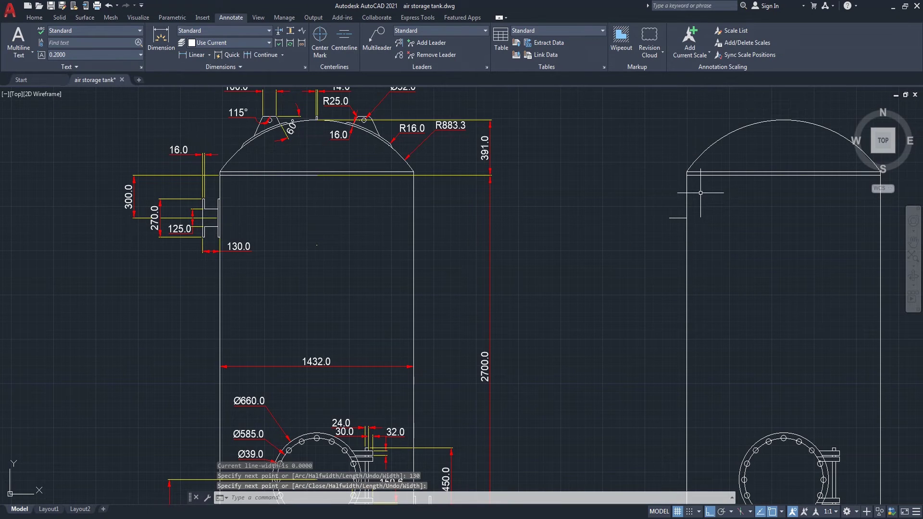
# Step: Draw a 16 by 270 rectangle for the nozzle flange in the free space beside the new tank's left wall
pyautogui.write('rec')
pyautogui.press('Return')
pyautogui.click(608, 249)
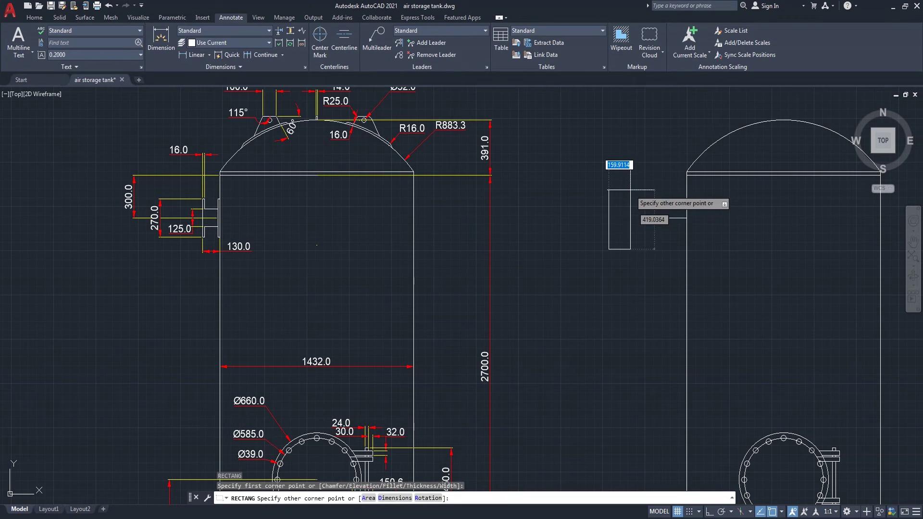
pyautogui.write('16')
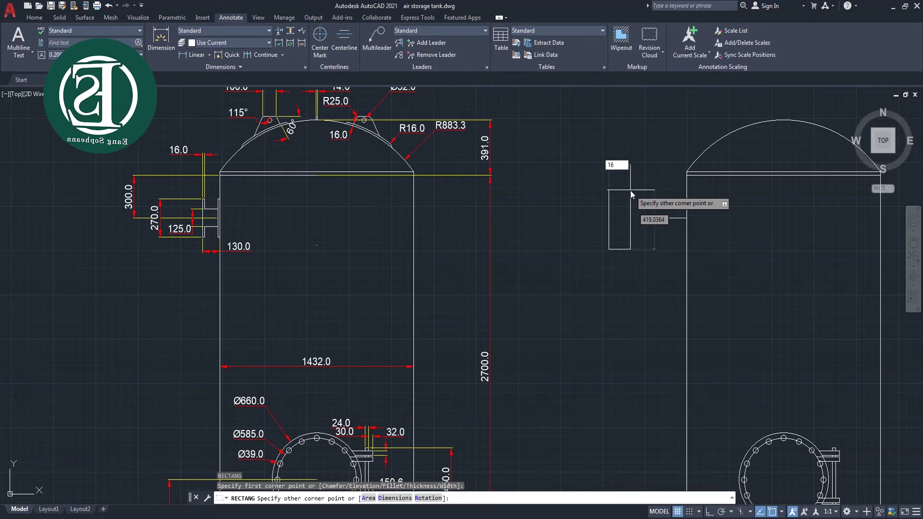
pyautogui.press('Tab')
pyautogui.write('270')
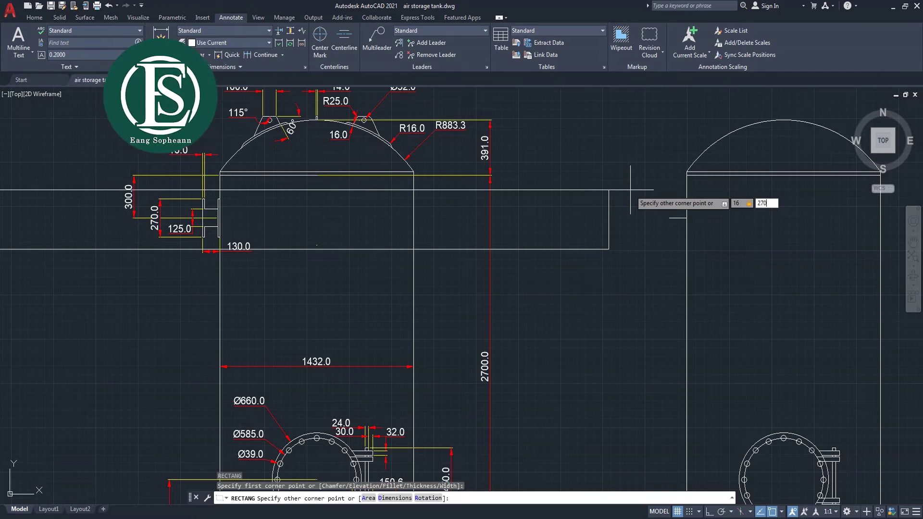
pyautogui.press('Return')
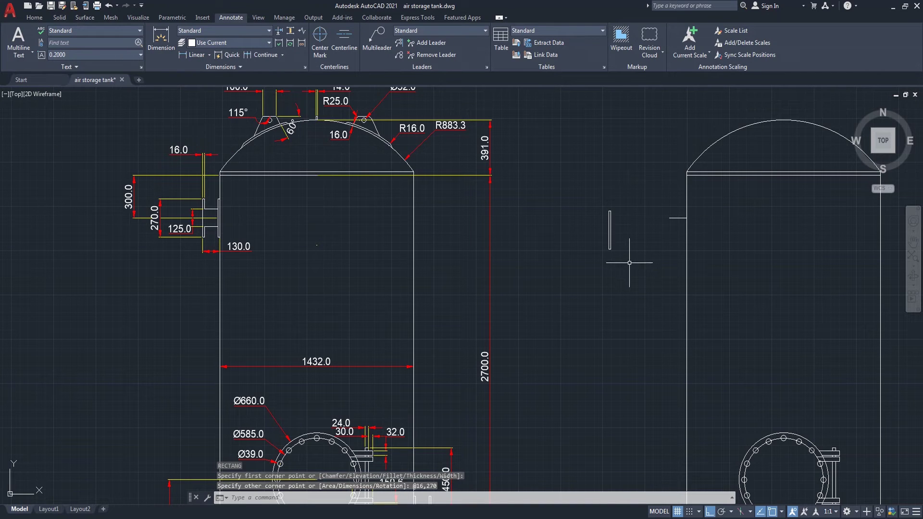
# Step: Move the flange rectangle by its left edge's midpoint onto the outer end of the nozzle's centreline
pyautogui.press('Return')
pyautogui.click(599, 208)
pyautogui.click(621, 253)
pyautogui.press('Return')
pyautogui.scroll(4, 625, 226)
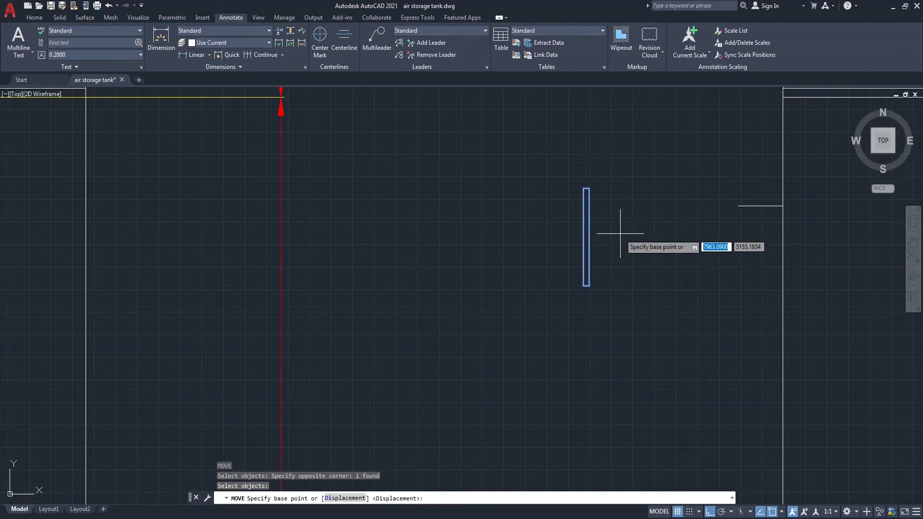
pyautogui.click(585, 237)
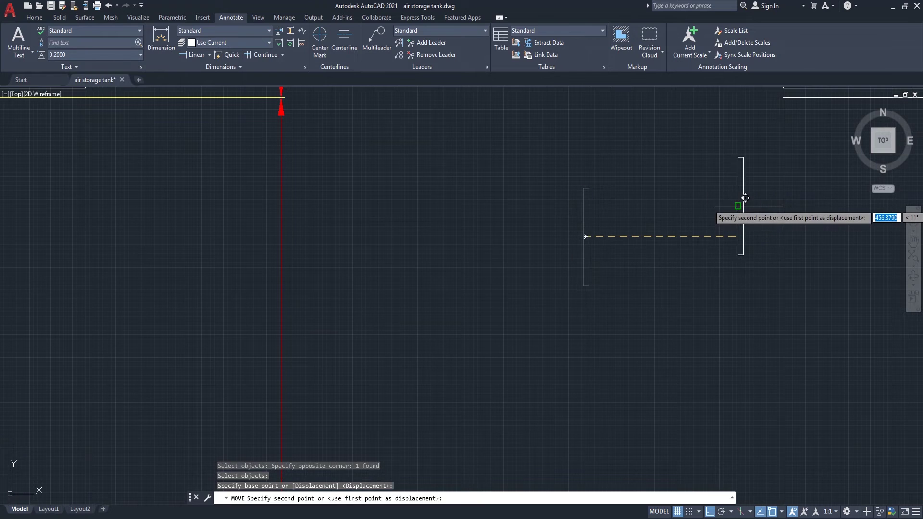
pyautogui.click(738, 206)
pyautogui.scroll(-4, 609, 245)
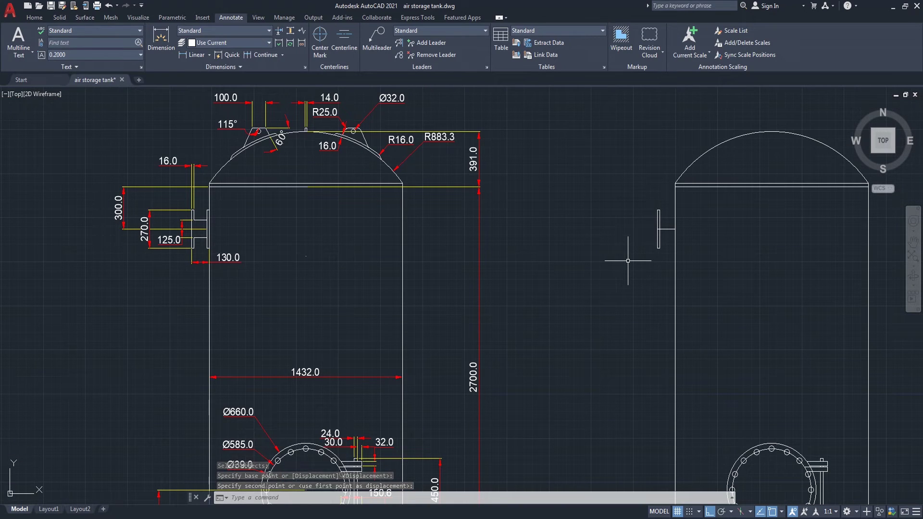
# Step: Mirror the nozzle flange about a vertical line through the centreline's midpoint, keeping the original flange
pyautogui.press('Return')
pyautogui.click(668, 239)
pyautogui.click(623, 190)
pyautogui.press('Return')
pyautogui.click(667, 228)
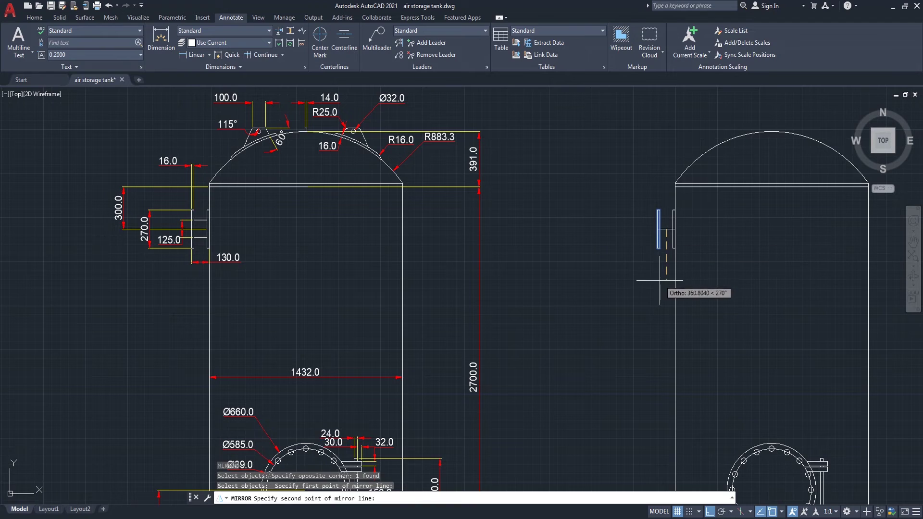
pyautogui.click(655, 283)
pyautogui.press('Return')
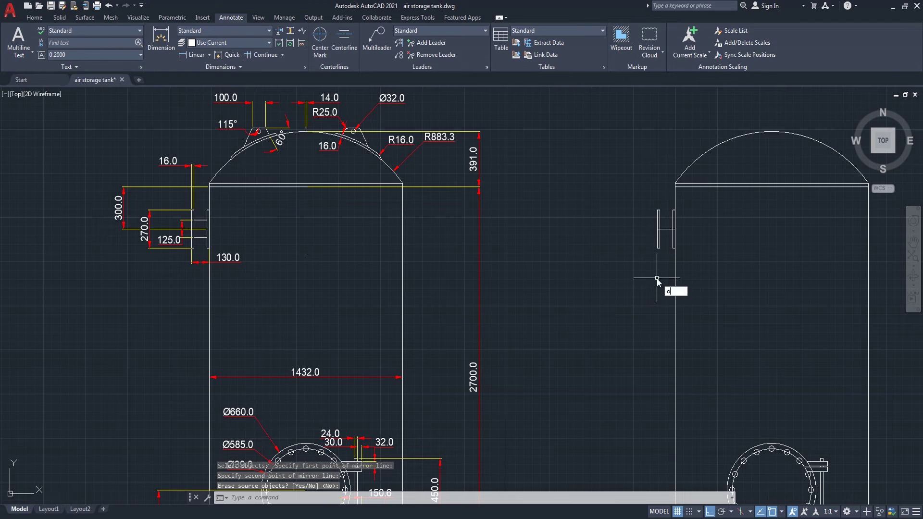
# Step: Offset the nozzle's centreline 62.5 upward and downward to form the two pipe edges
pyautogui.press('Return')
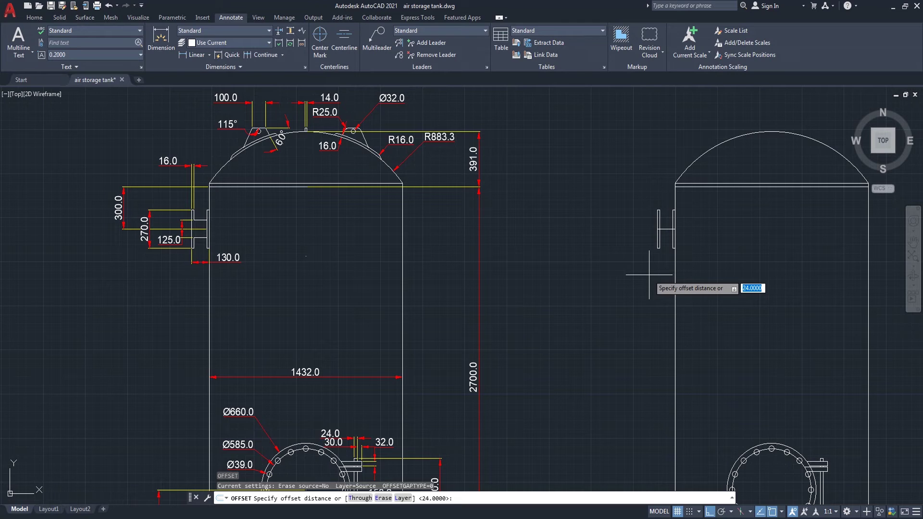
pyautogui.write('62.5')
pyautogui.press('Return')
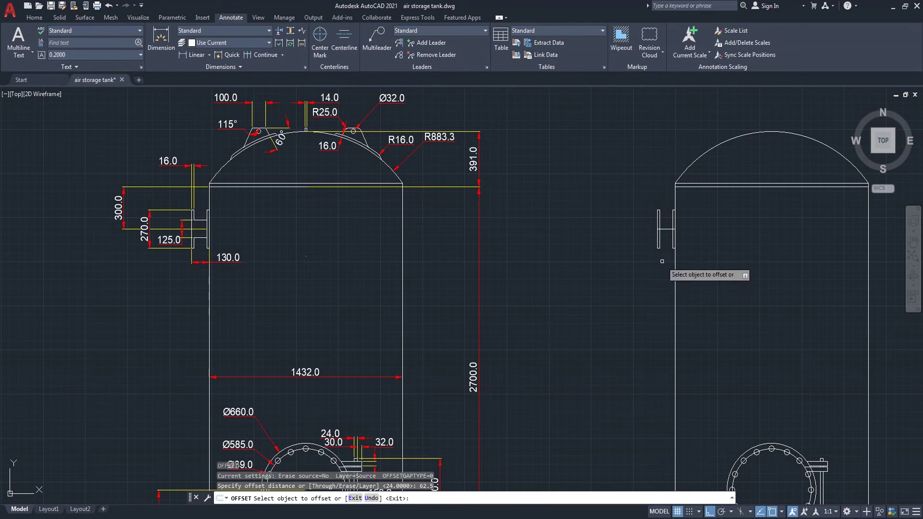
pyautogui.click(668, 229)
pyautogui.click(659, 218)
pyautogui.click(662, 246)
pyautogui.click(664, 249)
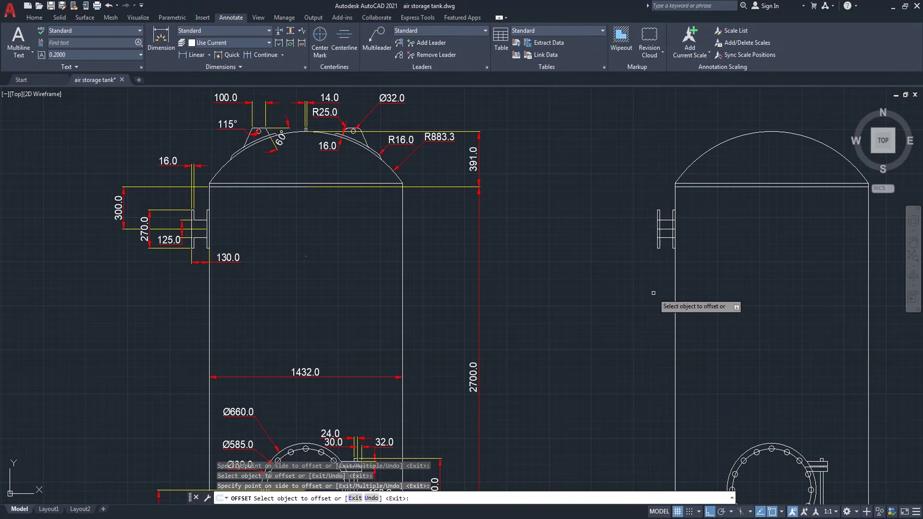
pyautogui.press('Return')
# Step: Trim the two pipe edge lines where they run inside the outer and inner flanges
pyautogui.scroll(4, 663, 246)
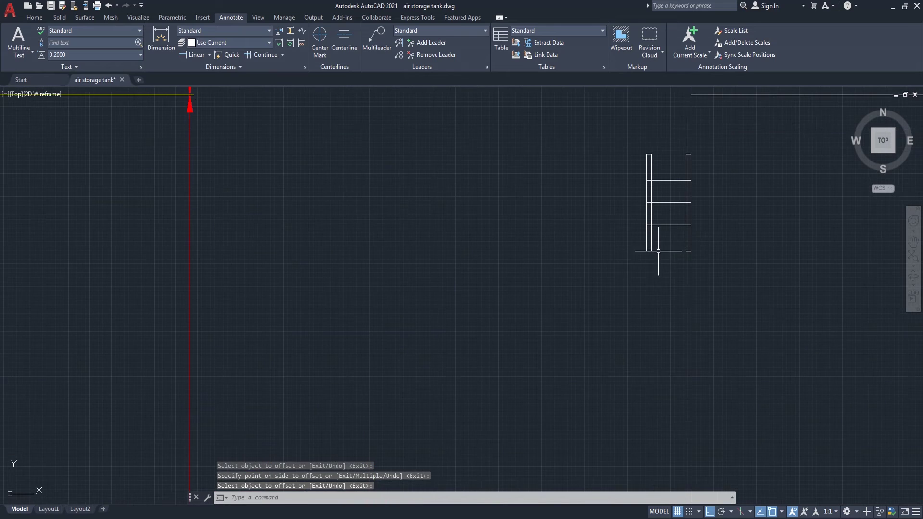
pyautogui.write('tr')
pyautogui.press('Return')
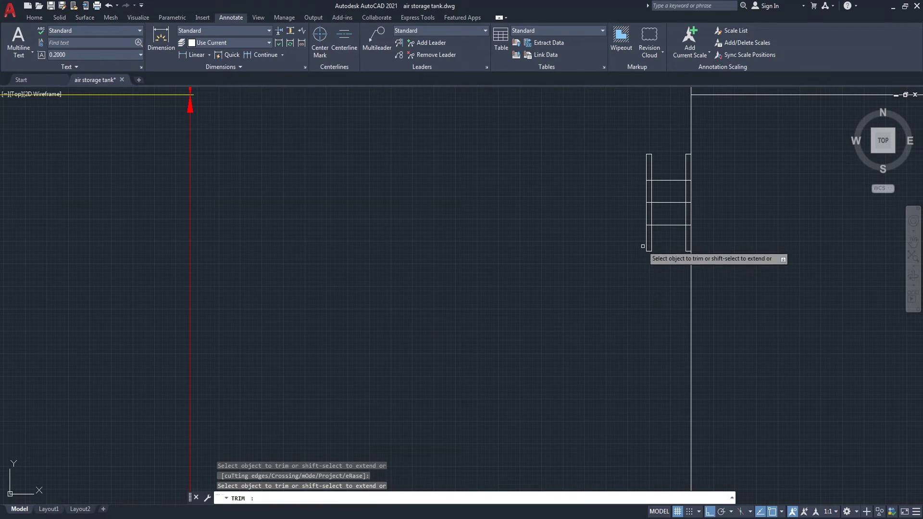
pyautogui.scroll(4, 649, 226)
pyautogui.scroll(-2, 648, 226)
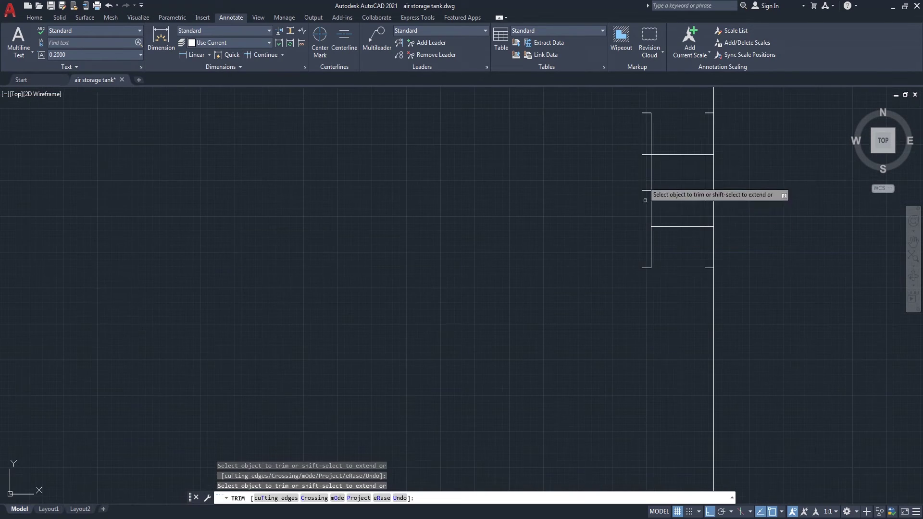
pyautogui.click(706, 156)
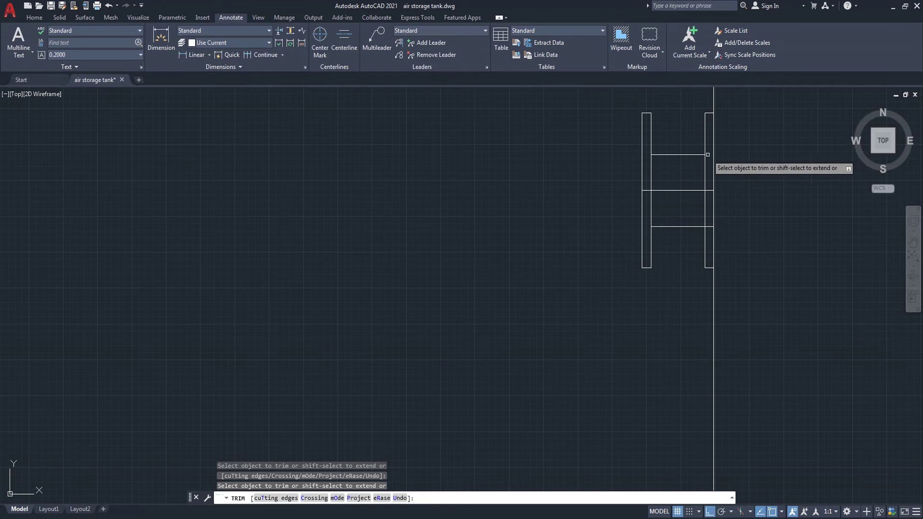
pyautogui.click(708, 227)
pyautogui.press('Escape')
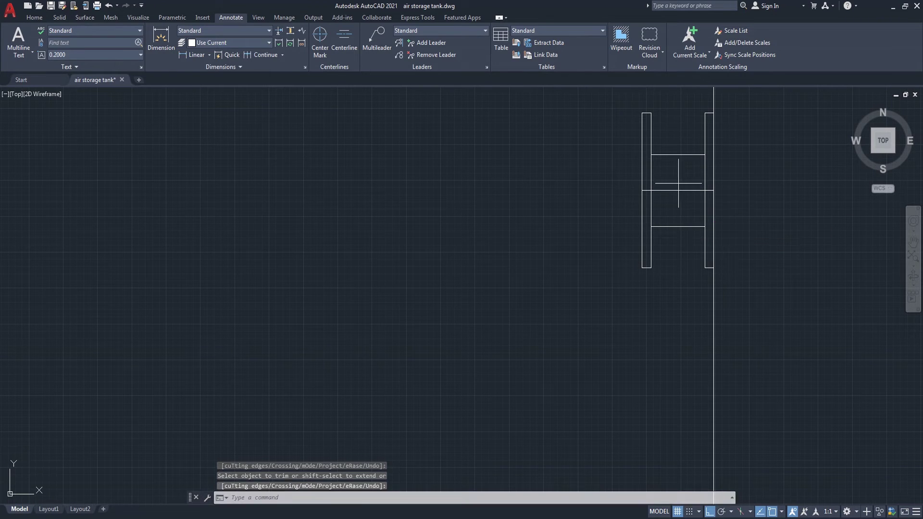
# Step: Erase the nozzle's centreline and the vertical construction line on the tank's left wall
pyautogui.click(687, 199)
pyautogui.click(673, 183)
pyautogui.scroll(-4, 670, 212)
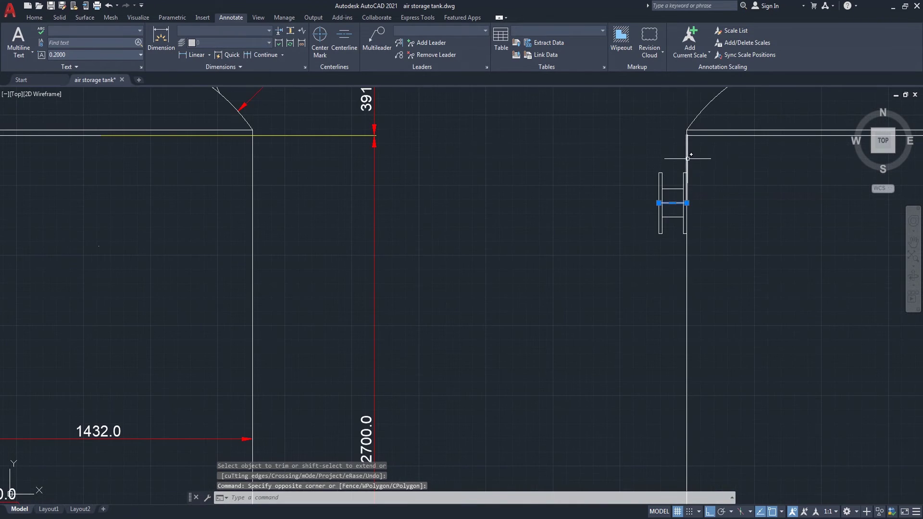
pyautogui.click(688, 159)
pyautogui.write('e')
pyautogui.press('Return')
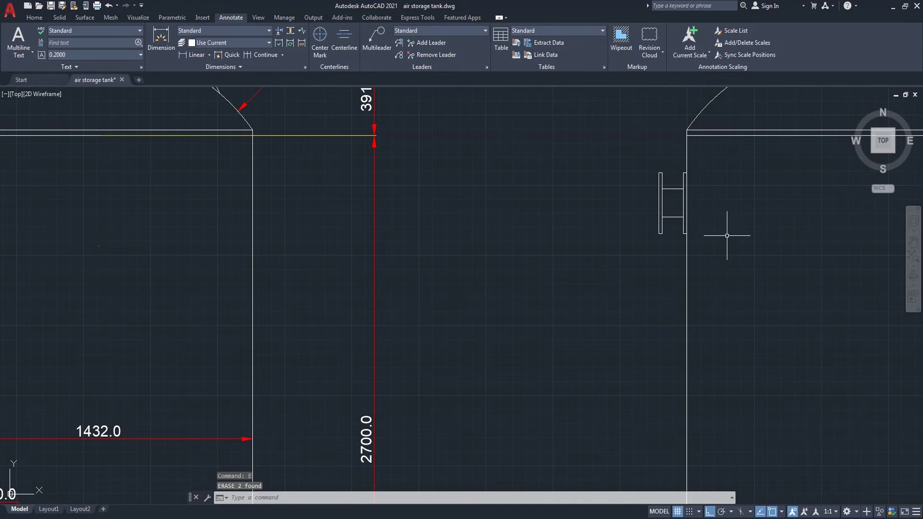
# Step: Measure the distance between the nozzle's lower and upper pipe edges at the outer flange
pyautogui.write('dist')
pyautogui.press('Return')
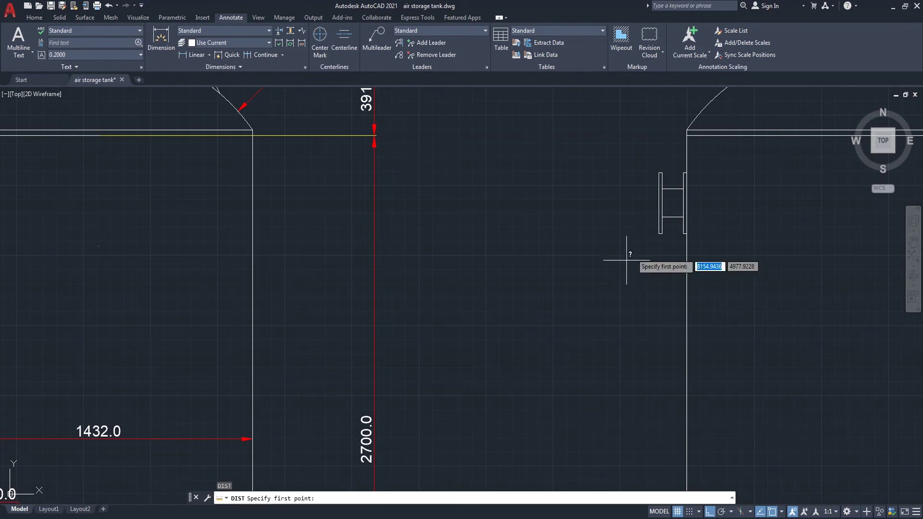
pyautogui.click(660, 217)
pyautogui.click(662, 189)
pyautogui.scroll(-4, 606, 250)
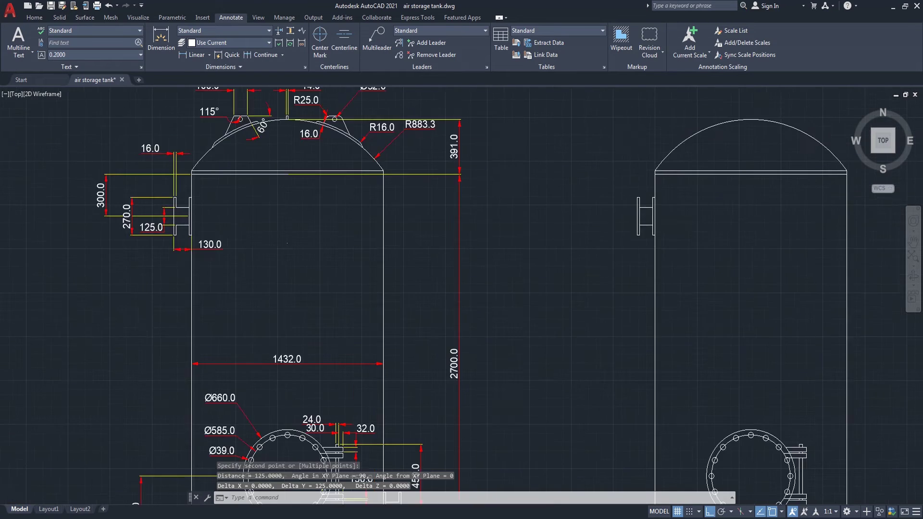
pyautogui.scroll(2, 607, 251)
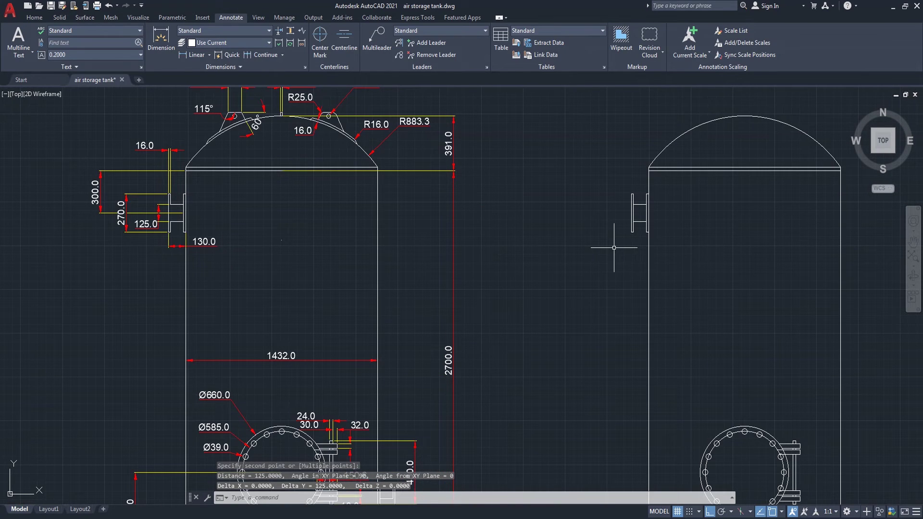
# Step: Try to join the nozzle's two flanges and two pipe edges into one object
pyautogui.write('j')
pyautogui.press('Return')
pyautogui.click(649, 192)
pyautogui.click(621, 250)
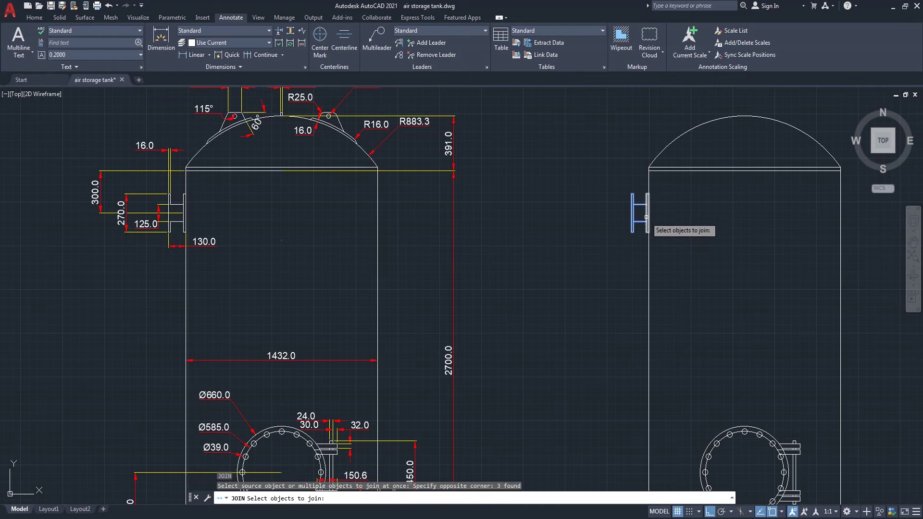
pyautogui.click(648, 225)
pyautogui.press('Return')
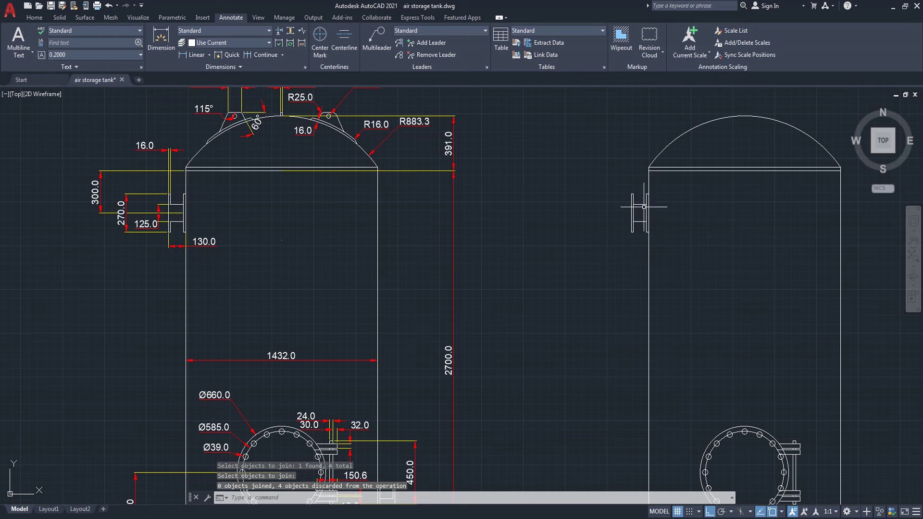
pyautogui.scroll(-4, 558, 224)
pyautogui.scroll(2, 569, 237)
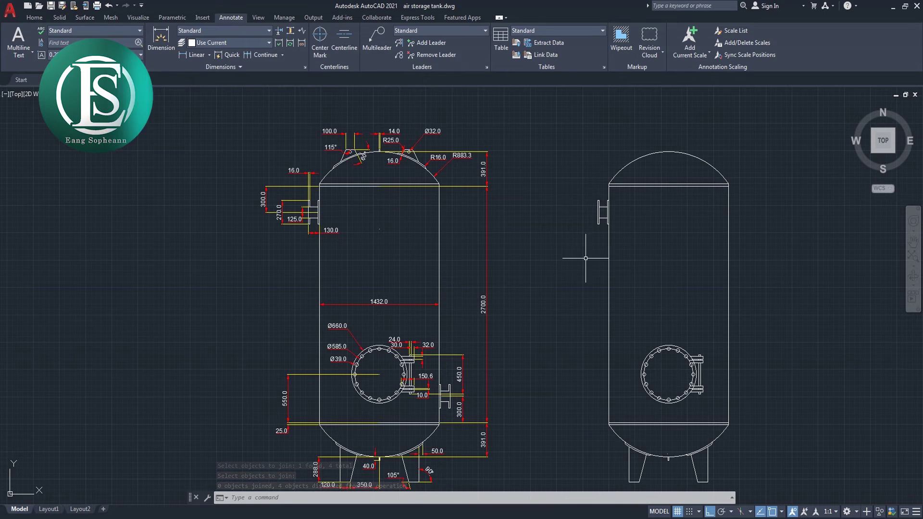
pyautogui.scroll(2, 589, 258)
pyautogui.scroll(-2, 512, 244)
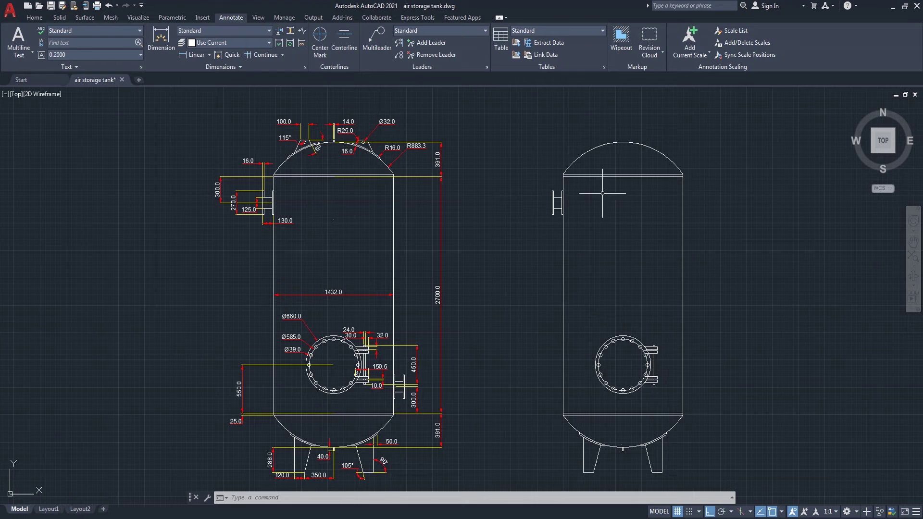
pyautogui.moveTo(650, 236); pyautogui.dragTo(600, 220, button='middle')
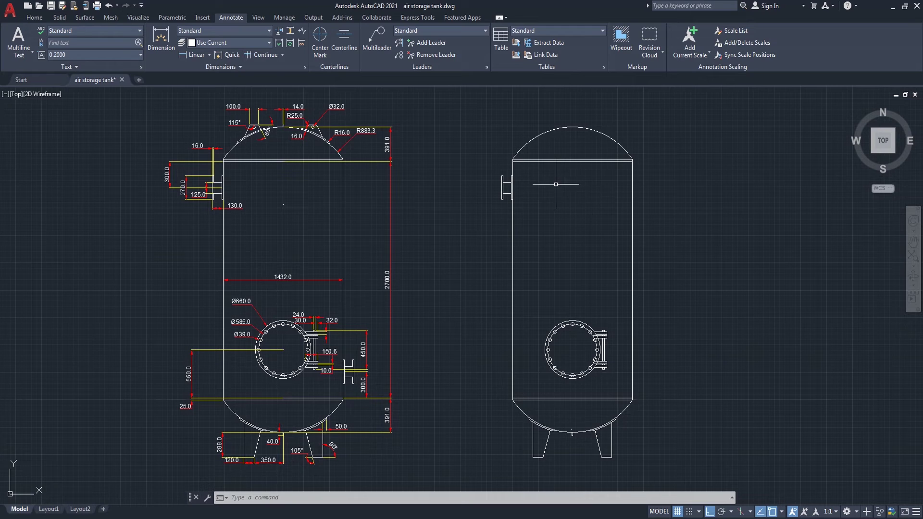
# Step: Mirror the upper left nozzle about the tank's vertical centreline onto the right wall, keeping the original
pyautogui.write('i')
pyautogui.press('Return')
pyautogui.scroll(4, 507, 177)
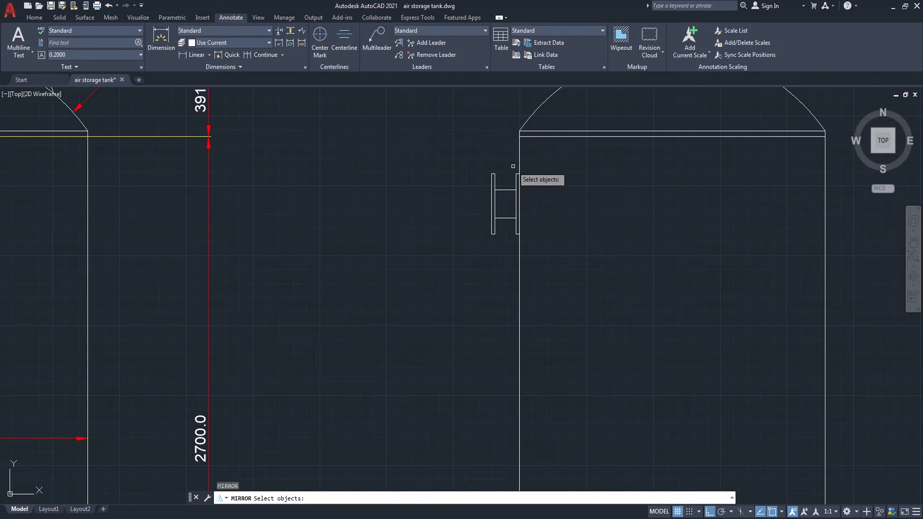
pyautogui.click(515, 165)
pyautogui.click(474, 261)
pyautogui.scroll(-2, 469, 262)
pyautogui.press('Return')
pyautogui.click(595, 182)
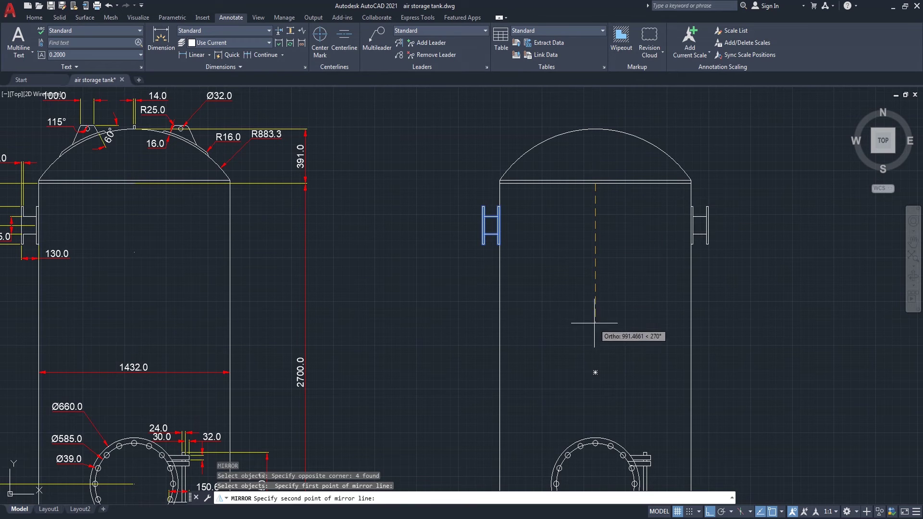
pyautogui.click(595, 372)
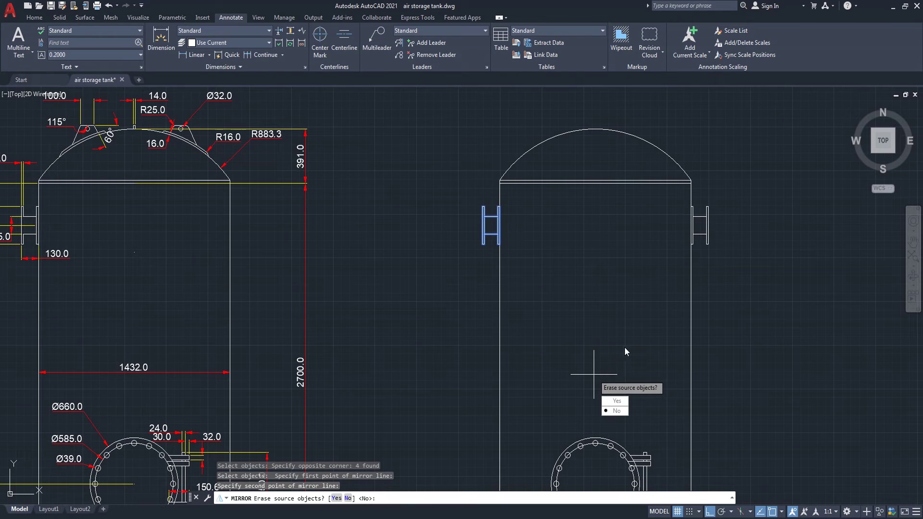
pyautogui.click(616, 412)
# Step: Mirror the right nozzle about a horizontal line through the right wall's midpoint, erasing the source nozzle
pyautogui.scroll(-3, 553, 269)
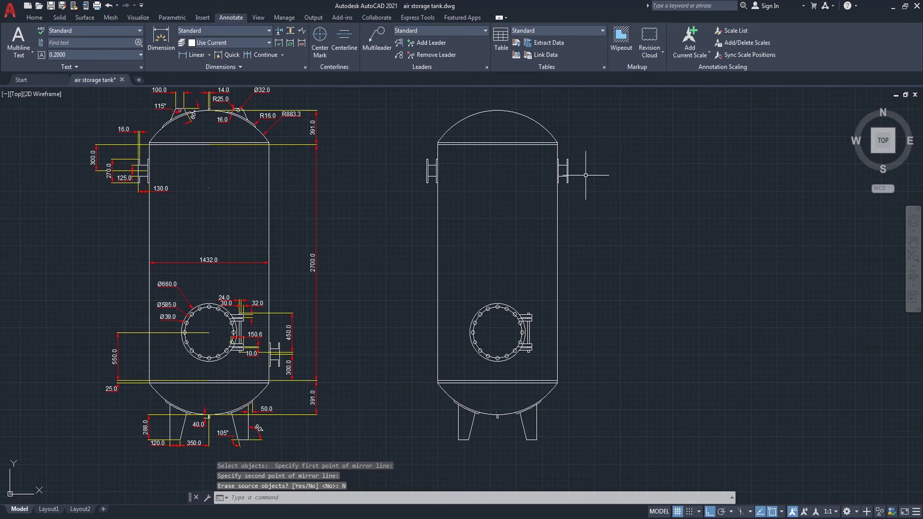
pyautogui.press('Return')
pyautogui.click(589, 153)
pyautogui.click(562, 175)
pyautogui.scroll(5, 563, 175)
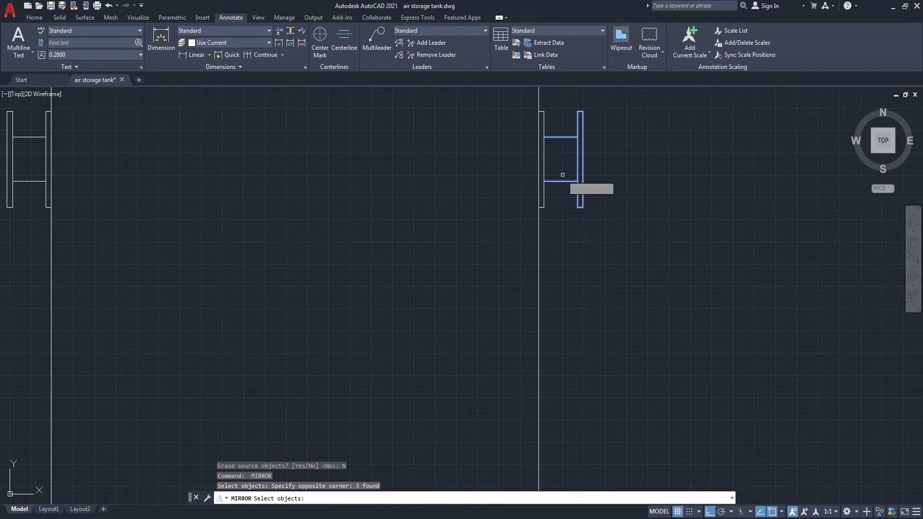
pyautogui.click(546, 169)
pyautogui.scroll(-4, 553, 181)
pyautogui.press('Return')
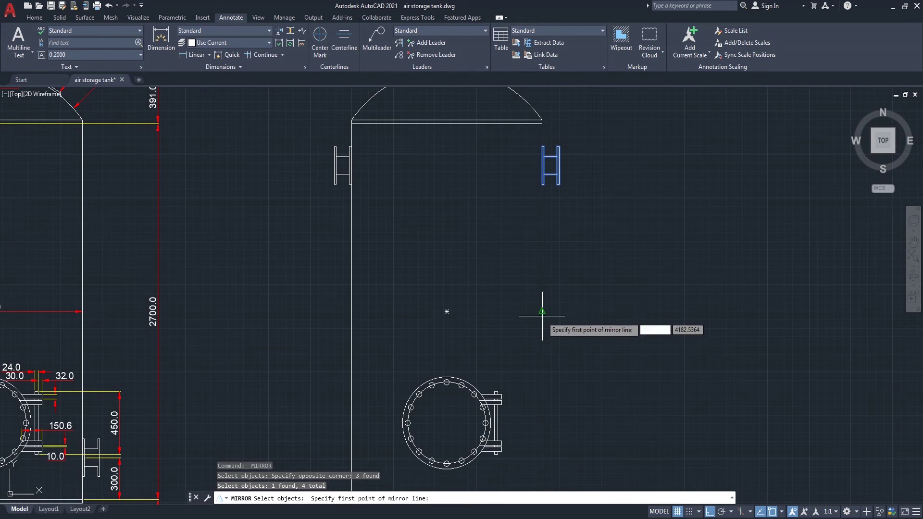
pyautogui.click(542, 311)
pyautogui.scroll(-4, 676, 291)
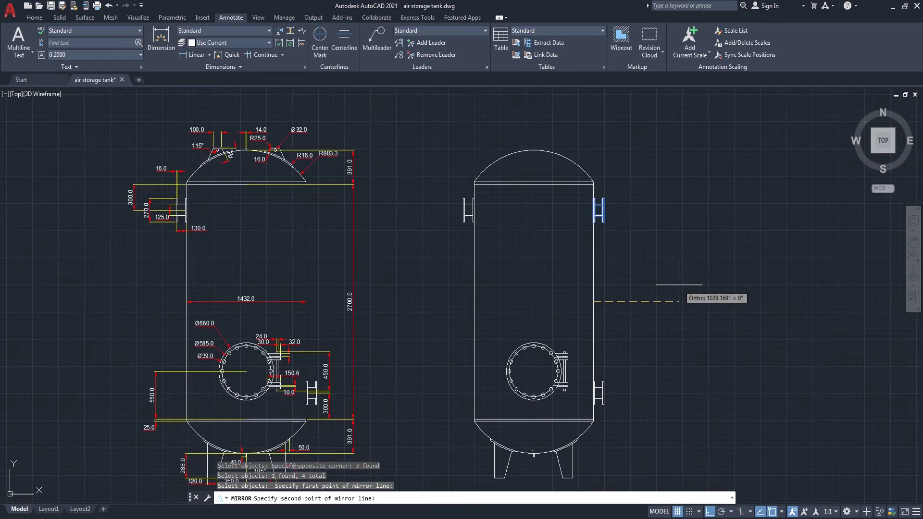
pyautogui.click(681, 295)
pyautogui.click(710, 321)
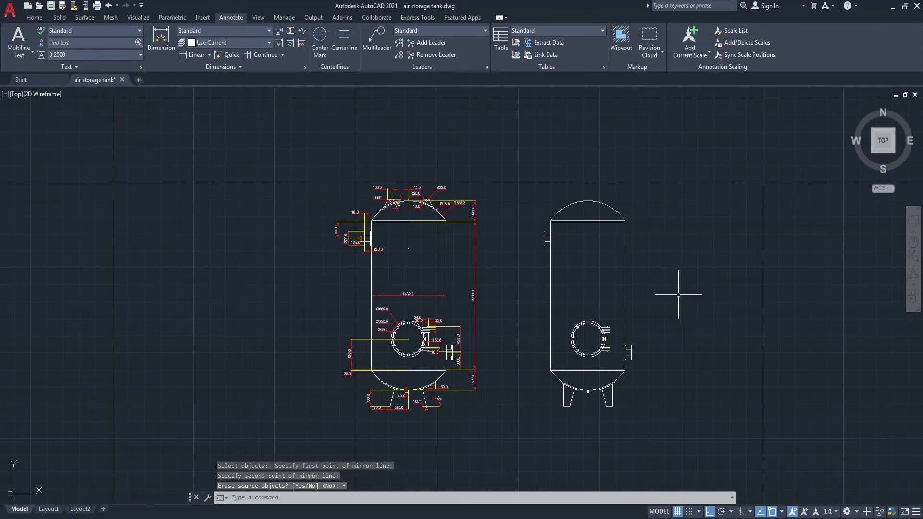
pyautogui.scroll(2, 646, 318)
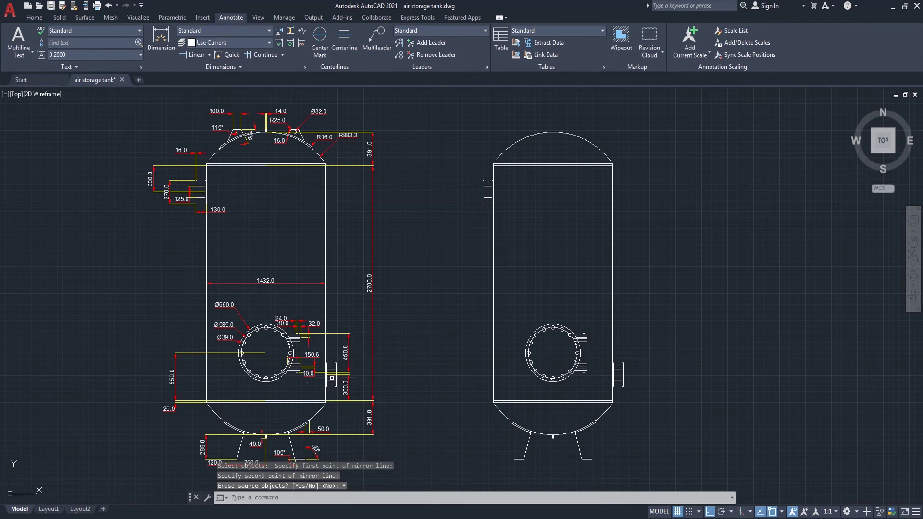
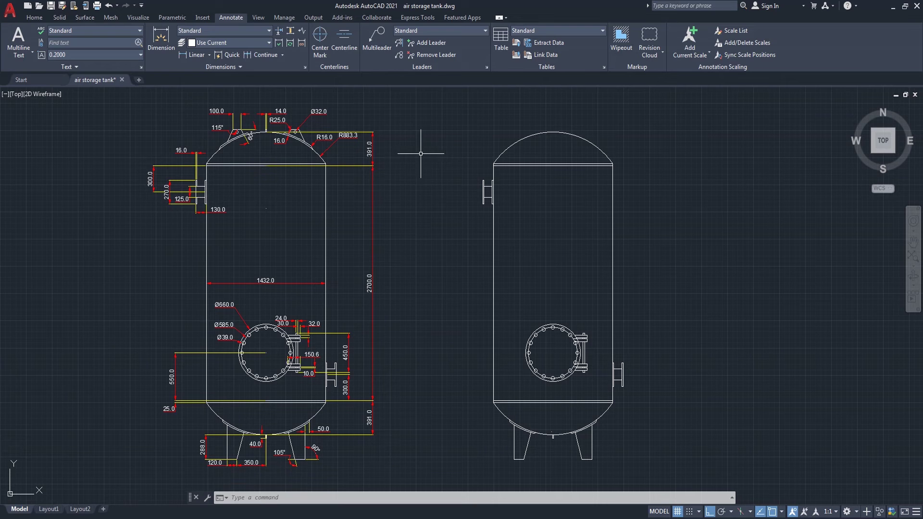
pyautogui.moveTo(403, 152); pyautogui.dragTo(437, 183, button='middle')
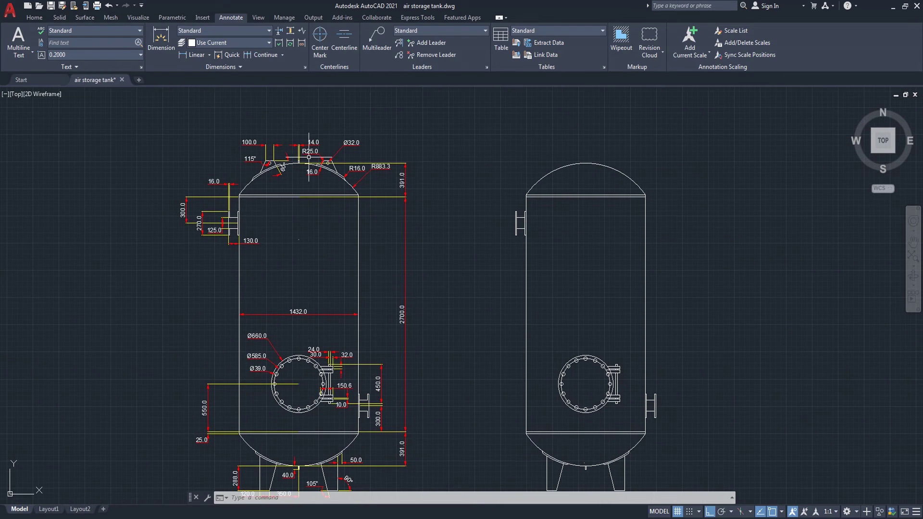
pyautogui.scroll(5, 318, 158)
pyautogui.moveTo(543, 203)
pyautogui.mouseDown(button='middle')
pyautogui.moveTo(427, 226)
pyautogui.moveTo(422, 219)
pyautogui.mouseUp(button='middle')
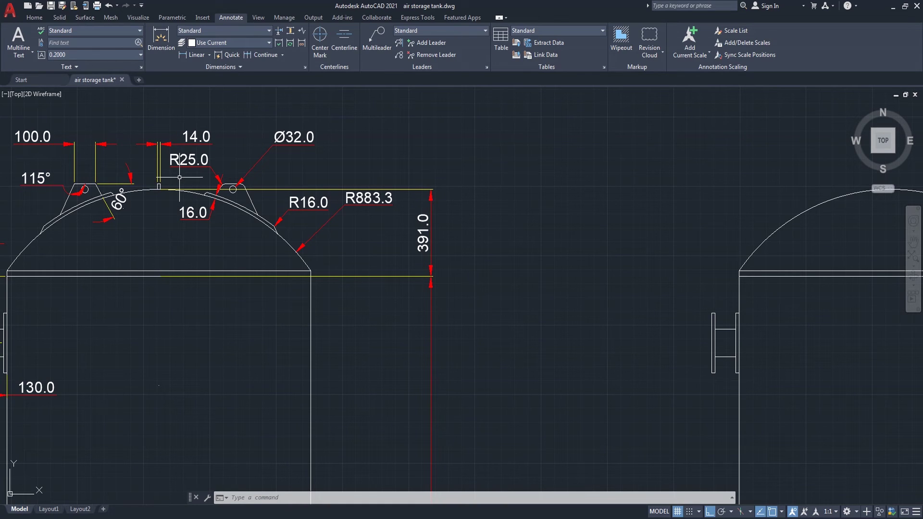
# Step: Dimension the height of the small fitting at the apex of the reference tank's top head
pyautogui.moveTo(176, 182); pyautogui.dragTo(255, 158, button='middle')
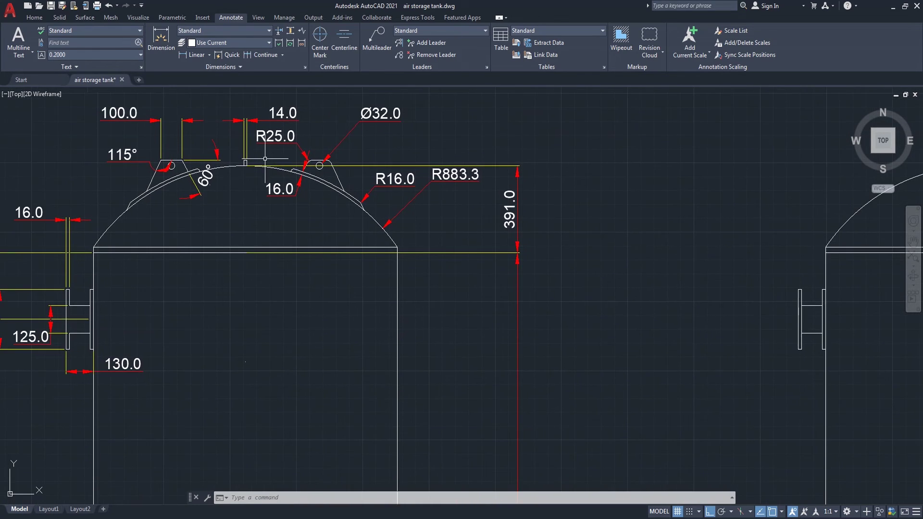
pyautogui.scroll(2, 245, 150)
pyautogui.click(197, 55)
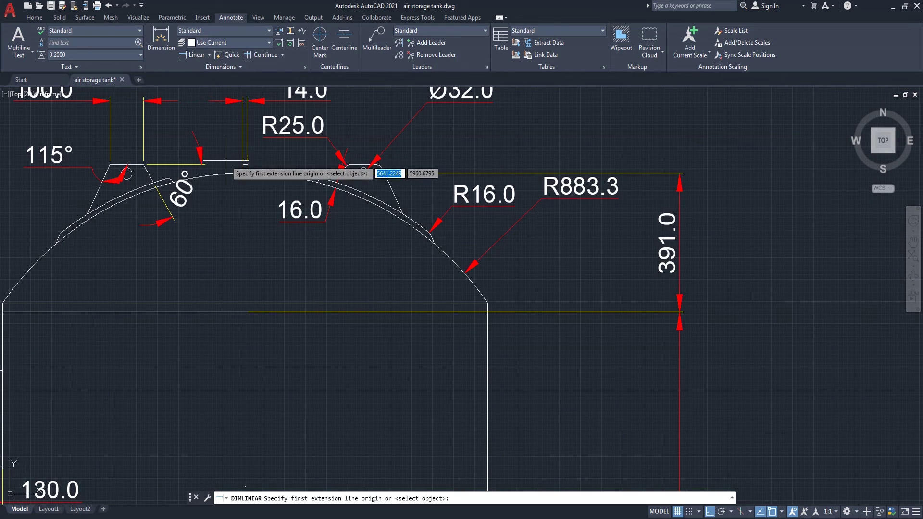
pyautogui.scroll(4, 238, 173)
pyautogui.click(234, 166)
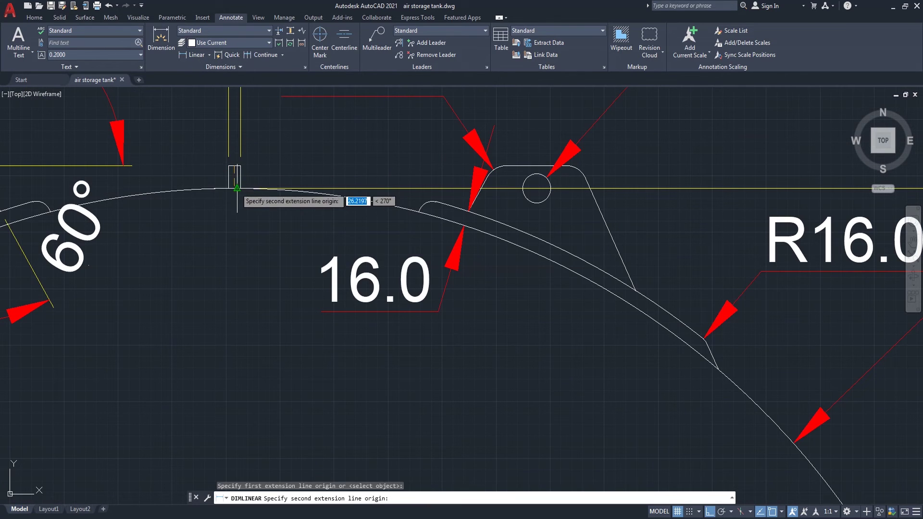
pyautogui.click(234, 187)
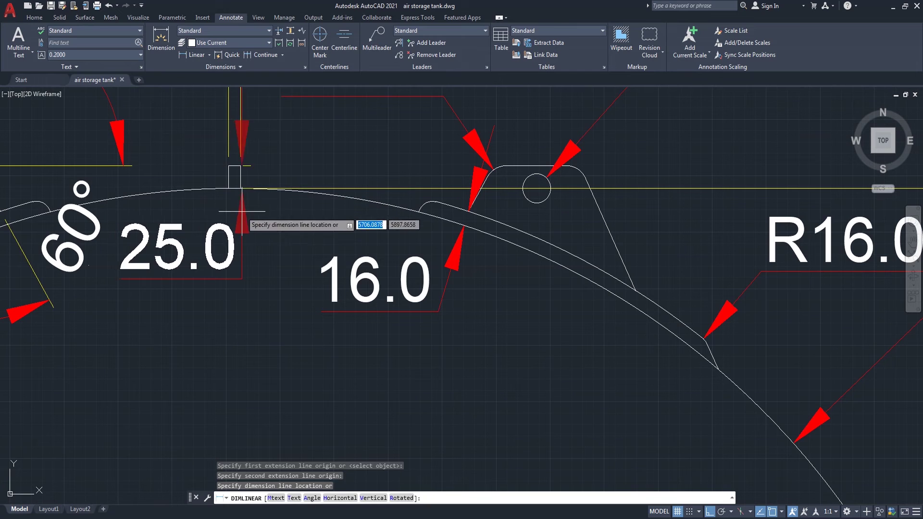
pyautogui.click(274, 221)
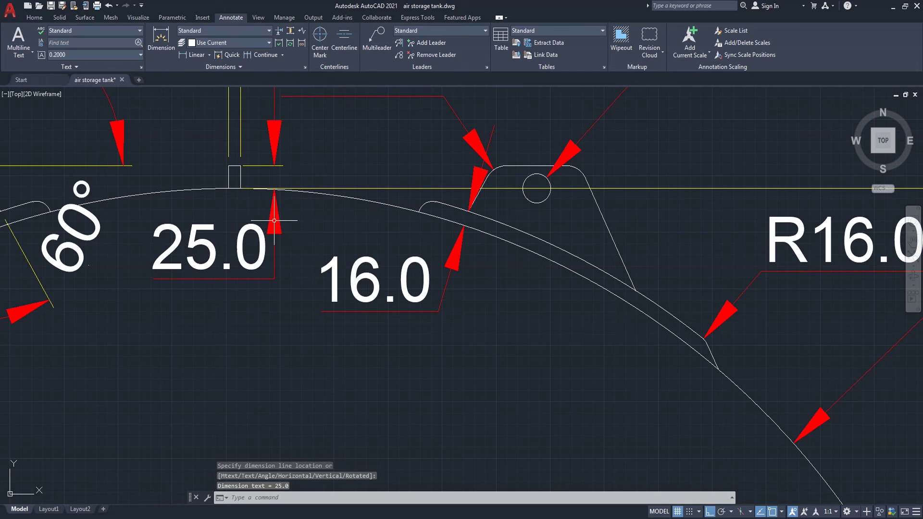
# Step: Draw a vertical polyline 25 long upward from the apex of the new tank's top head
pyautogui.scroll(-8, 556, 228)
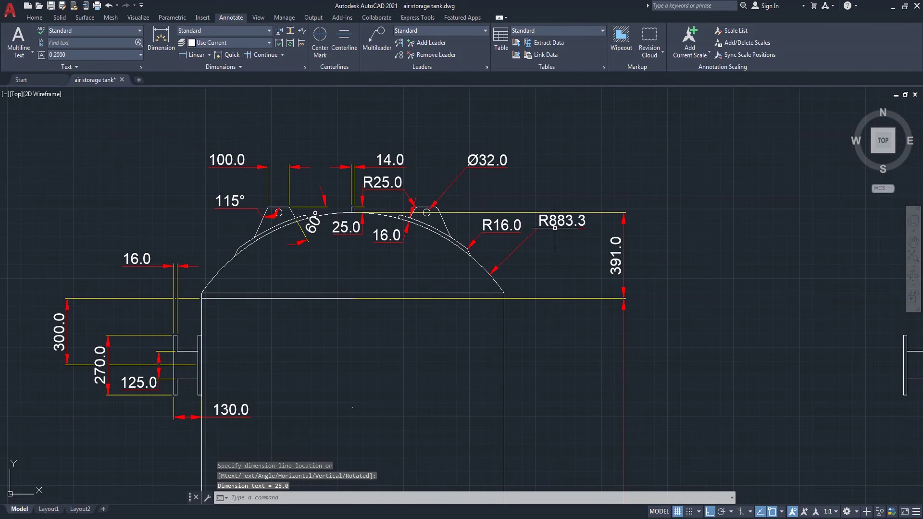
pyautogui.scroll(-2, 556, 229)
pyautogui.moveTo(651, 244); pyautogui.dragTo(472, 222, button='middle')
pyautogui.scroll(2, 651, 206)
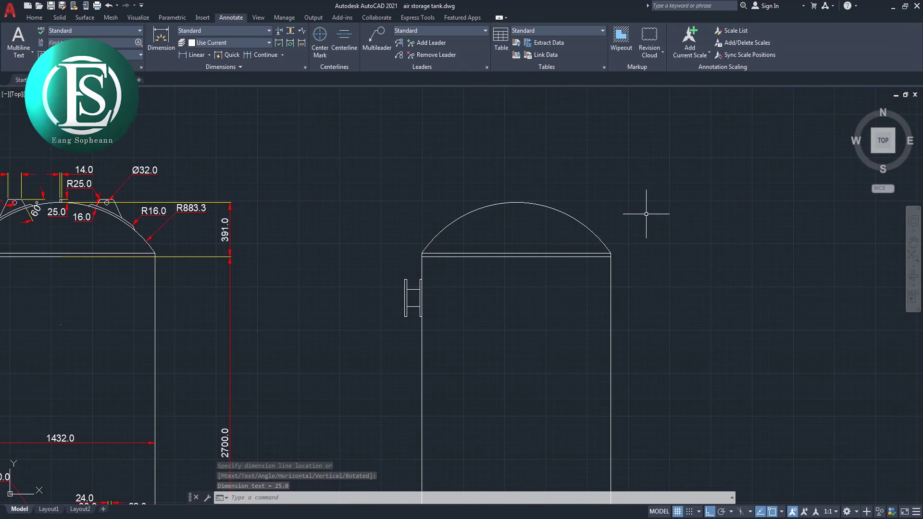
pyautogui.write('pl')
pyautogui.press('Return')
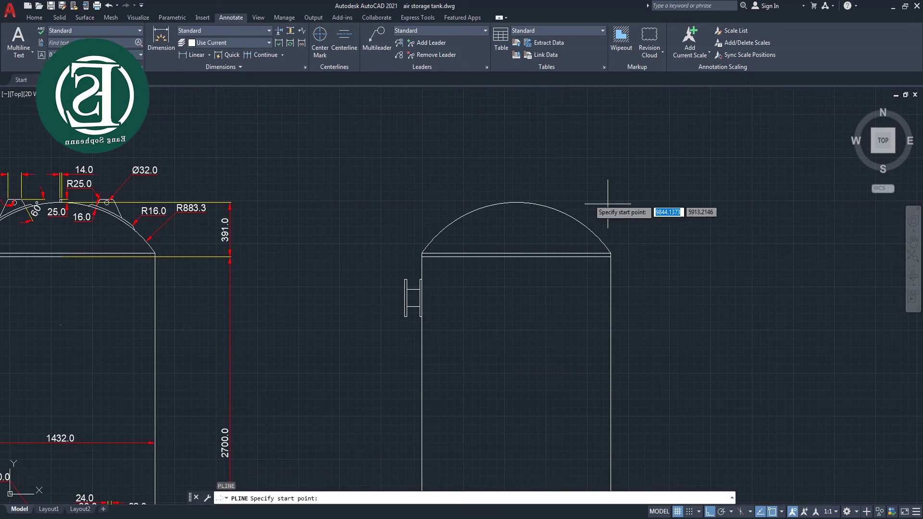
pyautogui.click(515, 202)
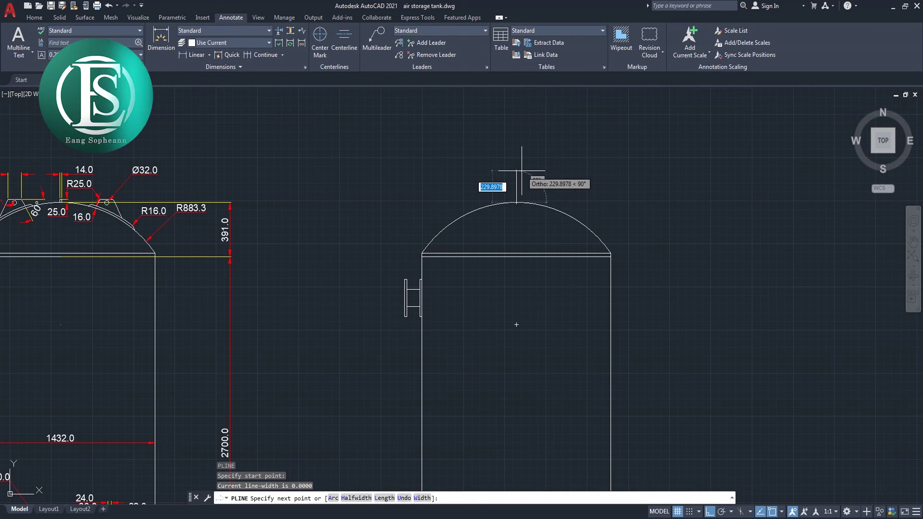
pyautogui.write('25')
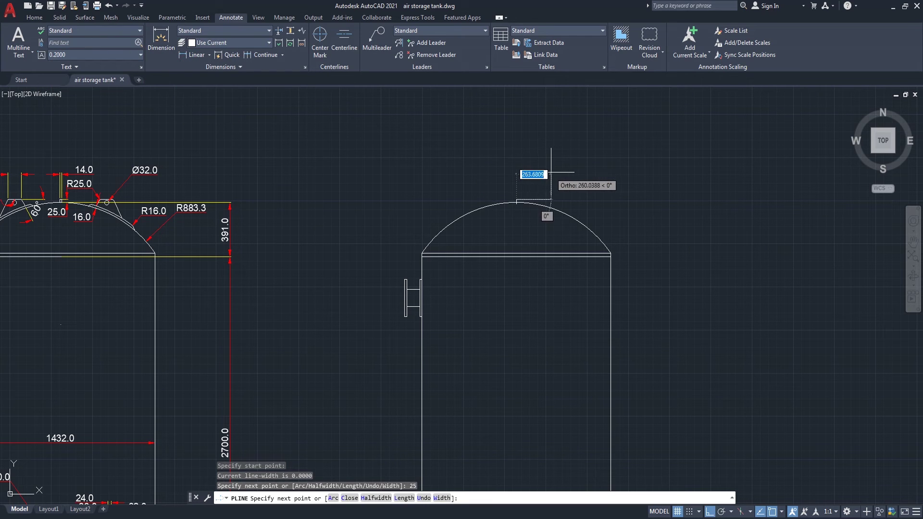
pyautogui.press('Return')
# Step: Offset the vertical line at the apex by 7 to both sides
pyautogui.scroll(5, 541, 184)
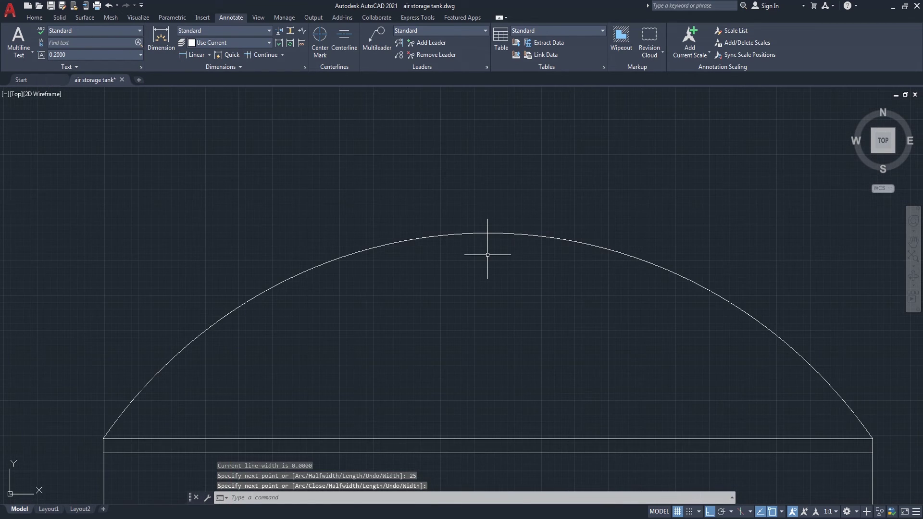
pyautogui.press('Return')
pyautogui.write('7')
pyautogui.press('Return')
pyautogui.scroll(2, 486, 229)
pyautogui.click(485, 240)
pyautogui.click(514, 224)
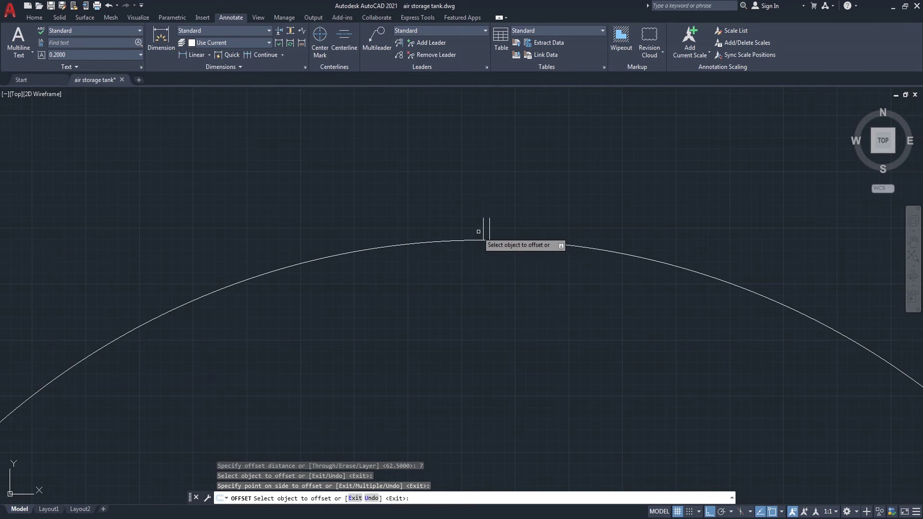
pyautogui.click(484, 227)
pyautogui.click(439, 200)
pyautogui.press('Return')
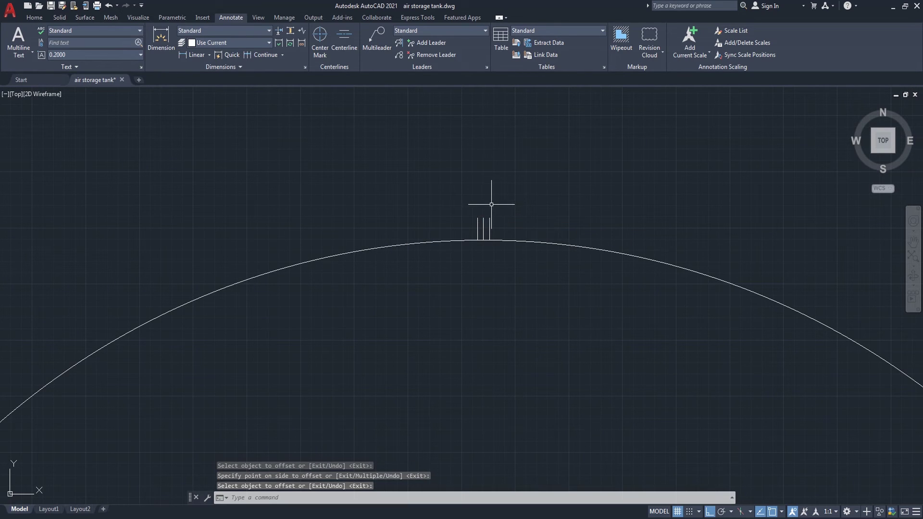
# Step: Erase the middle of the three vertical lines at the head's apex
pyautogui.scroll(2, 482, 224)
pyautogui.click(493, 206)
pyautogui.click(476, 226)
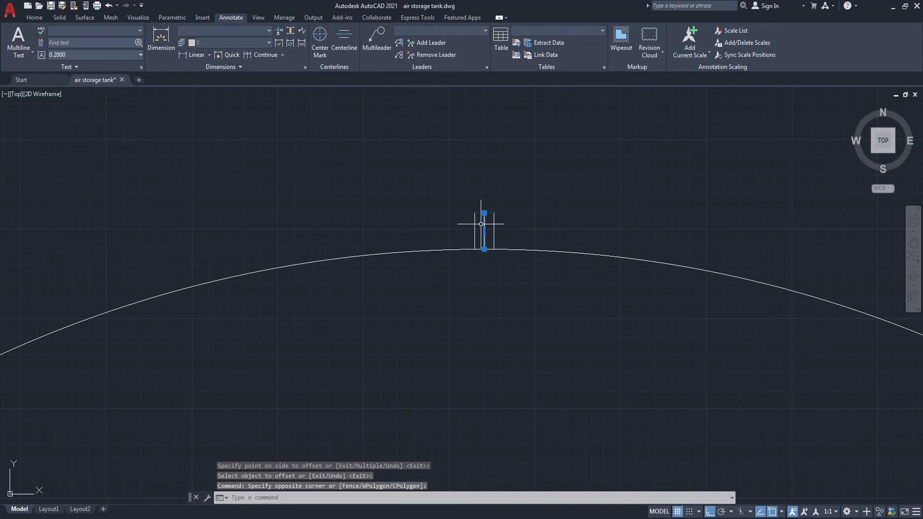
pyautogui.write('E')
pyautogui.press('Return')
# Step: Close the top of the apex fitting with a horizontal line between its two sides and join the three segments into one polyline
pyautogui.write('pl')
pyautogui.press('Return')
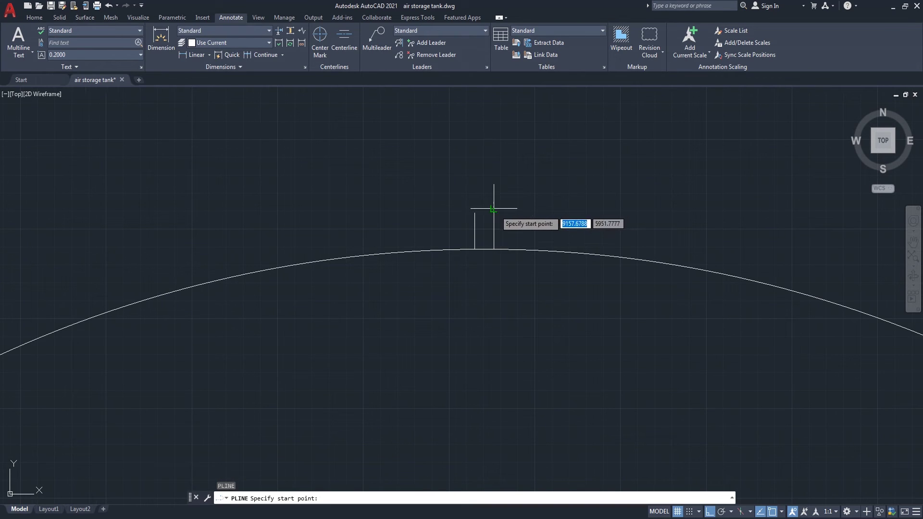
pyautogui.click(475, 213)
pyautogui.press('Return')
pyautogui.scroll(-3, 529, 185)
pyautogui.scroll(2, 529, 186)
pyautogui.click(520, 190)
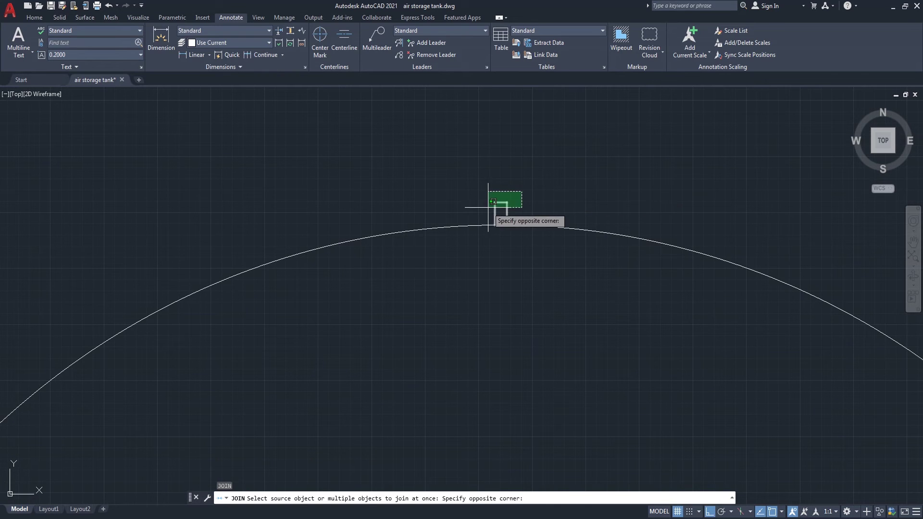
pyautogui.click(488, 214)
pyautogui.press('Return')
# Step: Dimension the horizontal distance from the reference head's apex to the centre of the left lifting lug's hole
pyautogui.scroll(-5, 495, 191)
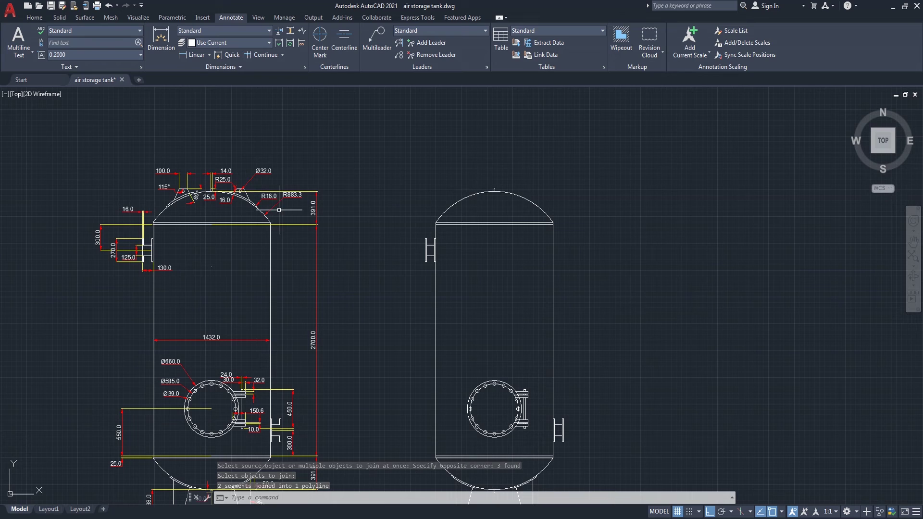
pyautogui.scroll(5, 209, 194)
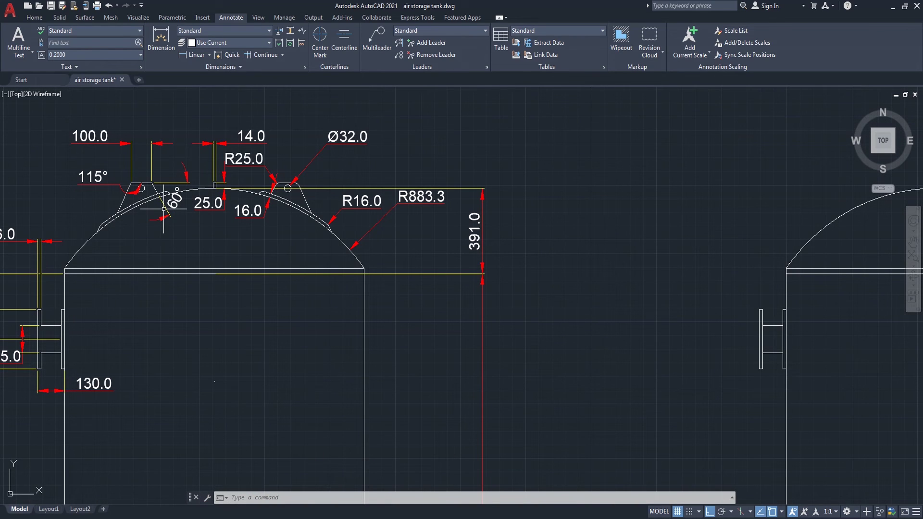
pyautogui.scroll(2, 134, 199)
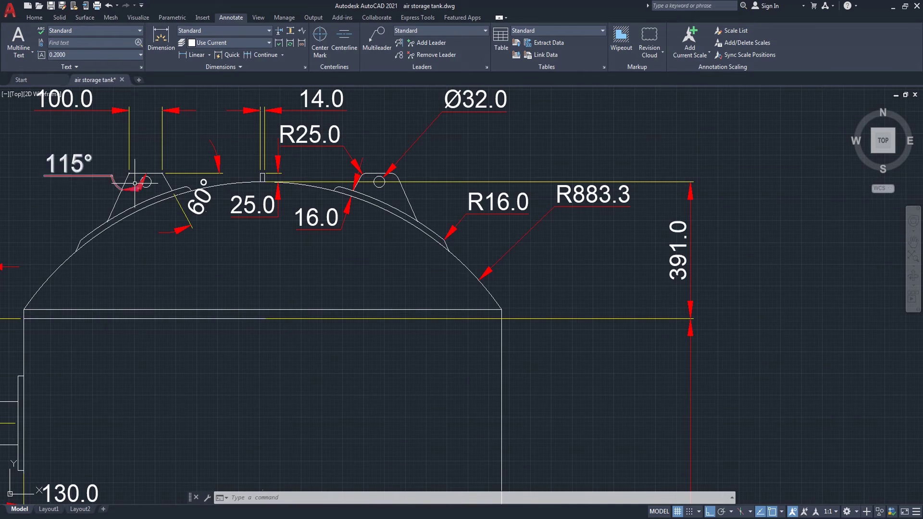
pyautogui.click(193, 54)
pyautogui.scroll(2, 144, 200)
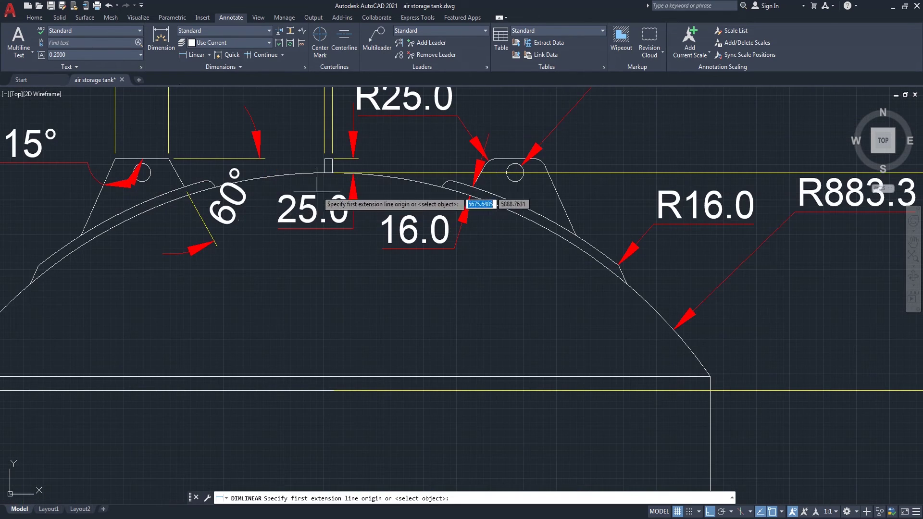
pyautogui.click(329, 173)
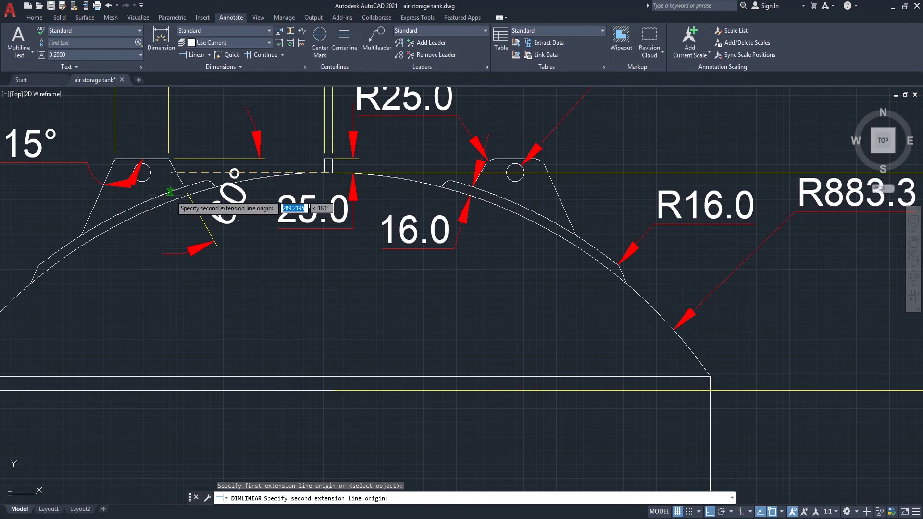
pyautogui.click(142, 172)
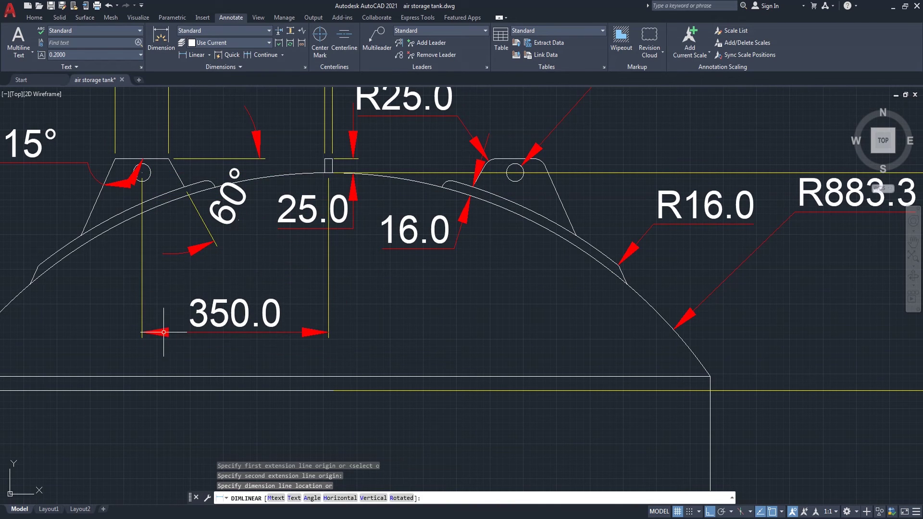
pyautogui.click(160, 331)
# Step: Draw a horizontal guide line 350 long to the left from the apex of the new tank's top head
pyautogui.scroll(-5, 157, 316)
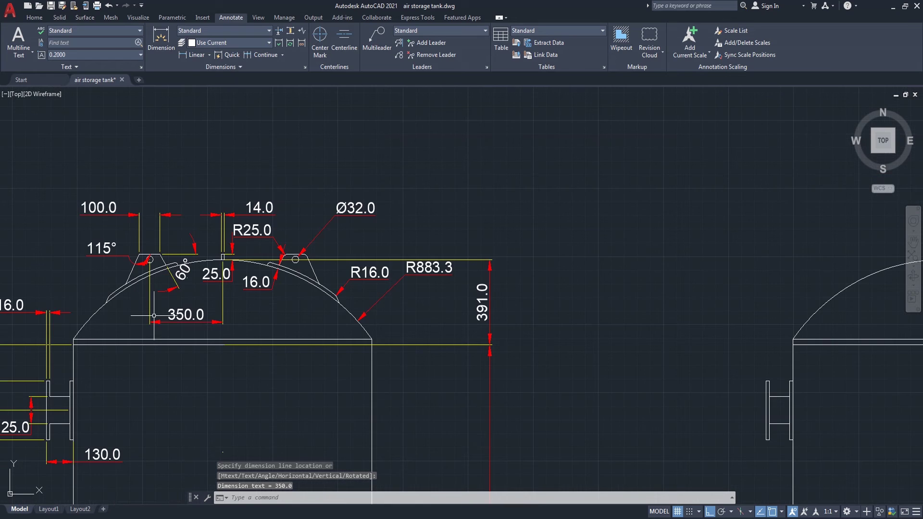
pyautogui.scroll(-3, 407, 319)
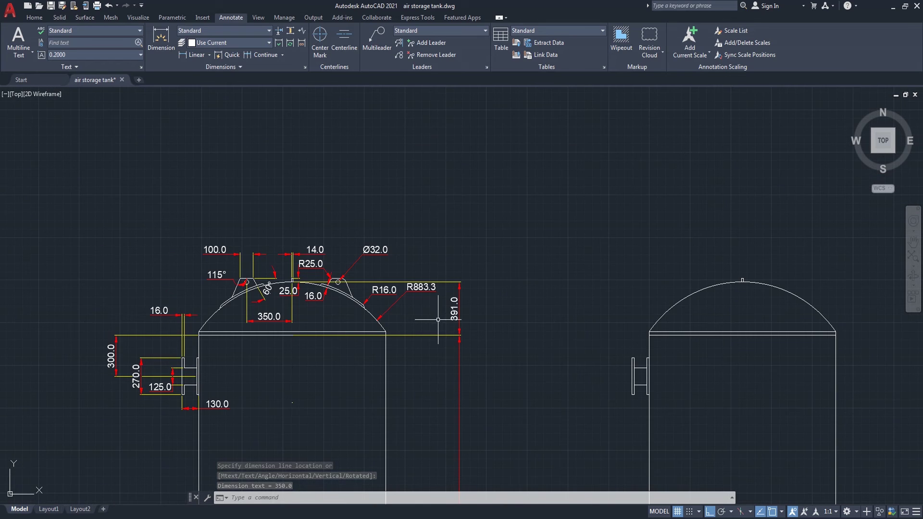
pyautogui.moveTo(497, 318); pyautogui.dragTo(417, 273, button='middle')
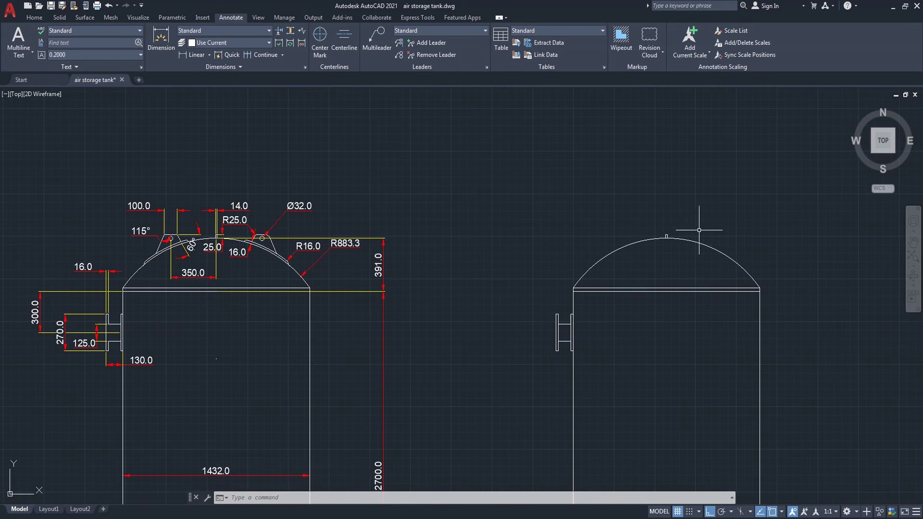
pyautogui.scroll(3, 722, 228)
pyautogui.moveTo(664, 231); pyautogui.dragTo(552, 216, button='middle')
pyautogui.write('pl')
pyautogui.press('Return')
pyautogui.scroll(5, 520, 206)
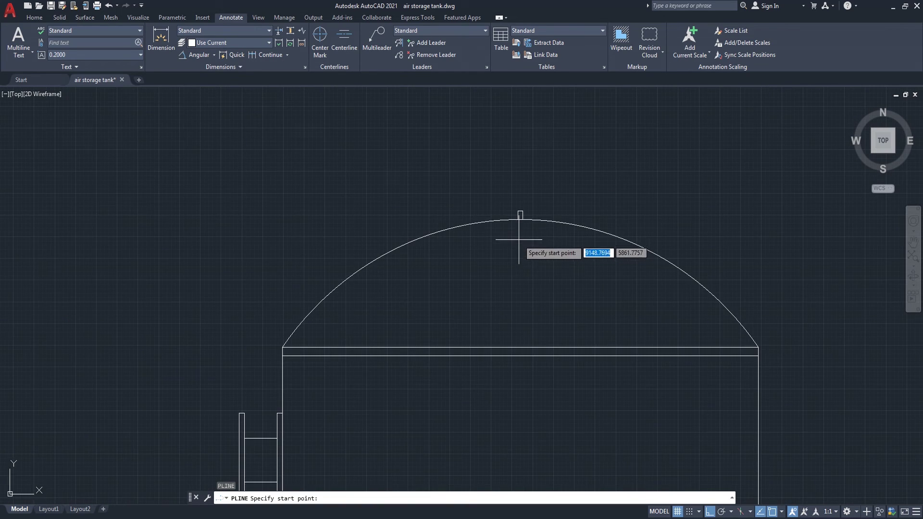
pyautogui.click(522, 210)
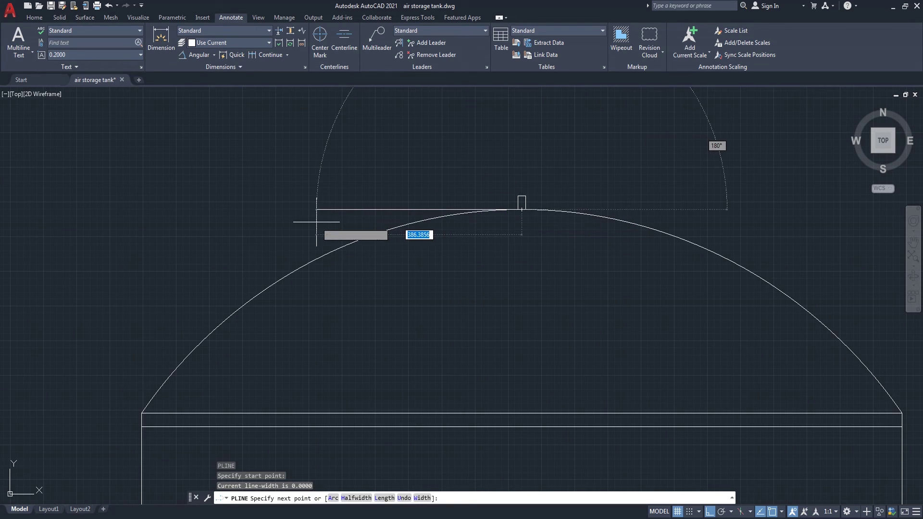
pyautogui.write('350')
pyautogui.press('Return')
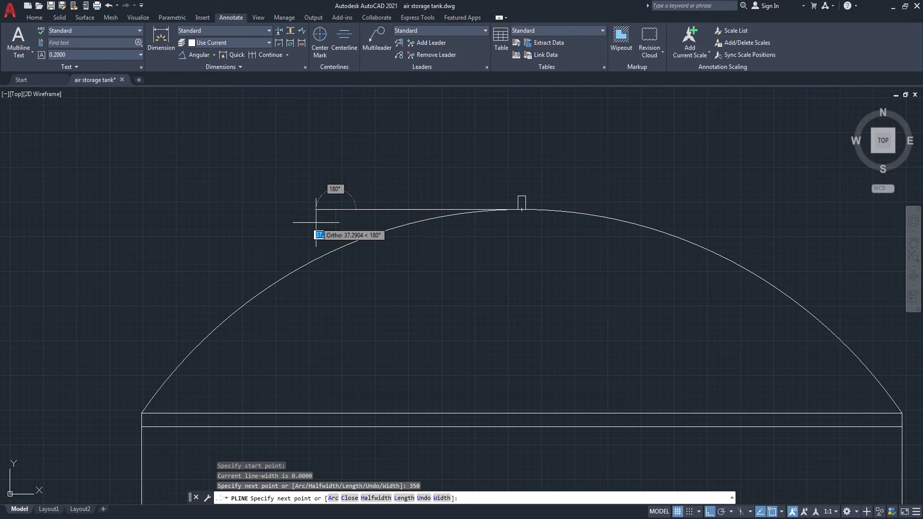
pyautogui.press('Return')
# Step: Draw a circle of diameter 32 centred on the left end of the horizontal guide line for the lug hole
pyautogui.write('c')
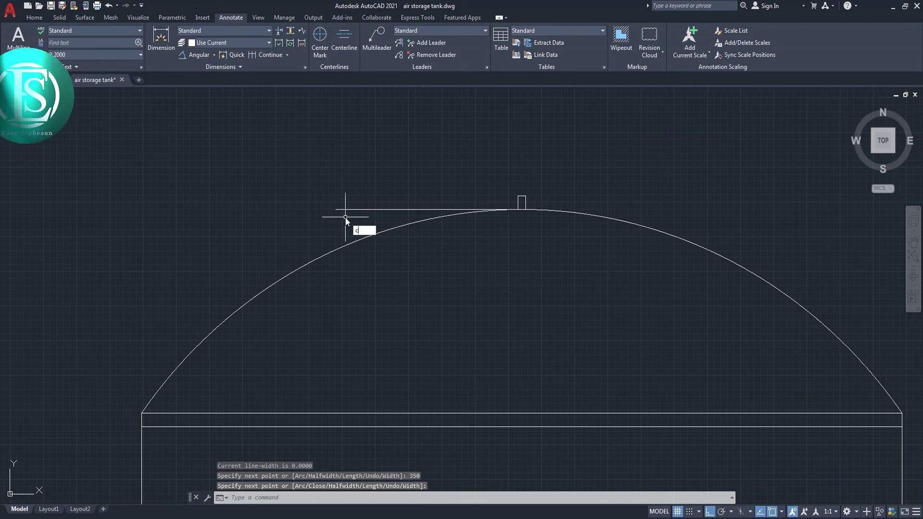
pyautogui.press('Return')
pyautogui.click(337, 210)
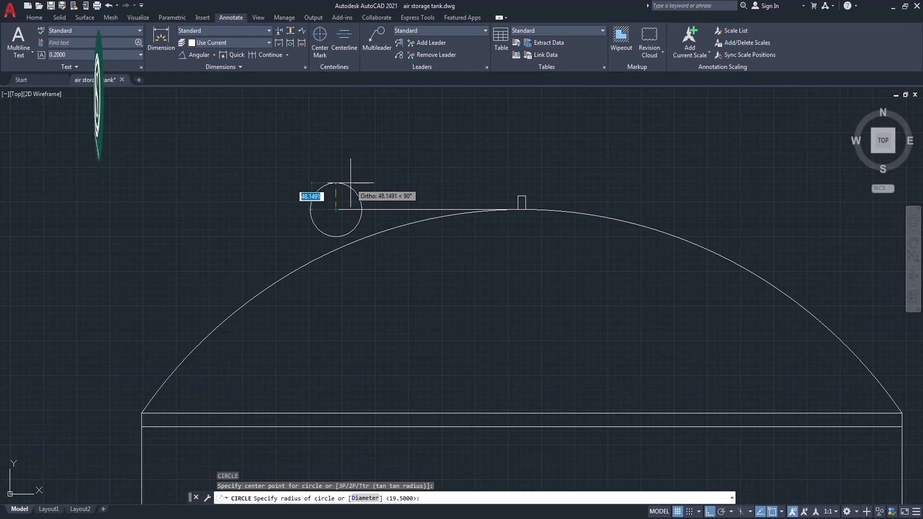
pyautogui.write('d')
pyautogui.press('Return')
pyautogui.write('32')
pyautogui.press('Return')
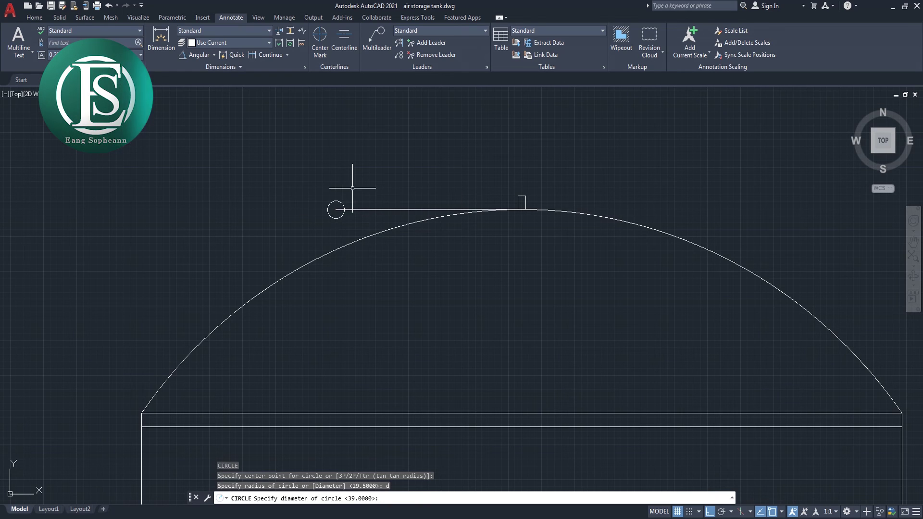
# Step: Examine the lifting lug dimensions on the reference tank's top head
pyautogui.scroll(-6, 392, 188)
pyautogui.moveTo(220, 215); pyautogui.dragTo(385, 226, button='middle')
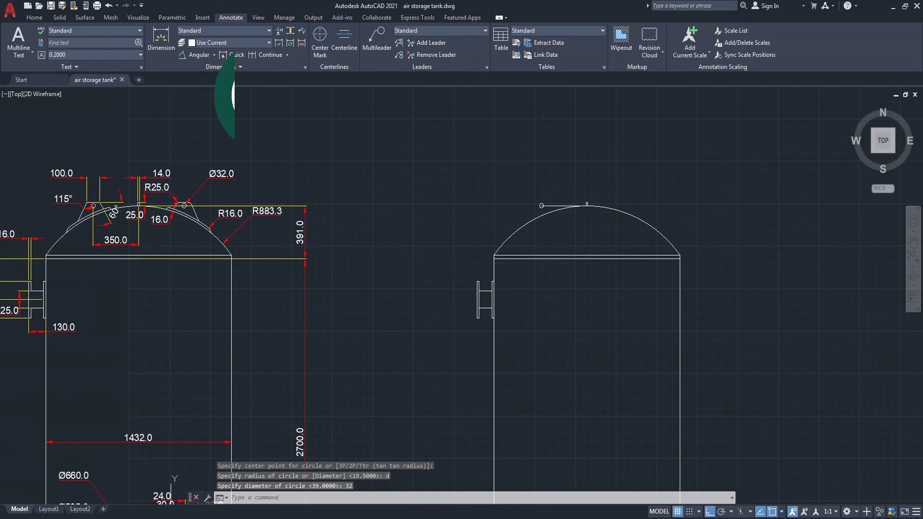
pyautogui.scroll(4, 175, 225)
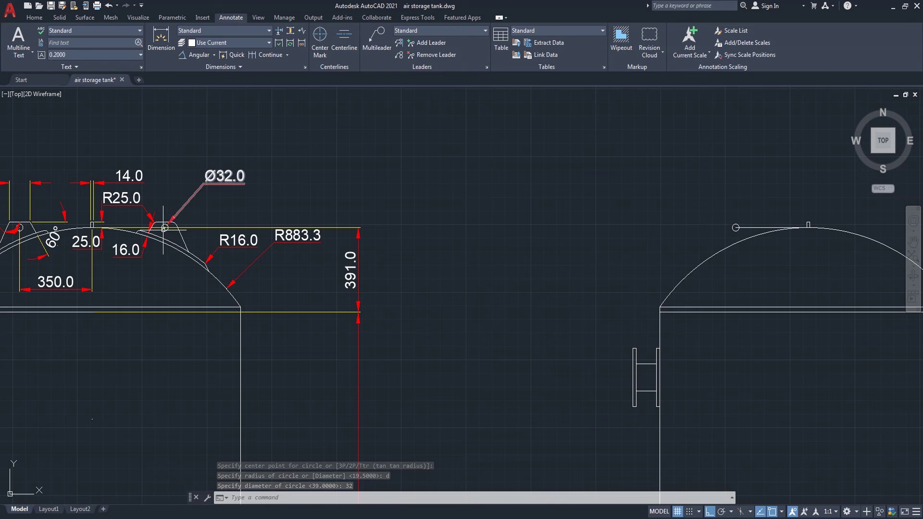
pyautogui.scroll(-3, 194, 230)
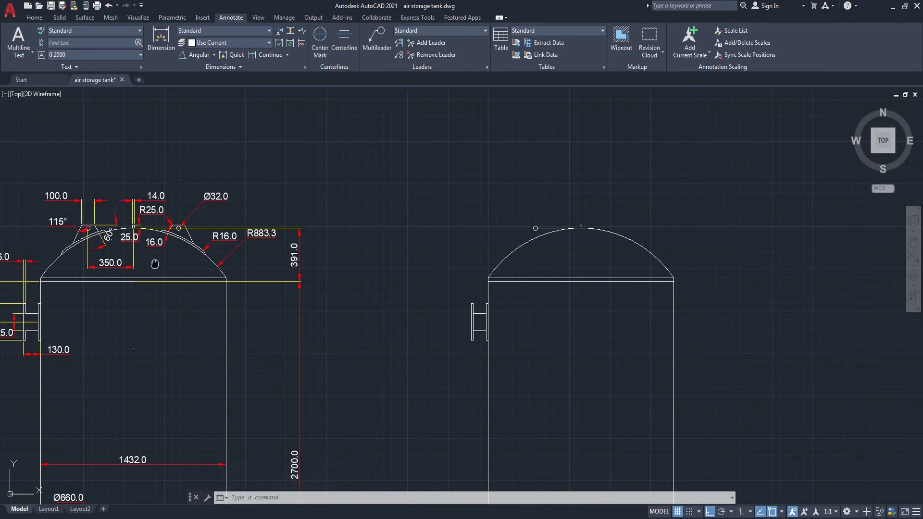
pyautogui.moveTo(155, 264); pyautogui.dragTo(263, 242, button='middle')
pyautogui.scroll(2, 263, 242)
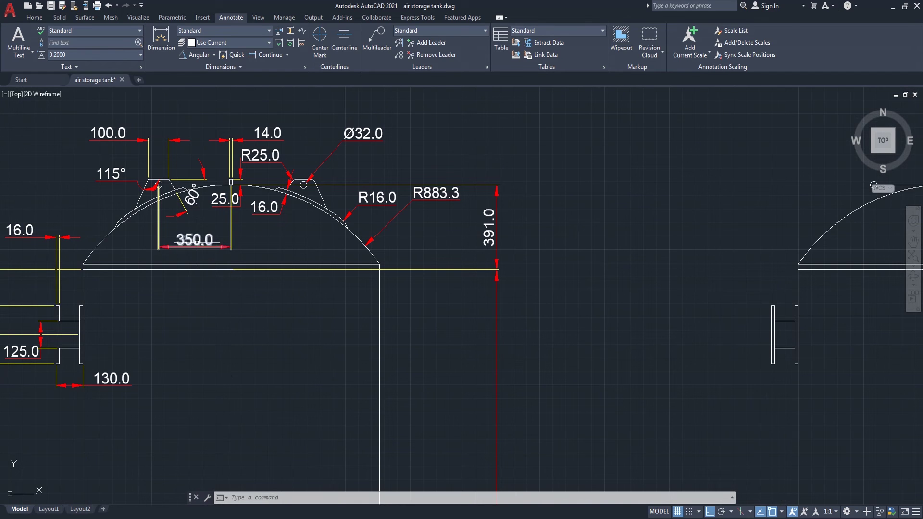
# Step: Draw a vertical guide line 25 long upward from the centre of the new lug hole
pyautogui.scroll(-4, 195, 240)
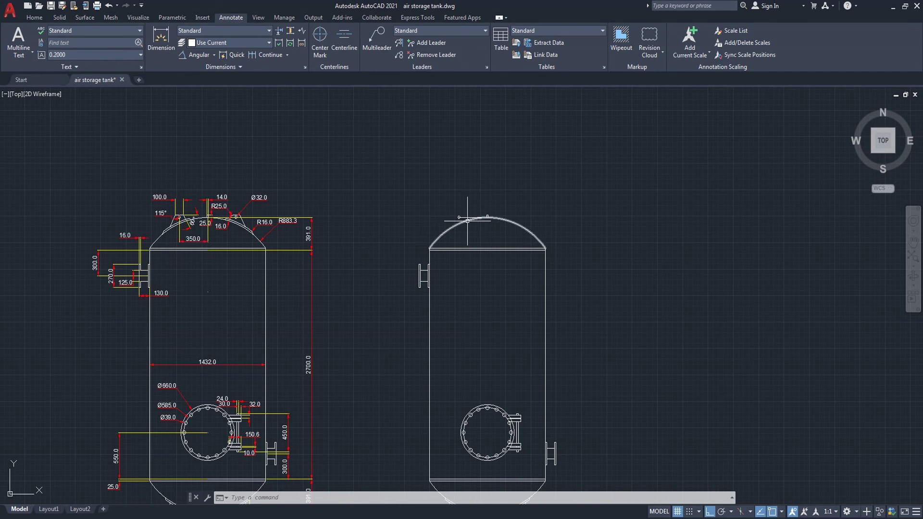
pyautogui.scroll(8, 432, 226)
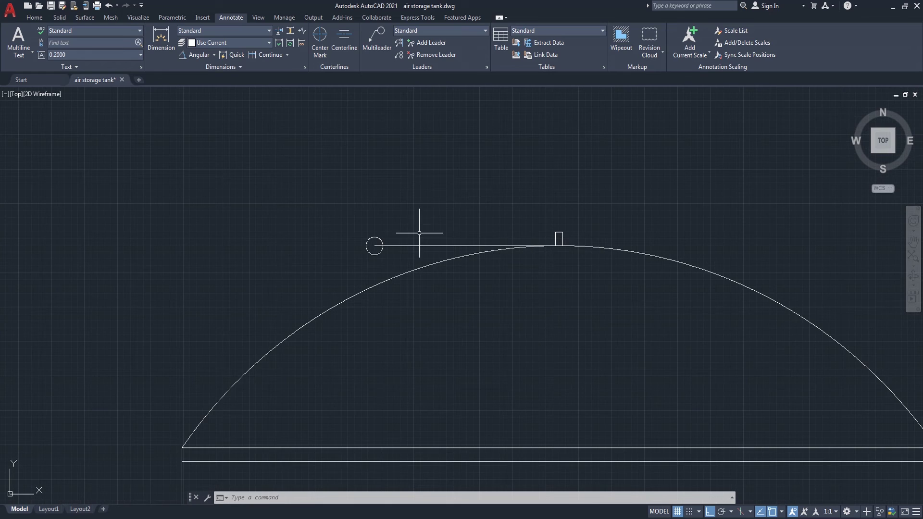
pyautogui.press('Return')
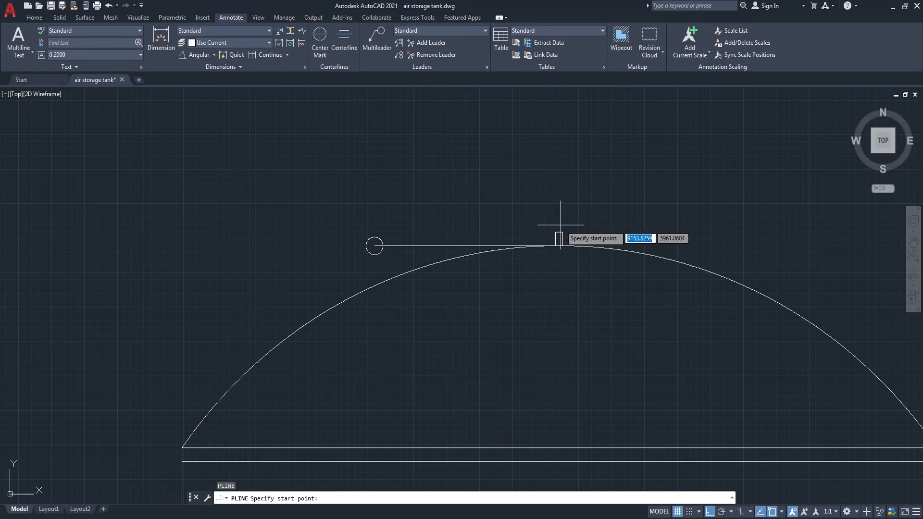
pyautogui.click(374, 246)
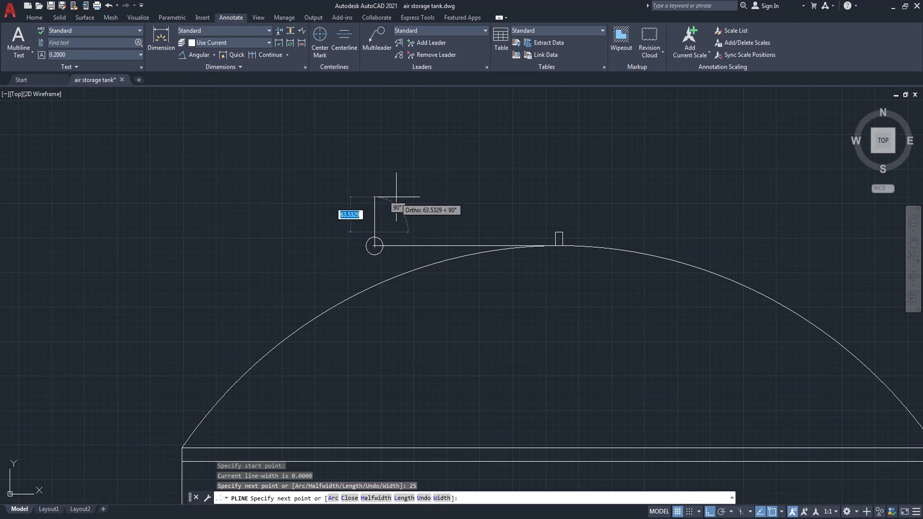
pyautogui.press('Return')
pyautogui.press('Return')
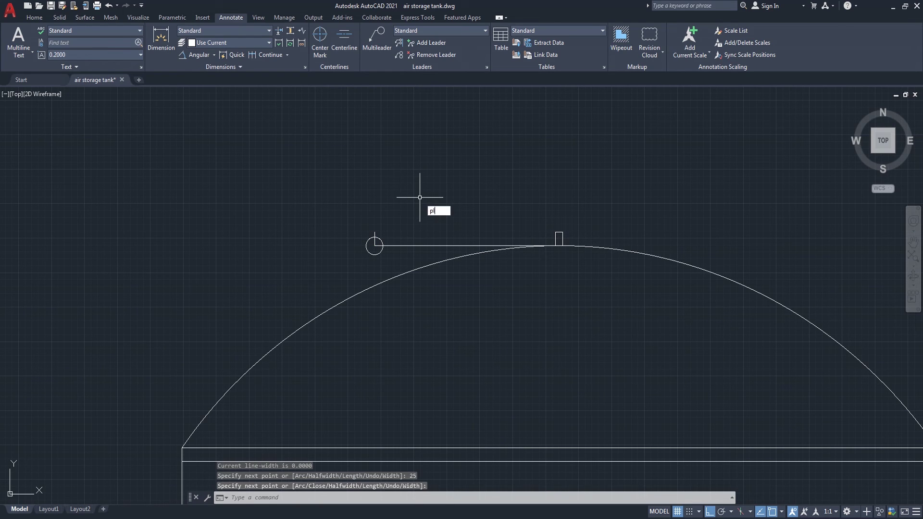
# Step: Draw a horizontal line 100 long above the lug hole for the lug's top edge
pyautogui.press('Return')
pyautogui.click(348, 182)
pyautogui.write('100')
pyautogui.press('Return')
pyautogui.press('Return')
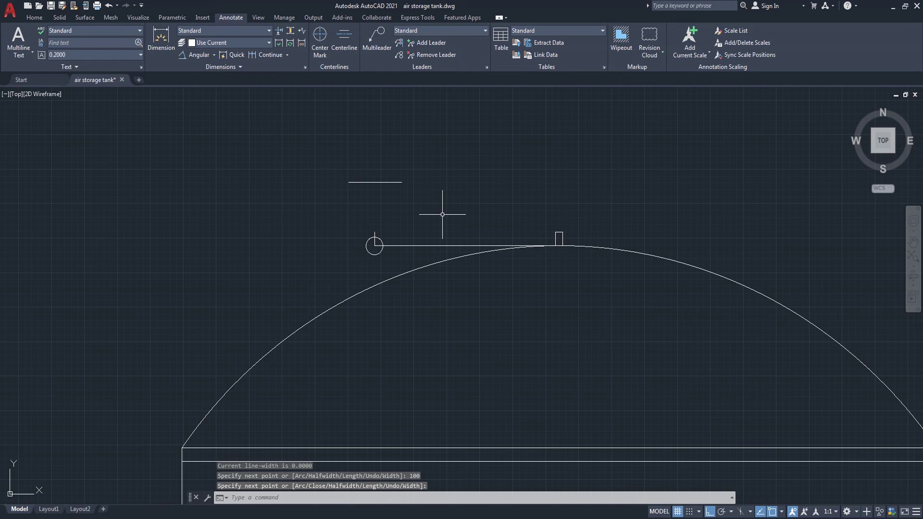
# Step: Move the 100 long line by its midpoint onto the upper end of the vertical guide line
pyautogui.press('Return')
pyautogui.click(403, 170)
pyautogui.click(362, 199)
pyautogui.press('Return')
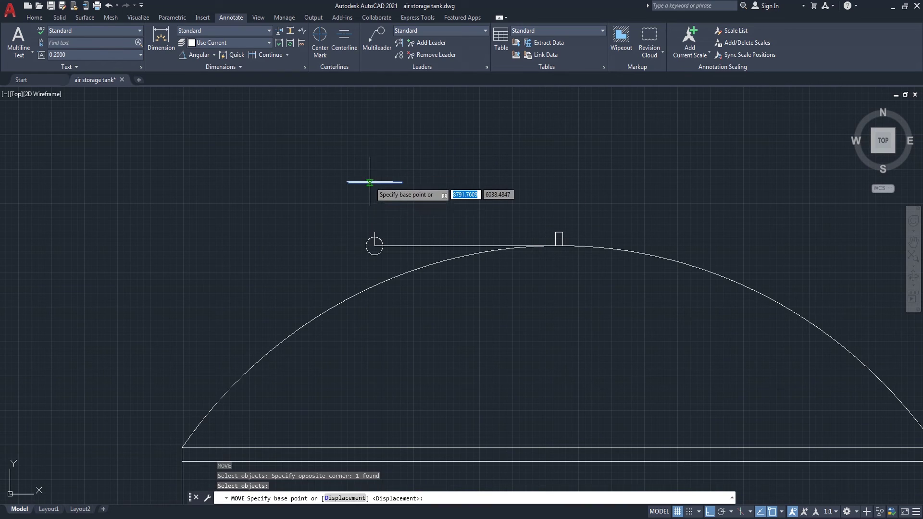
pyautogui.click(375, 182)
pyautogui.click(377, 232)
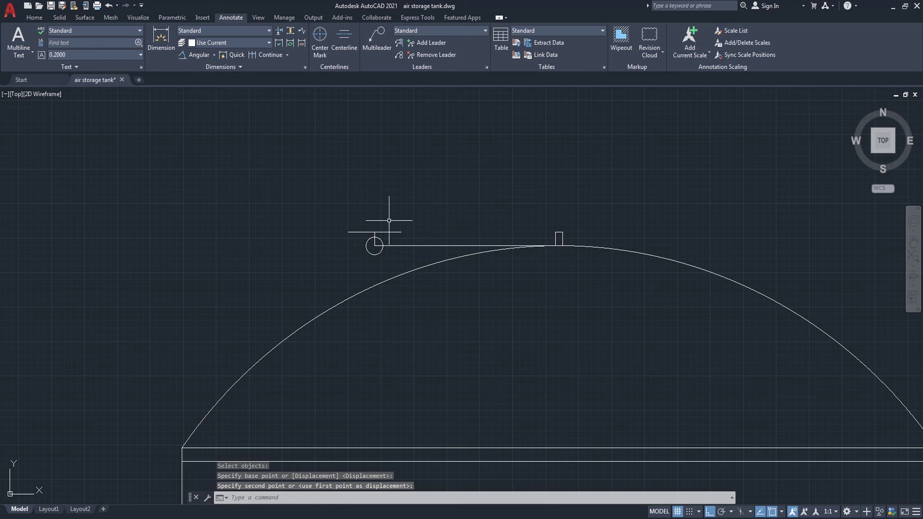
# Step: Erase the horizontal and vertical guide lines at the lug hole
pyautogui.scroll(2, 394, 260)
pyautogui.click(424, 223)
pyautogui.click(371, 245)
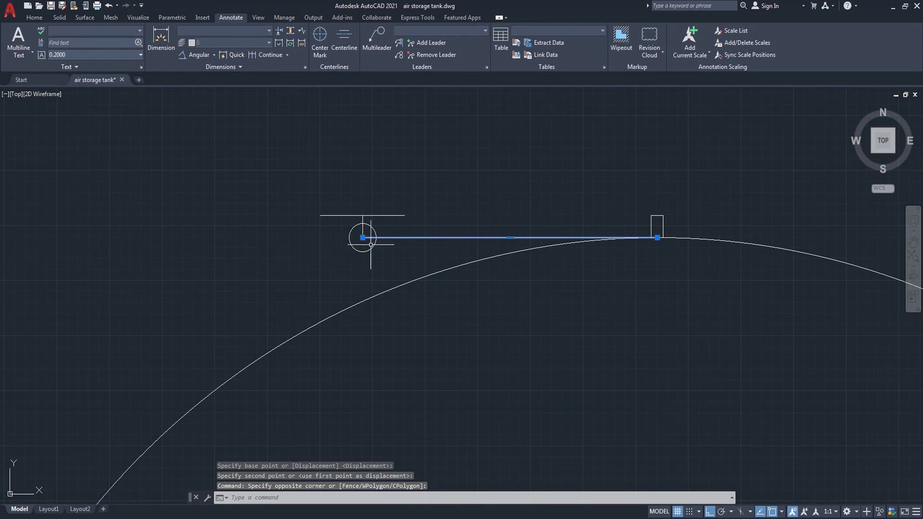
pyautogui.click(363, 231)
pyautogui.write('e')
pyautogui.press('Return')
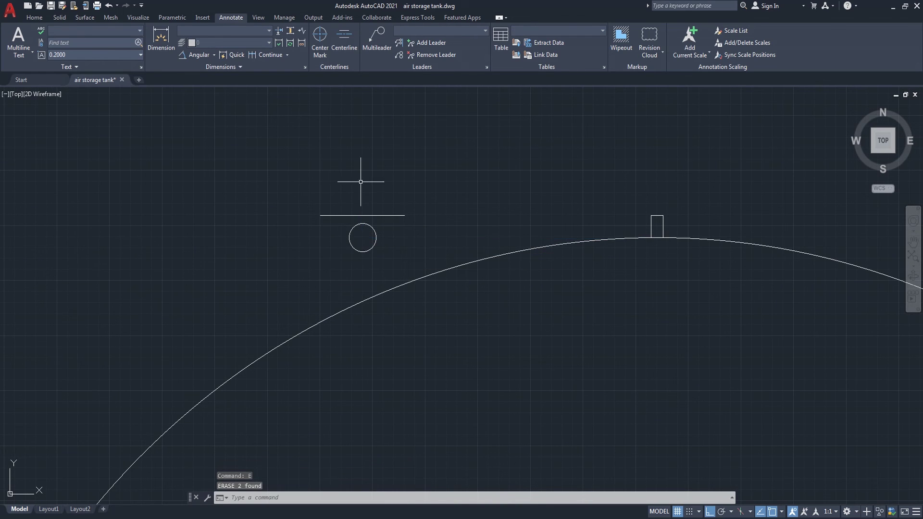
# Step: With Ortho off, draw a line 350 long at -115° from the left end of the lug's top edge
pyautogui.scroll(-3, 366, 178)
pyautogui.scroll(2, 377, 167)
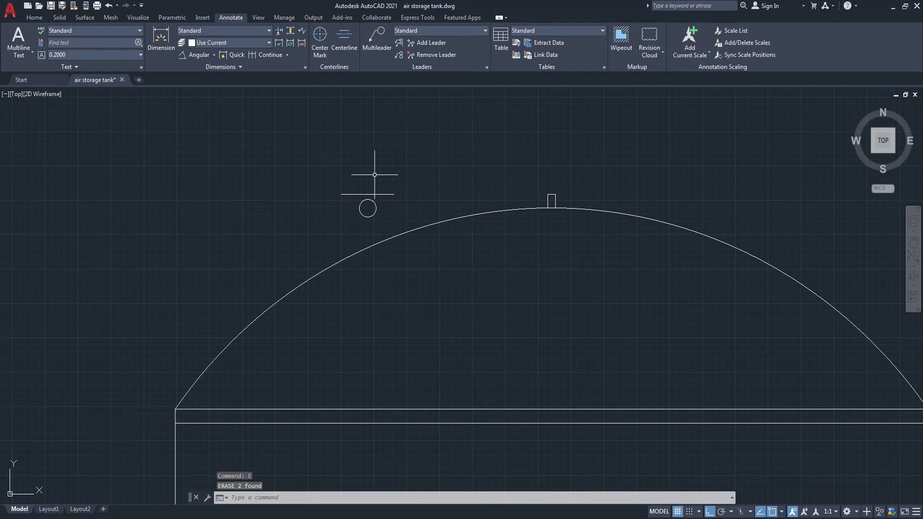
pyautogui.scroll(-2, 374, 174)
pyautogui.press('Return')
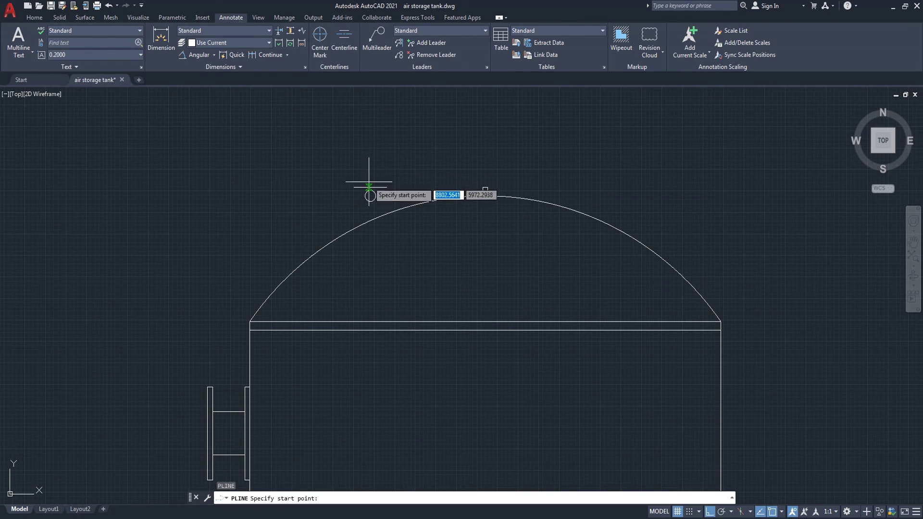
pyautogui.click(354, 187)
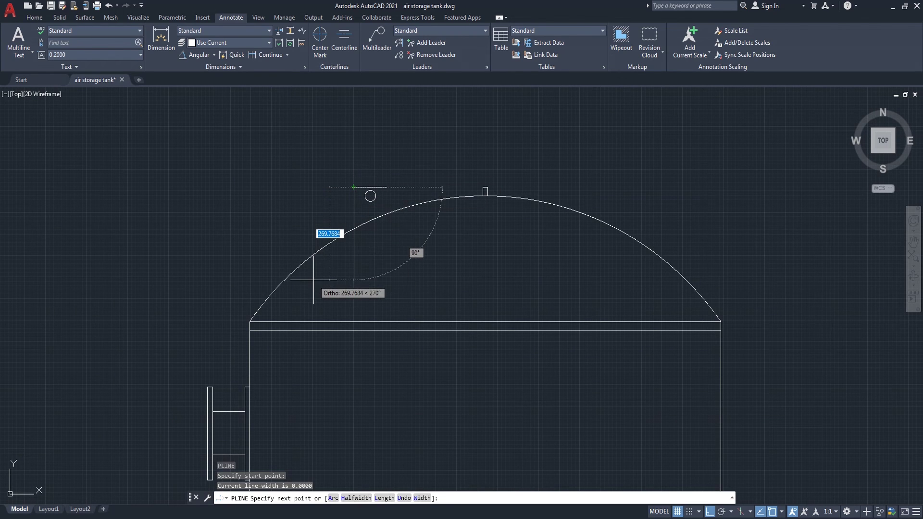
pyautogui.press('F8')
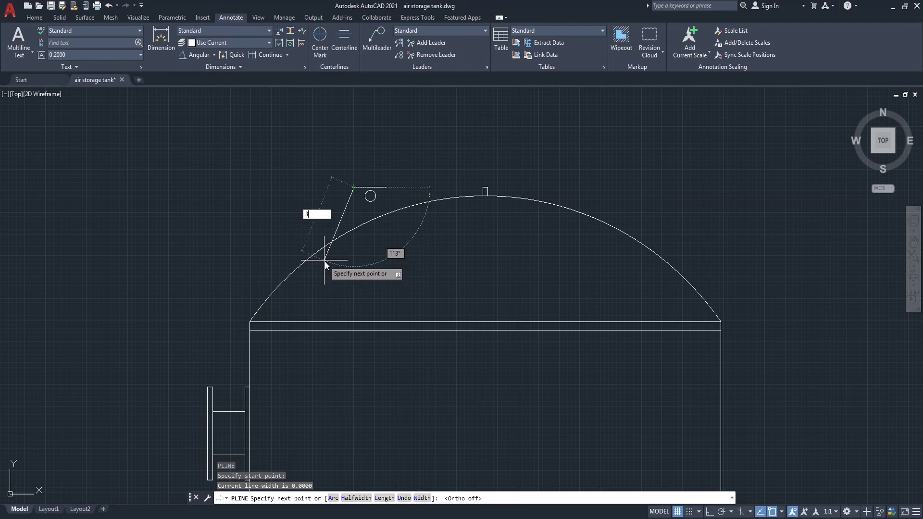
pyautogui.write('350')
pyautogui.press('Tab')
pyautogui.write('-')
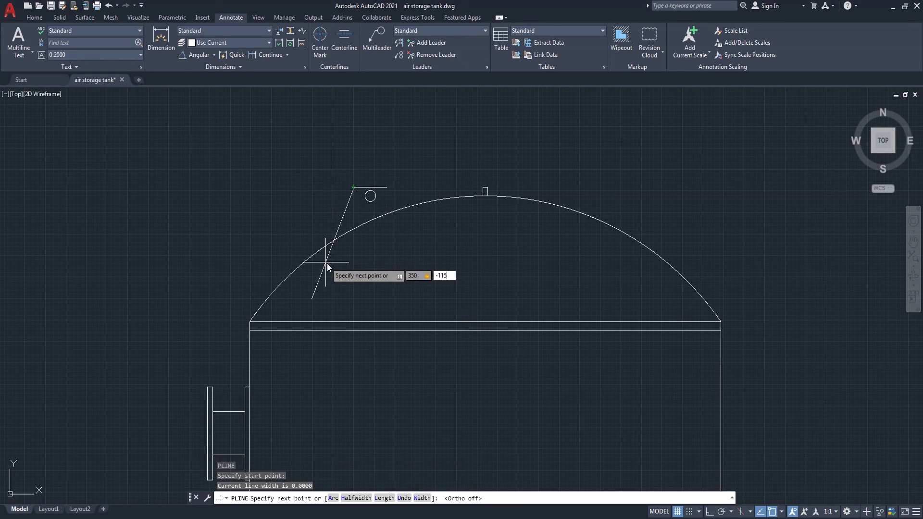
pyautogui.write('115')
pyautogui.press('Return')
pyautogui.press('Return')
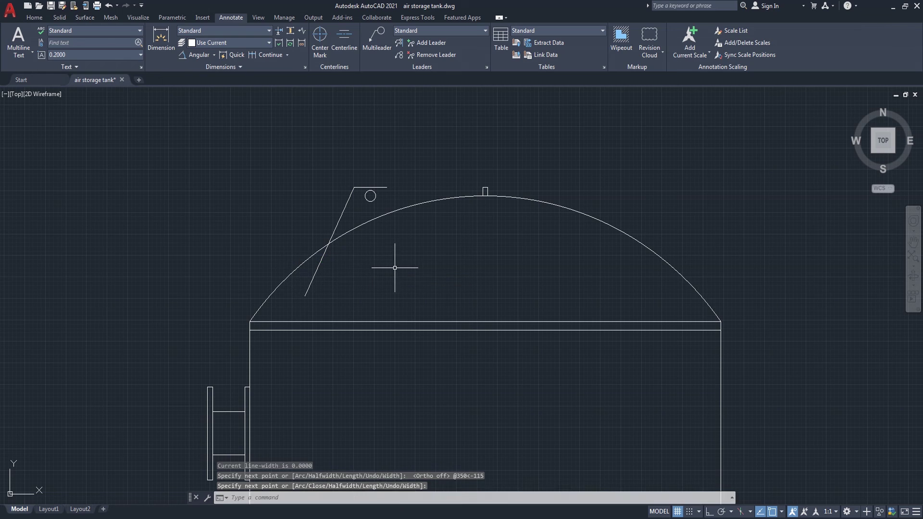
# Step: Trim the part of the lug's left slanted line that runs below the head arc
pyautogui.press('Return')
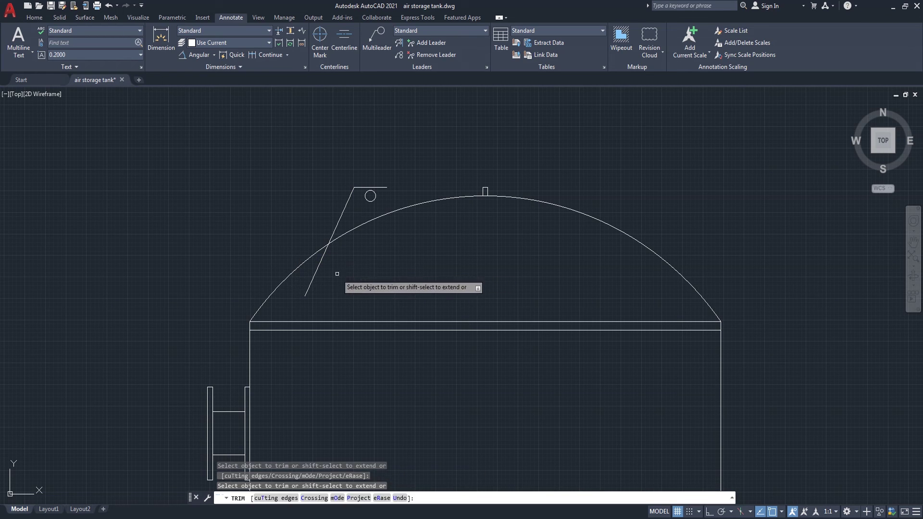
pyautogui.click(337, 277)
pyautogui.click(309, 275)
pyautogui.press('Return')
pyautogui.press('Return')
pyautogui.scroll(-2, 391, 251)
pyautogui.scroll(4, 399, 241)
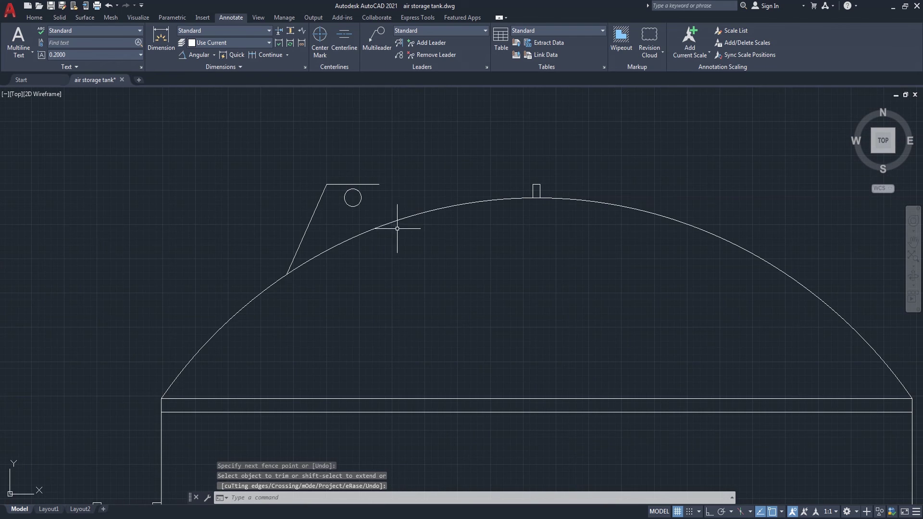
# Step: Draw a line 100 long at -60° from the right end of the lug's top edge
pyautogui.write('pl')
pyautogui.press('Return')
pyautogui.click(380, 185)
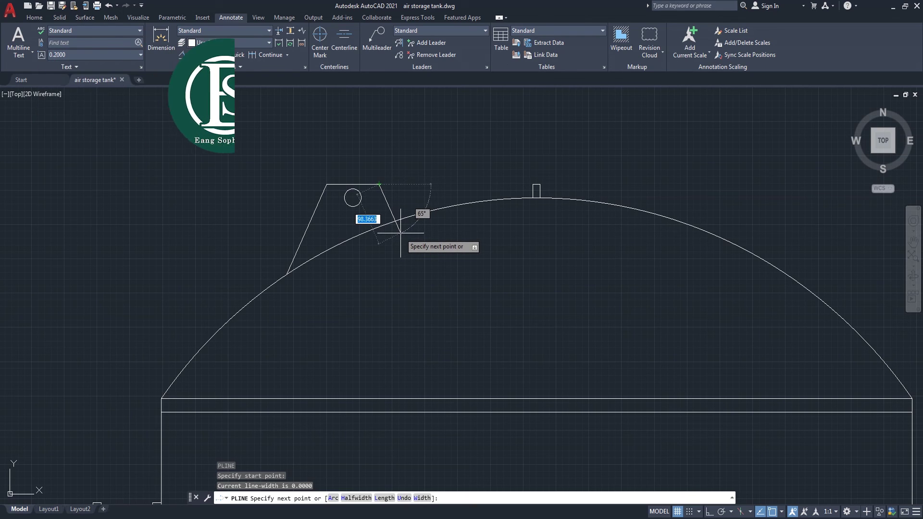
pyautogui.write('100')
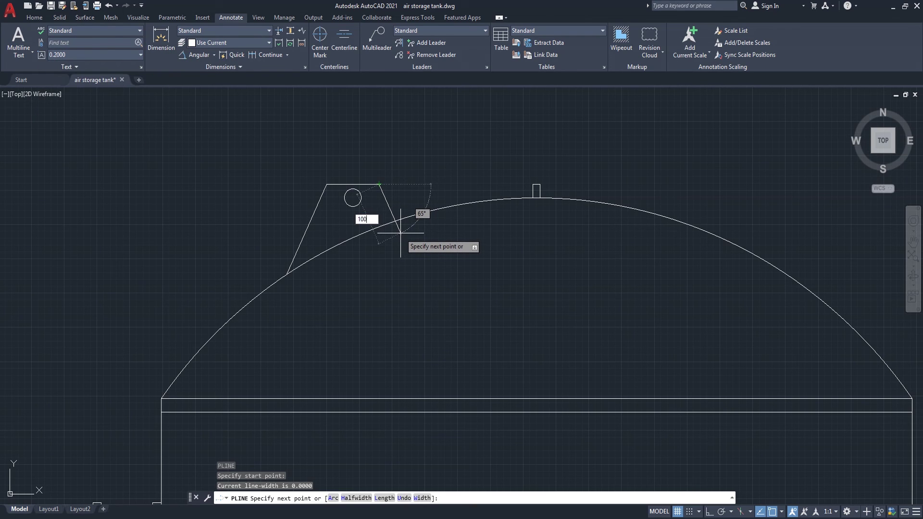
pyautogui.press('Tab')
pyautogui.write('-60')
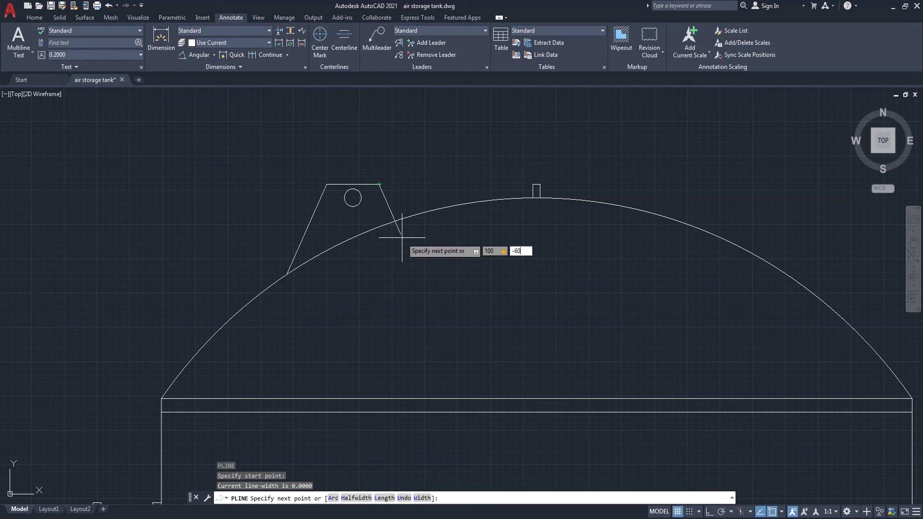
pyautogui.press('Return')
pyautogui.press('Return')
# Step: Trim the part of the lug's right slanted line that extends below the head arc
pyautogui.write('t')
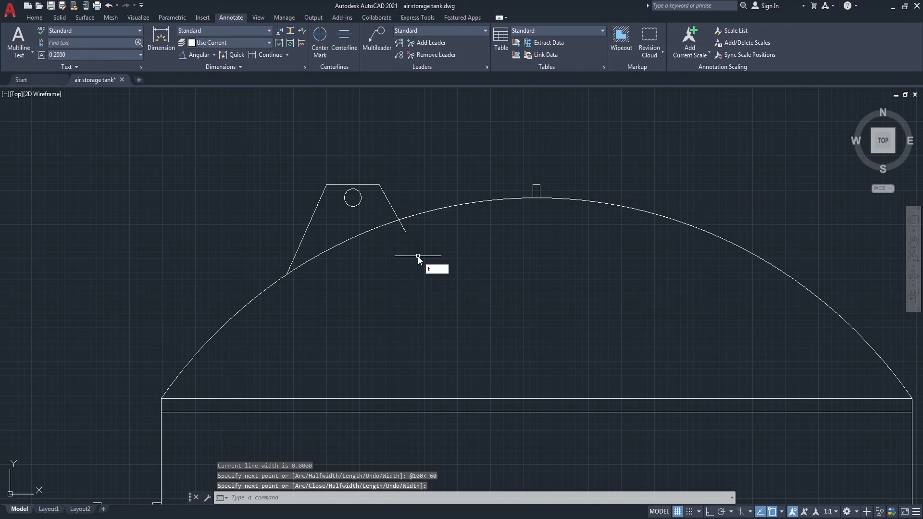
pyautogui.write('r')
pyautogui.press('Return')
pyautogui.scroll(-2, 440, 239)
pyautogui.scroll(-2, 439, 239)
pyautogui.scroll(2, 438, 255)
pyautogui.press('Return')
# Step: Join the lug's top edge and both slanted sides into one polyline
pyautogui.scroll(2, 417, 192)
pyautogui.press('Return')
pyautogui.click(409, 190)
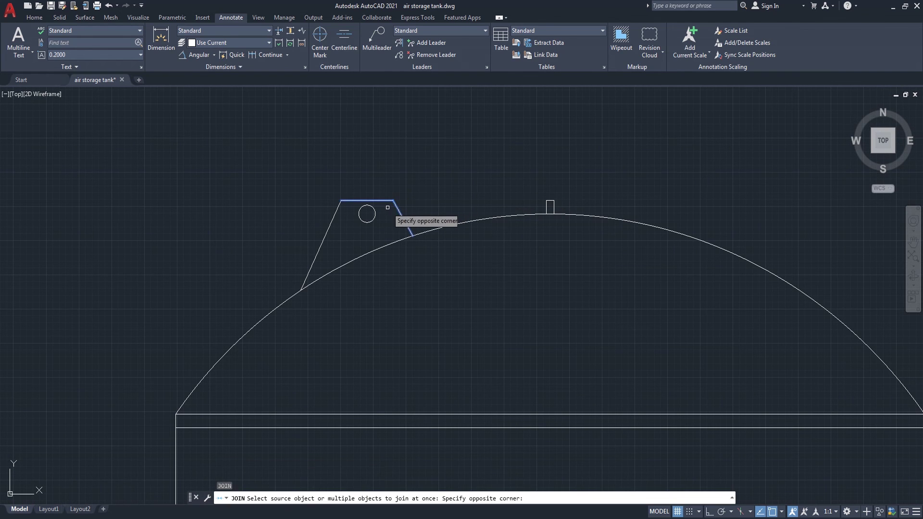
pyautogui.click(347, 214)
pyautogui.click(335, 213)
pyautogui.press('Return')
pyautogui.scroll(-4, 453, 175)
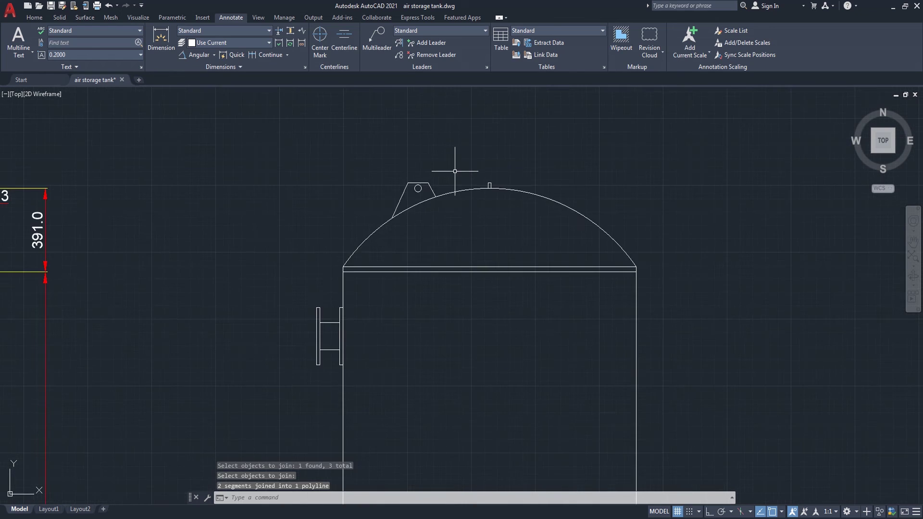
# Step: Check the reference lug's corner radius and fillet the new lug's upper left corner with radius 25
pyautogui.scroll(-2, 454, 175)
pyautogui.moveTo(377, 192); pyautogui.dragTo(447, 190, button='middle')
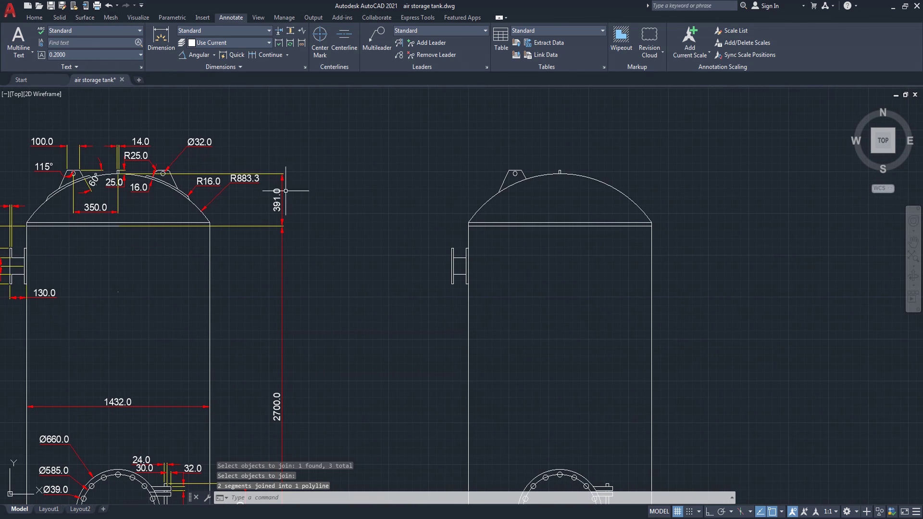
pyautogui.scroll(4, 147, 163)
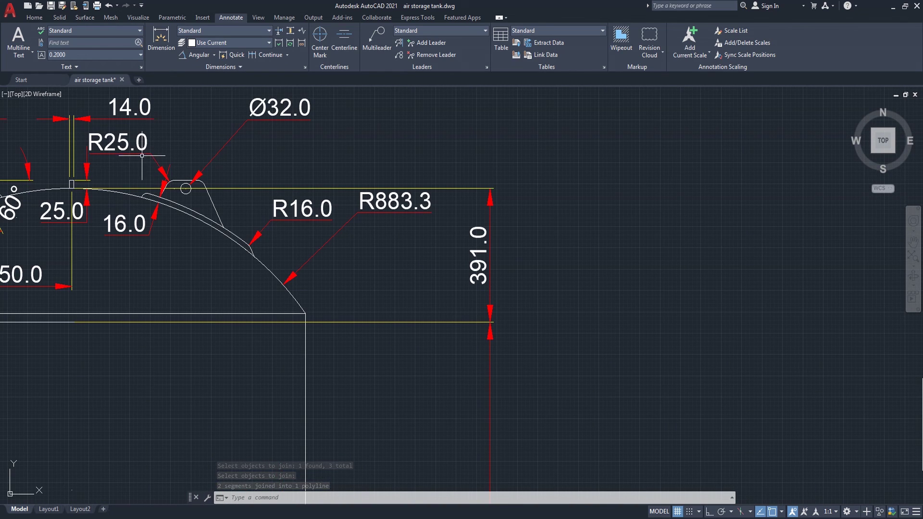
pyautogui.scroll(-6, 123, 178)
pyautogui.scroll(5, 362, 173)
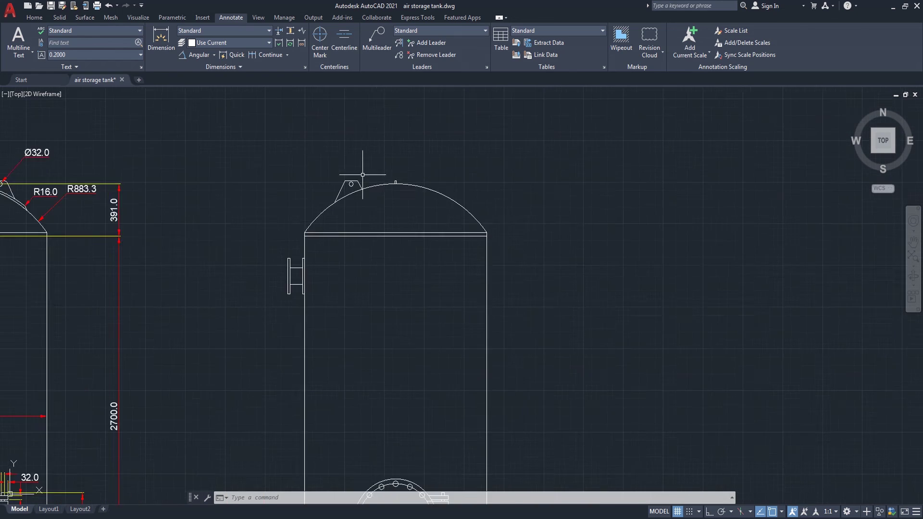
pyautogui.moveTo(347, 202); pyautogui.dragTo(369, 214, button='middle')
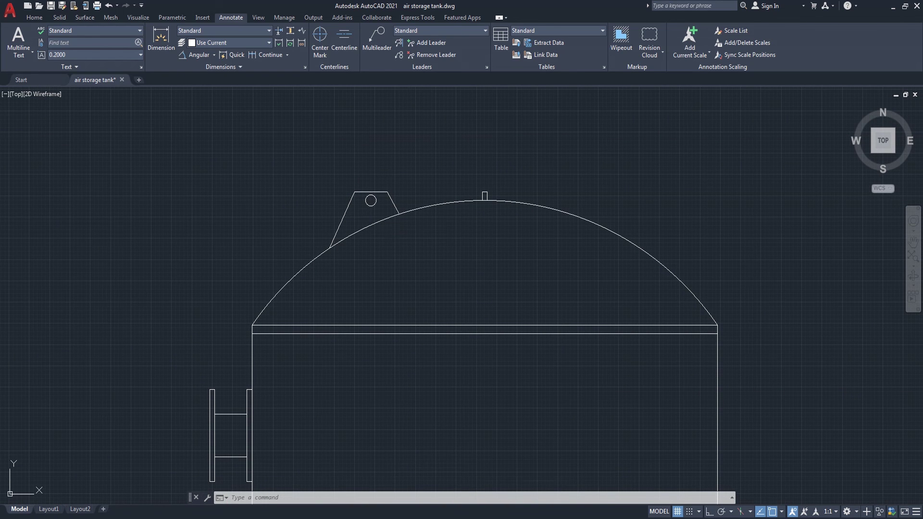
pyautogui.press('Return')
pyautogui.write('r')
pyautogui.press('Return')
pyautogui.write('25')
pyautogui.press('Return')
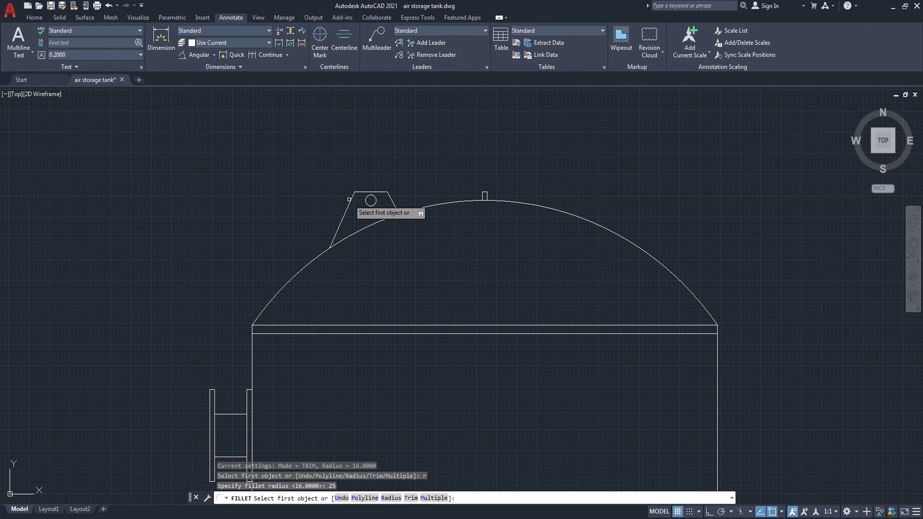
pyautogui.click(350, 200)
pyautogui.click(377, 191)
# Step: Fillet the lug's upper right corner with the same radius of 25
pyautogui.press('Return')
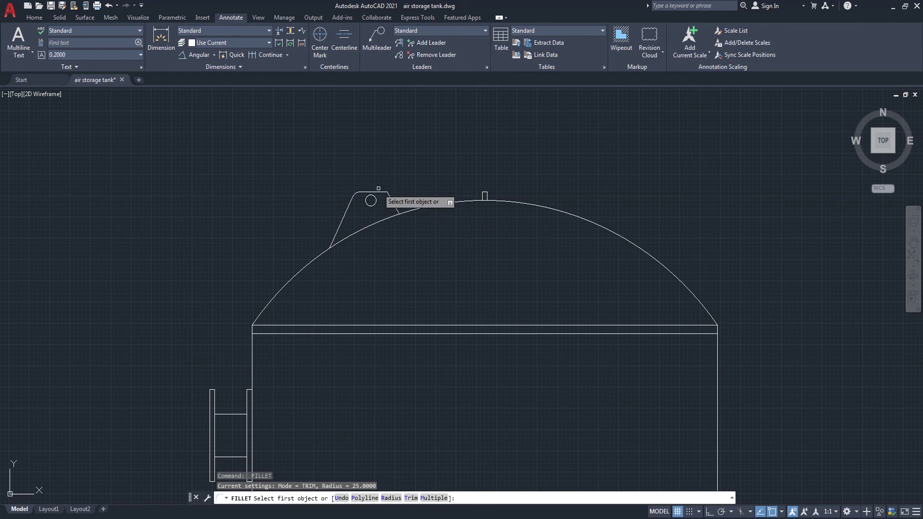
pyautogui.click(379, 192)
pyautogui.click(392, 199)
pyautogui.press('Return')
pyautogui.press('Return')
pyautogui.scroll(2, 385, 202)
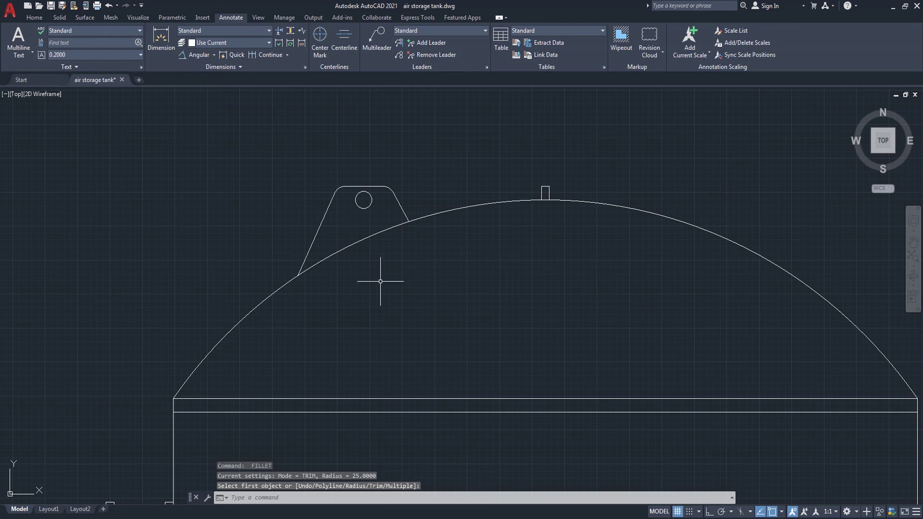
# Step: Offset the top head arc outward by 16 for the lug's backing pad
pyautogui.write('o')
pyautogui.press('Return')
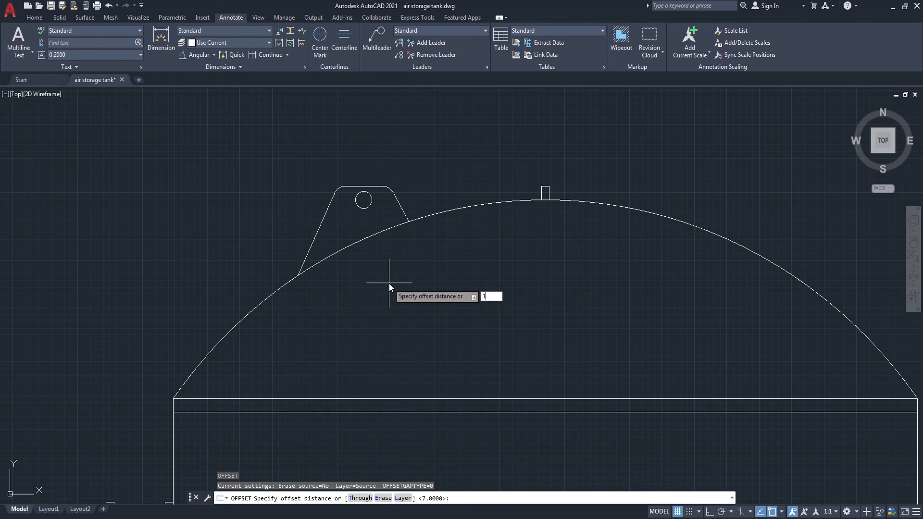
pyautogui.press('Return')
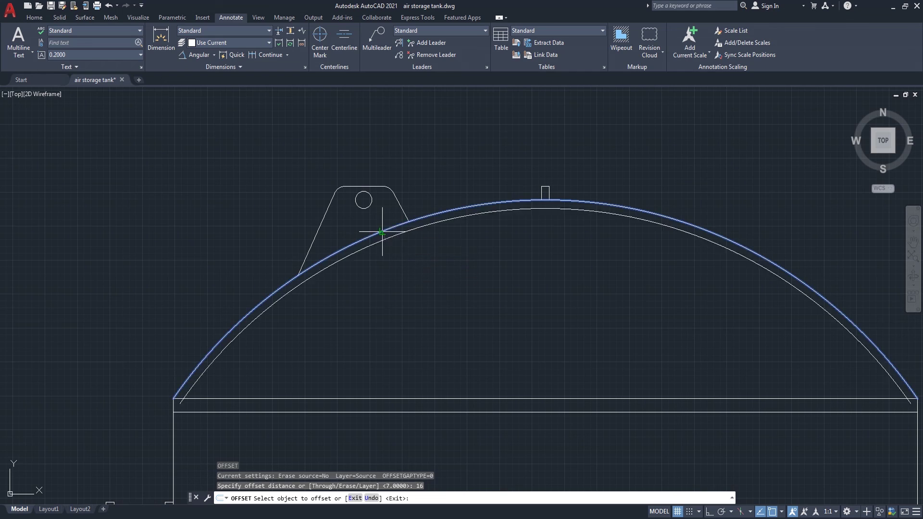
pyautogui.click(378, 236)
pyautogui.click(438, 189)
pyautogui.press('Return')
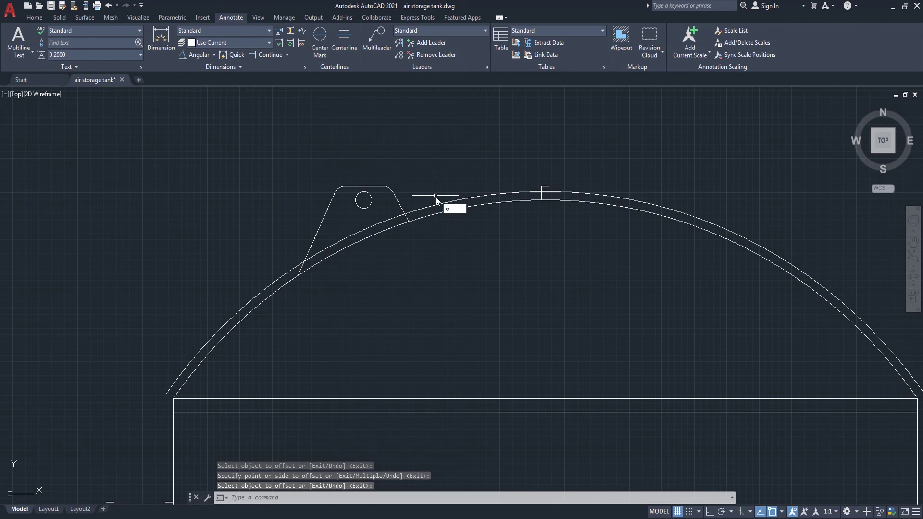
# Step: Offset the left lifting lug's outline outward by 50 to set the extent of its backing pad
pyautogui.press('Return')
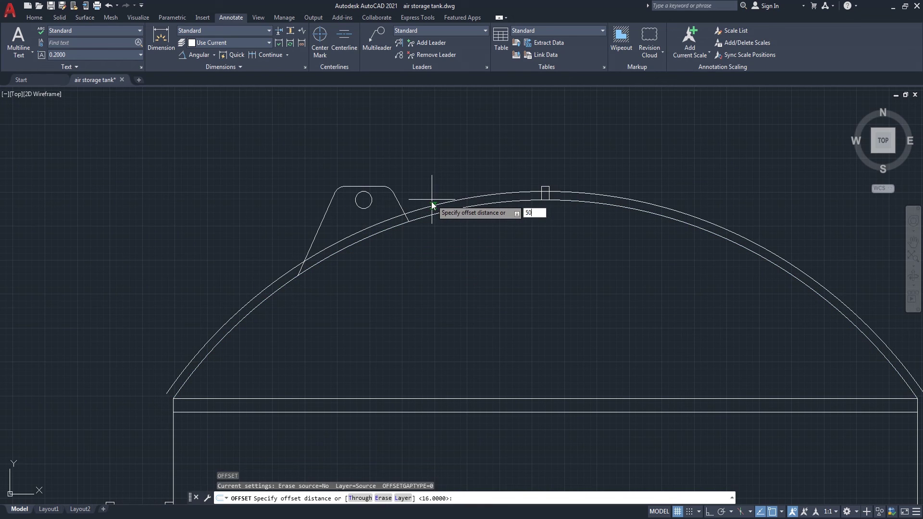
pyautogui.press('Return')
pyautogui.click(401, 204)
pyautogui.click(443, 226)
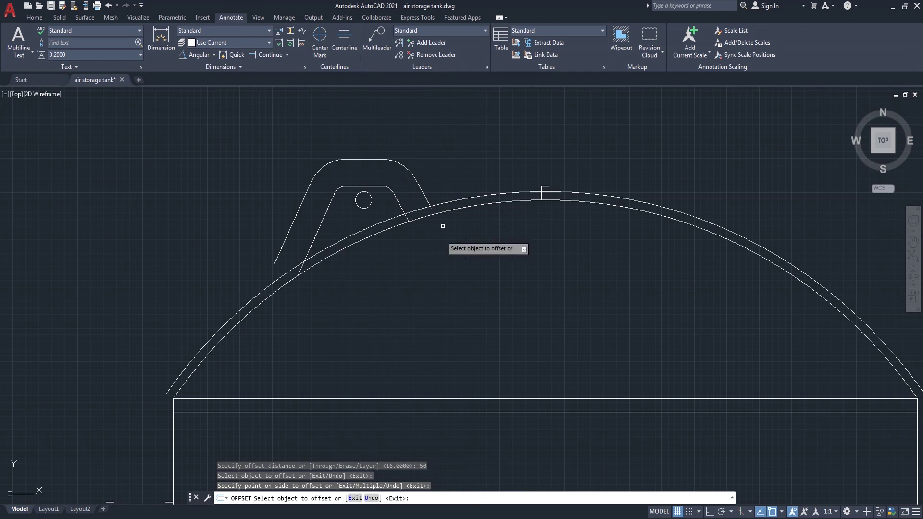
pyautogui.press('Return')
# Step: Extend both slanted ends of the offset lug outline to the tank's top head arc
pyautogui.write('ex')
pyautogui.press('Return')
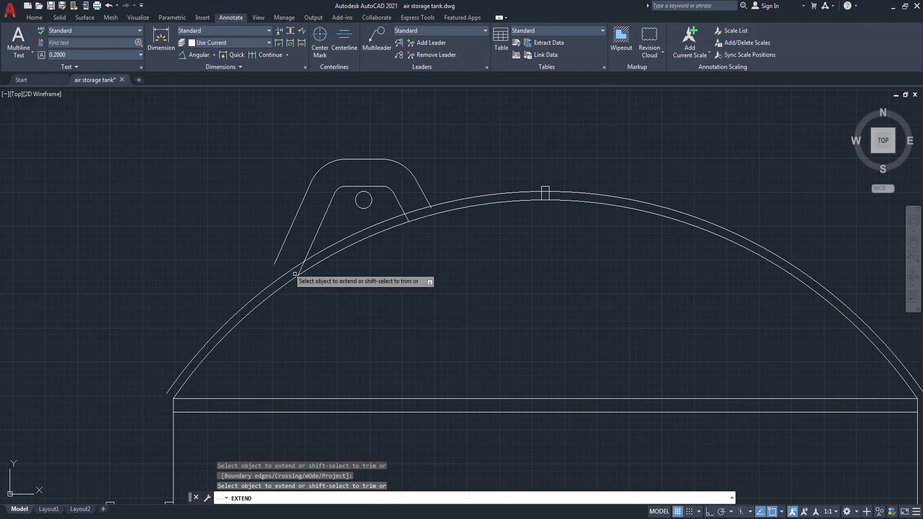
pyautogui.click(270, 275)
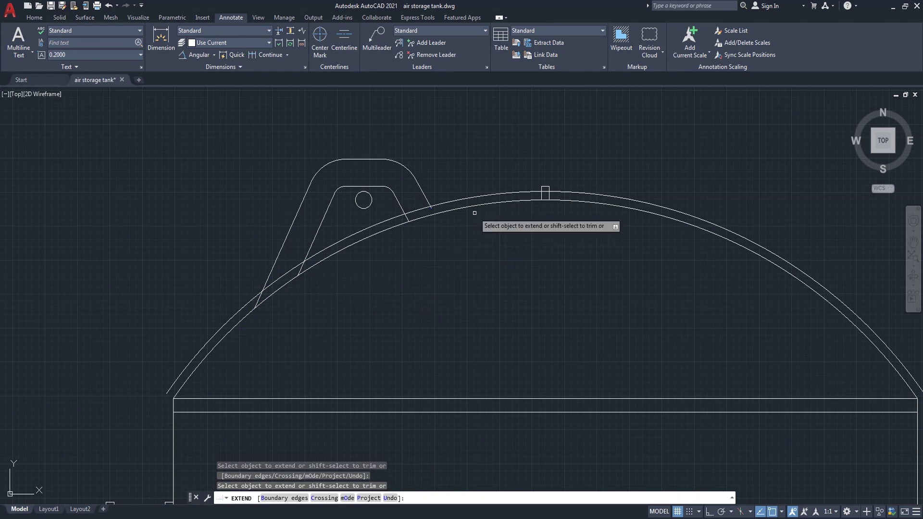
pyautogui.click(426, 199)
pyautogui.press('Return')
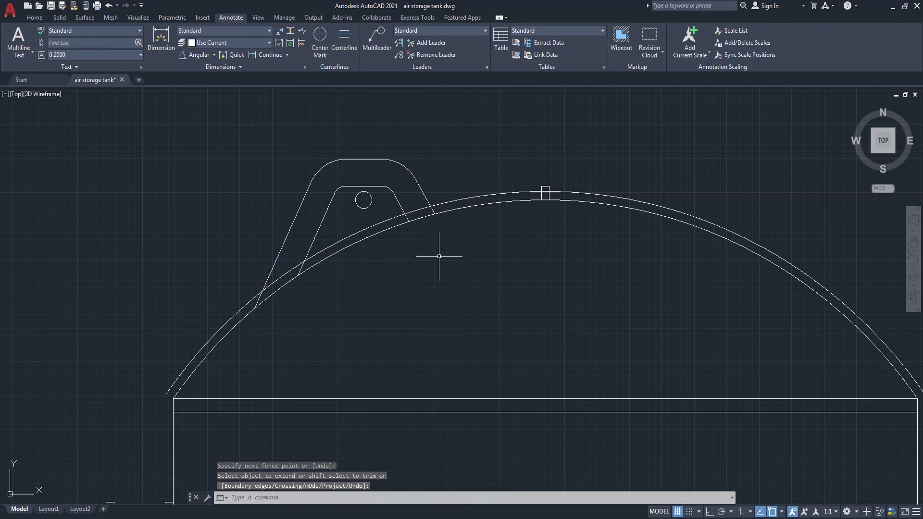
# Step: Trim the offset head arc outside the offset lug outline, and trim that outline's slanted sides above the arc
pyautogui.write('tr')
pyautogui.press('space')
pyautogui.click(445, 204)
pyautogui.click(243, 305)
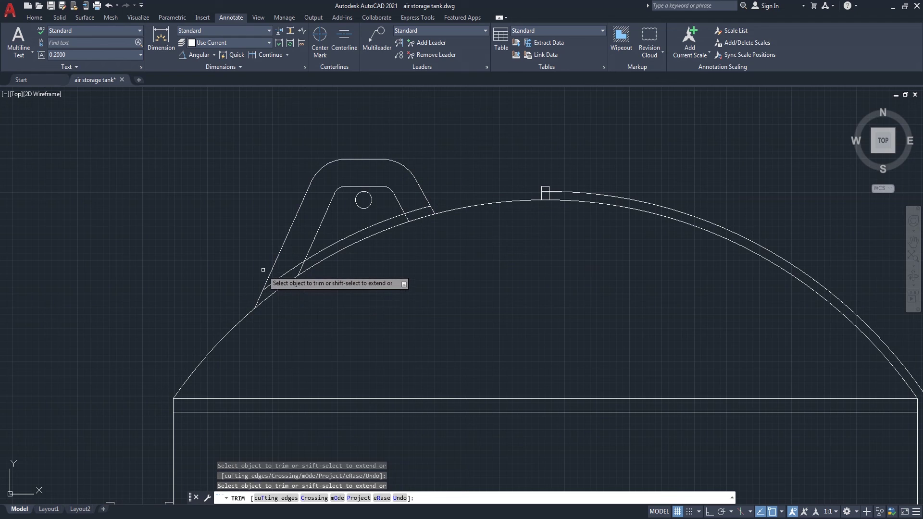
pyautogui.moveTo(272, 268)
pyautogui.mouseDown()
pyautogui.moveTo(329, 154)
pyautogui.moveTo(310, 178)
pyautogui.mouseUp()
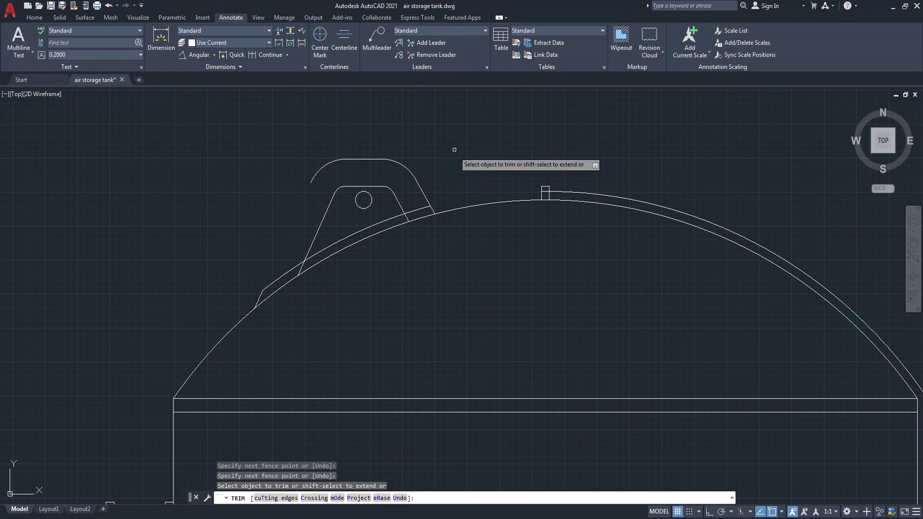
pyautogui.click(425, 196)
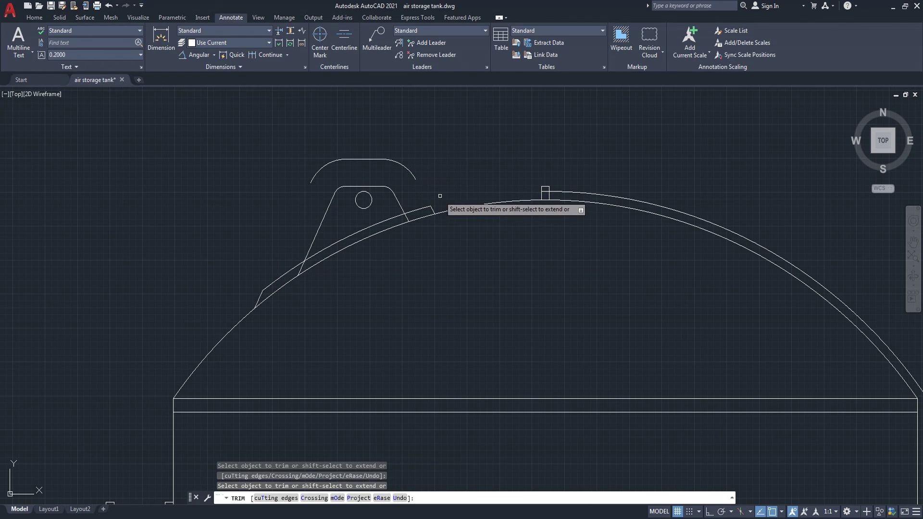
# Step: Trim both lower ends of the lug's slanted sides back to the backing pad's outer arc
pyautogui.scroll(2, 409, 221)
pyautogui.click(408, 216)
pyautogui.click(247, 294)
pyautogui.press('Return')
# Step: Erase the leftover top of the offset lug outline and the leftover offset arc over the head's right half
pyautogui.click(419, 103)
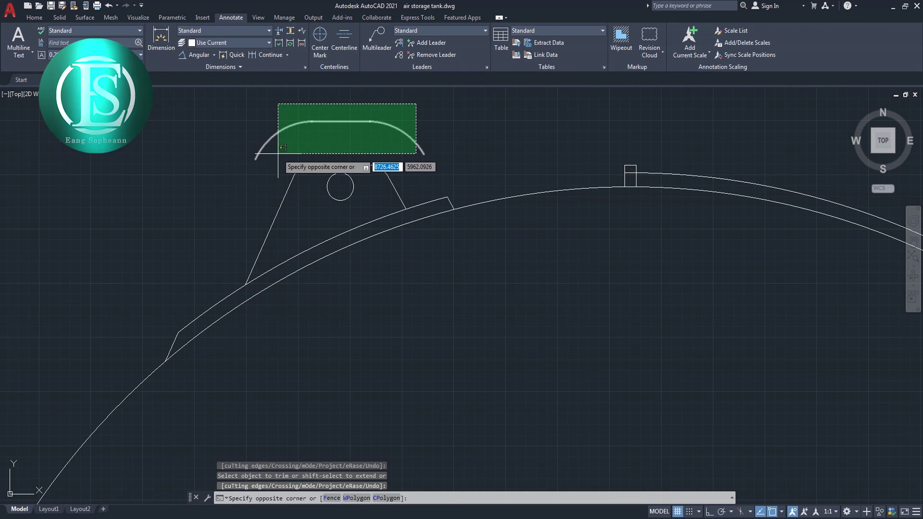
pyautogui.click(248, 155)
pyautogui.write('e')
pyautogui.press('Return')
pyautogui.scroll(-2, 432, 147)
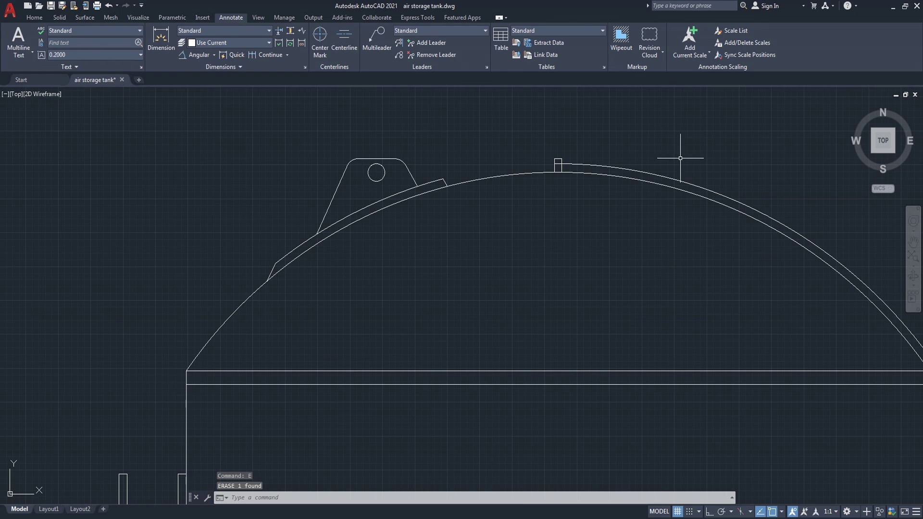
pyautogui.click(650, 173)
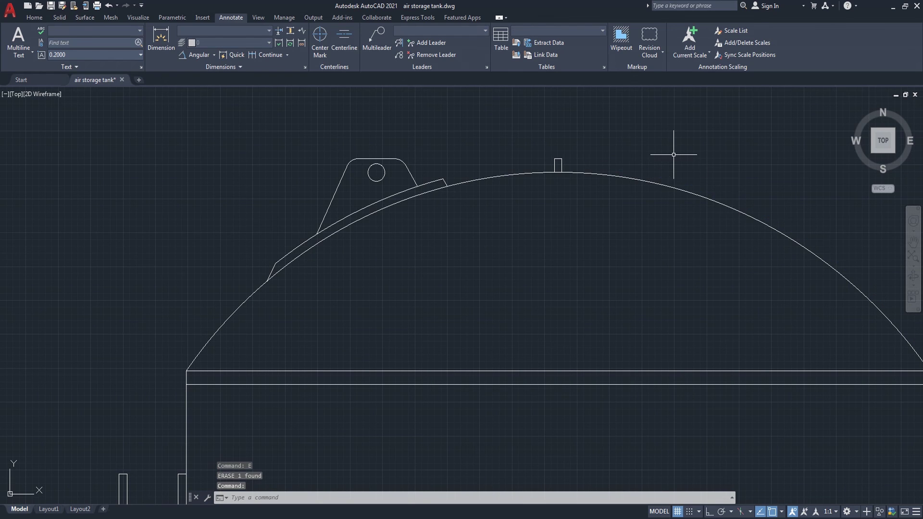
pyautogui.write('e')
pyautogui.press('Return')
# Step: Join the backing pad's outer arc with the short slanted segment at its upper right end
pyautogui.write('j')
pyautogui.press('Return')
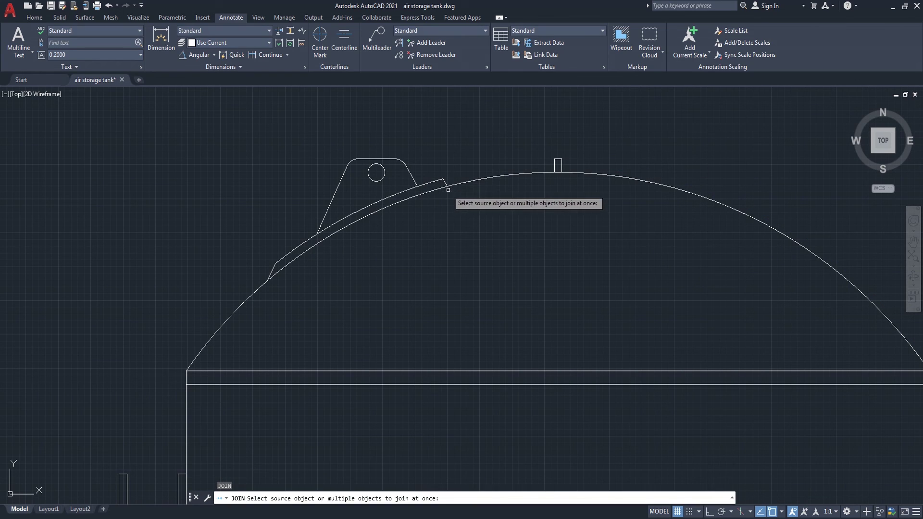
pyautogui.scroll(3, 432, 173)
pyautogui.click(437, 180)
pyautogui.click(413, 199)
pyautogui.press('Return')
pyautogui.scroll(-4, 448, 185)
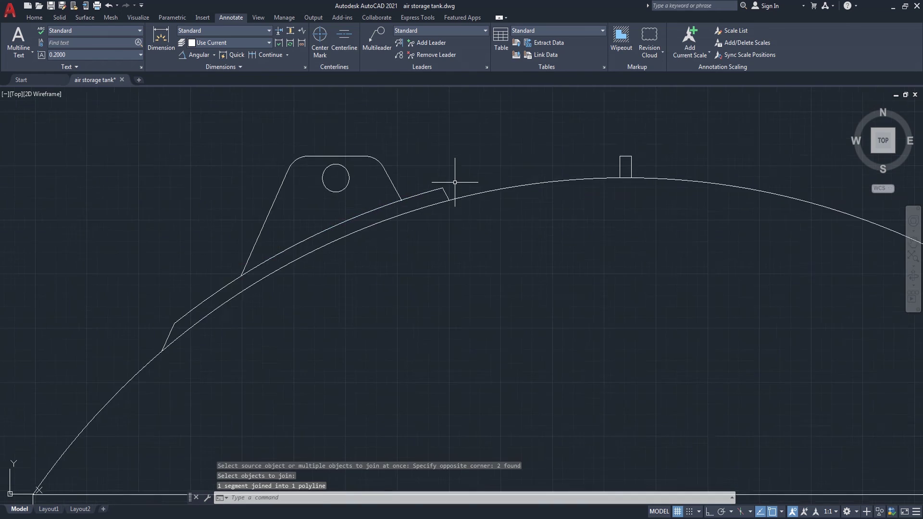
# Step: Join the short slanted segment at the backing pad's lower left end to the pad outline
pyautogui.scroll(4, 288, 263)
pyautogui.press('Return')
pyautogui.click(283, 262)
pyautogui.click(278, 267)
pyautogui.press('Return')
# Step: Fillet the backing pad's lower left outer corner with radius 16
pyautogui.write('f')
pyautogui.press('Return')
pyautogui.write('r')
pyautogui.press('Return')
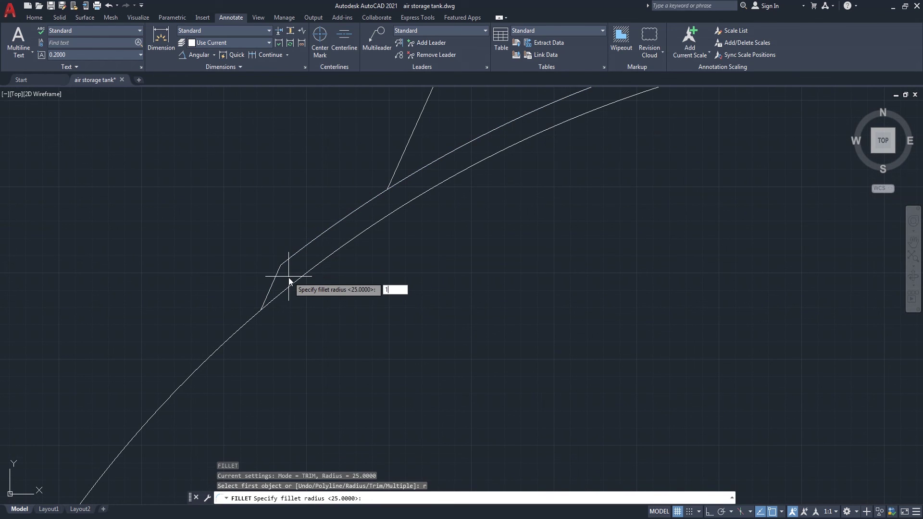
pyautogui.write('16')
pyautogui.press('Return')
pyautogui.click(278, 272)
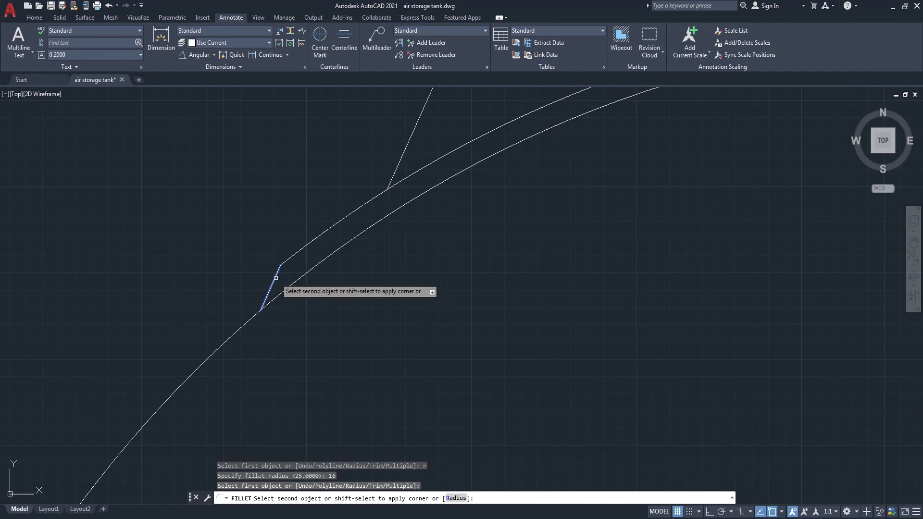
pyautogui.click(293, 256)
# Step: Fillet the backing pad's upper right outer corner with the same radius of 16
pyautogui.scroll(-3, 490, 182)
pyautogui.scroll(3, 427, 191)
pyautogui.press('Return')
pyautogui.click(414, 188)
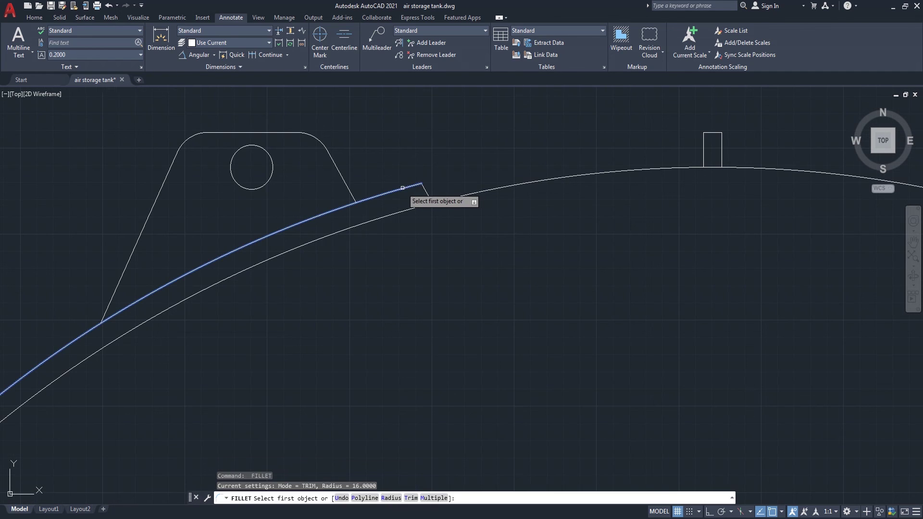
pyautogui.press('Return')
# Step: Mirror the lug, its hole and backing pad about the vertical centerline through the top of the head, keeping the originals
pyautogui.scroll(-4, 418, 185)
pyautogui.moveTo(426, 250)
pyautogui.mouseDown(button='middle')
pyautogui.moveTo(467, 256)
pyautogui.moveTo(418, 237)
pyautogui.moveTo(437, 242)
pyautogui.mouseUp(button='middle')
pyautogui.scroll(-3, 418, 237)
pyautogui.scroll(3, 419, 237)
pyautogui.write('mi')
pyautogui.press('Return')
pyautogui.scroll(2, 355, 202)
pyautogui.scroll(2, 355, 196)
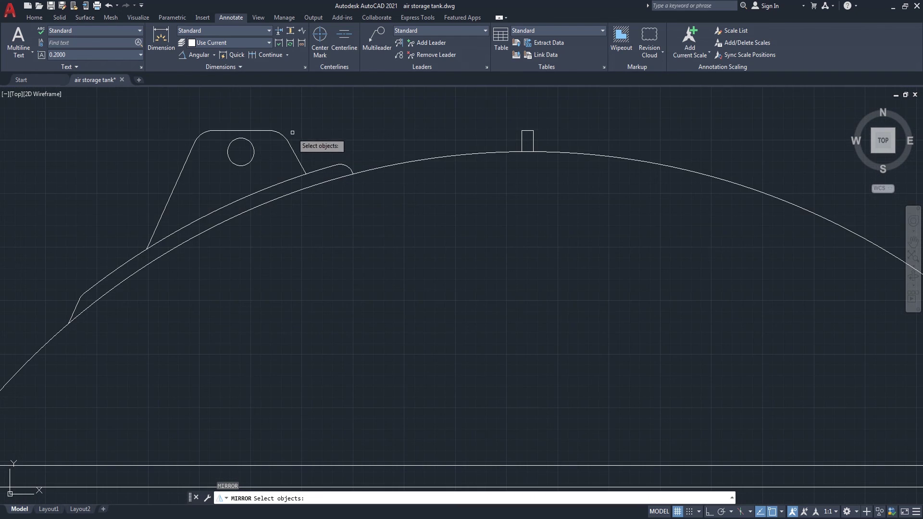
pyautogui.click(234, 207)
pyautogui.scroll(-2, 255, 192)
pyautogui.press('Return')
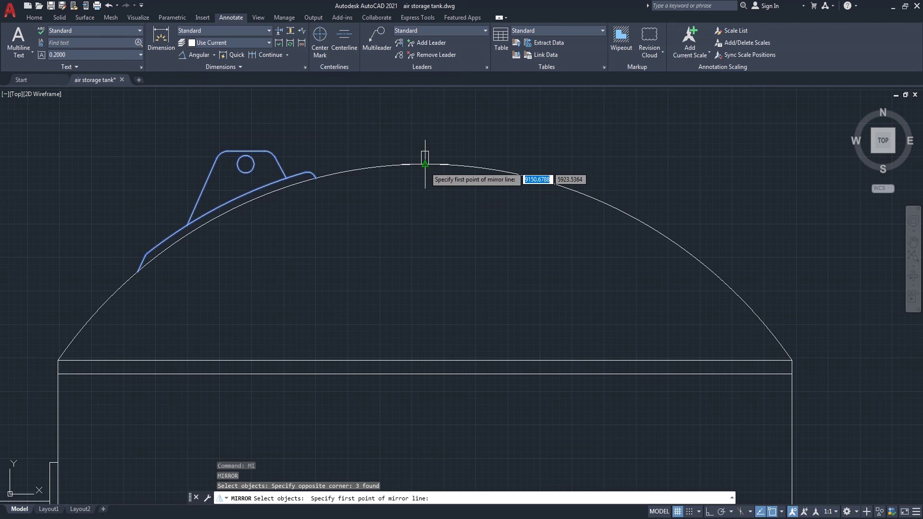
pyautogui.click(425, 164)
pyautogui.press('F8')
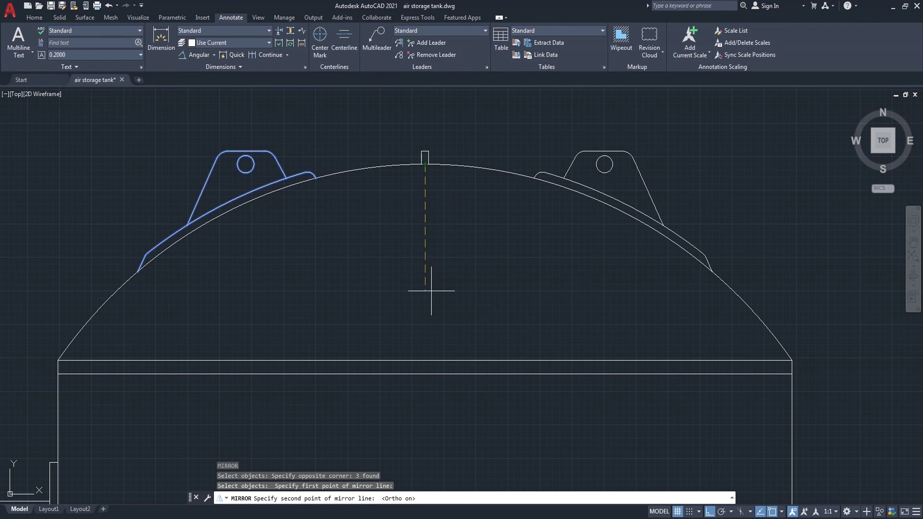
pyautogui.click(425, 270)
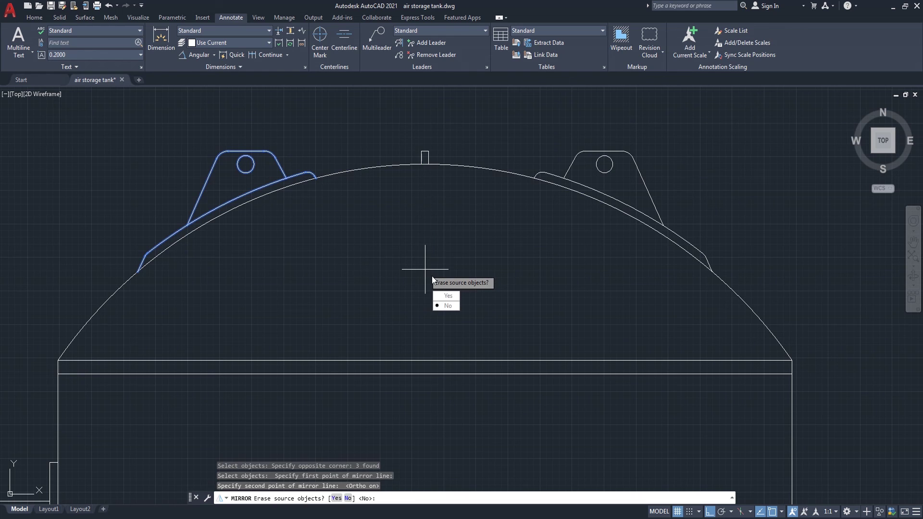
pyautogui.click(449, 306)
# Step: Review the whole redrawn tank beside the dimensioned reference
pyautogui.scroll(-6, 425, 259)
pyautogui.moveTo(544, 270); pyautogui.dragTo(650, 178, button='middle')
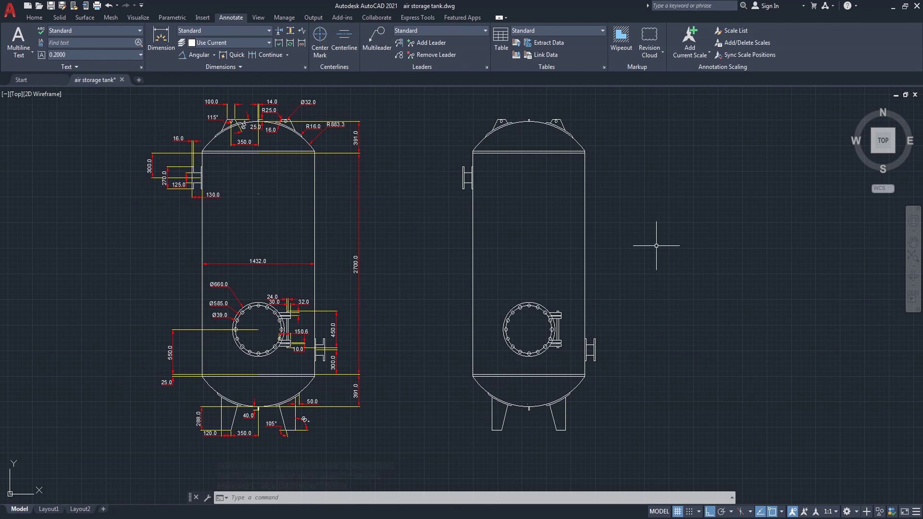
pyautogui.scroll(2, 656, 245)
pyautogui.moveTo(641, 305); pyautogui.dragTo(620, 210, button='middle')
pyautogui.scroll(-2, 620, 210)
pyautogui.moveTo(622, 176); pyautogui.dragTo(657, 252, button='middle')
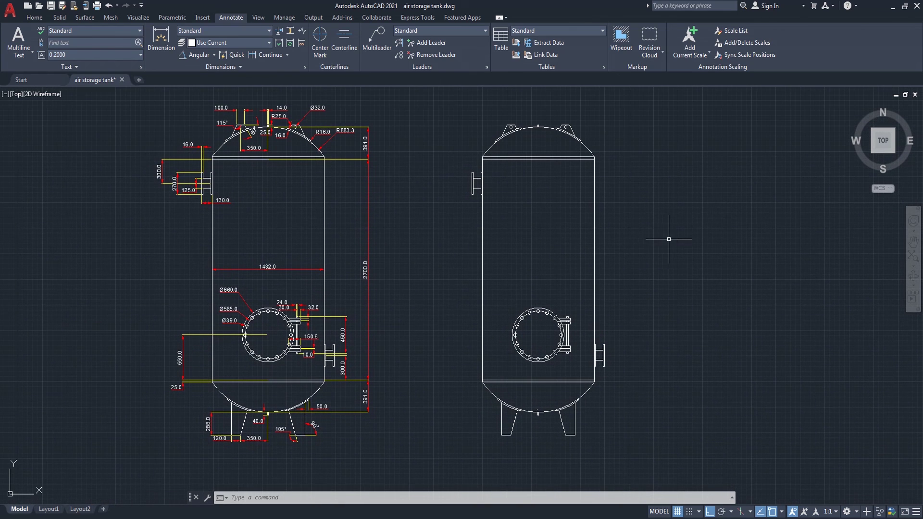